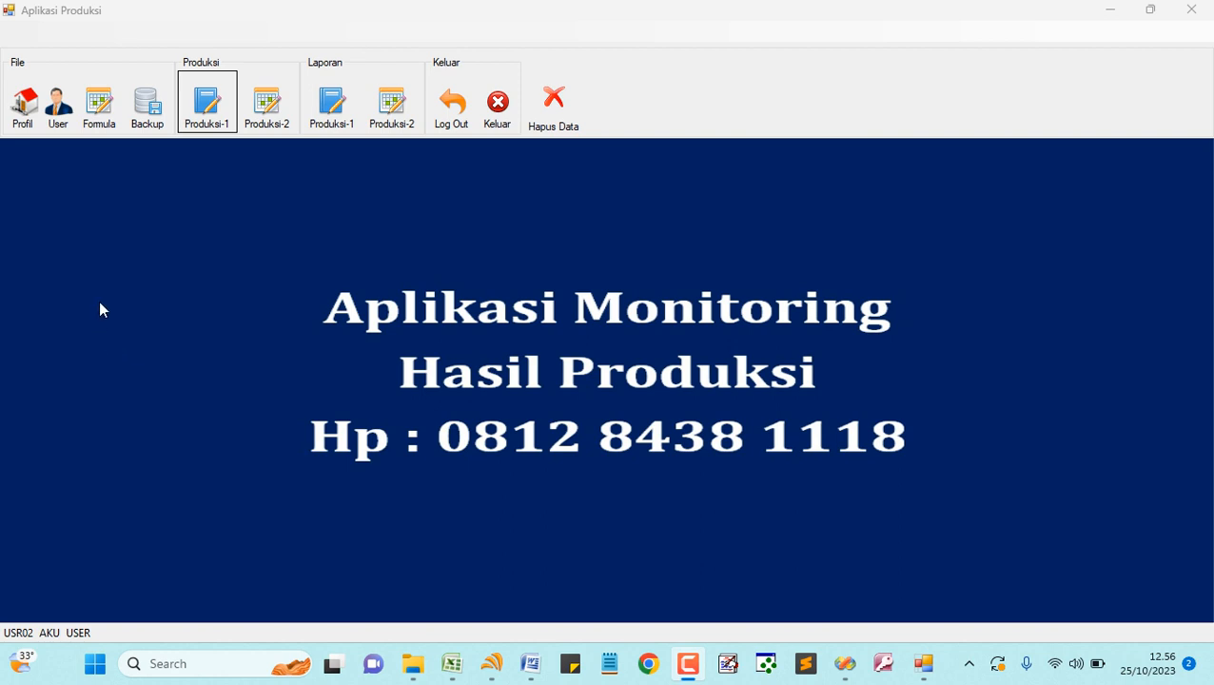
- Change the institution profile's company name from PT AAAAA to PT AMBARAWA JAYA KIRANA
{"action": "left_click", "coordinate": [23, 105]}
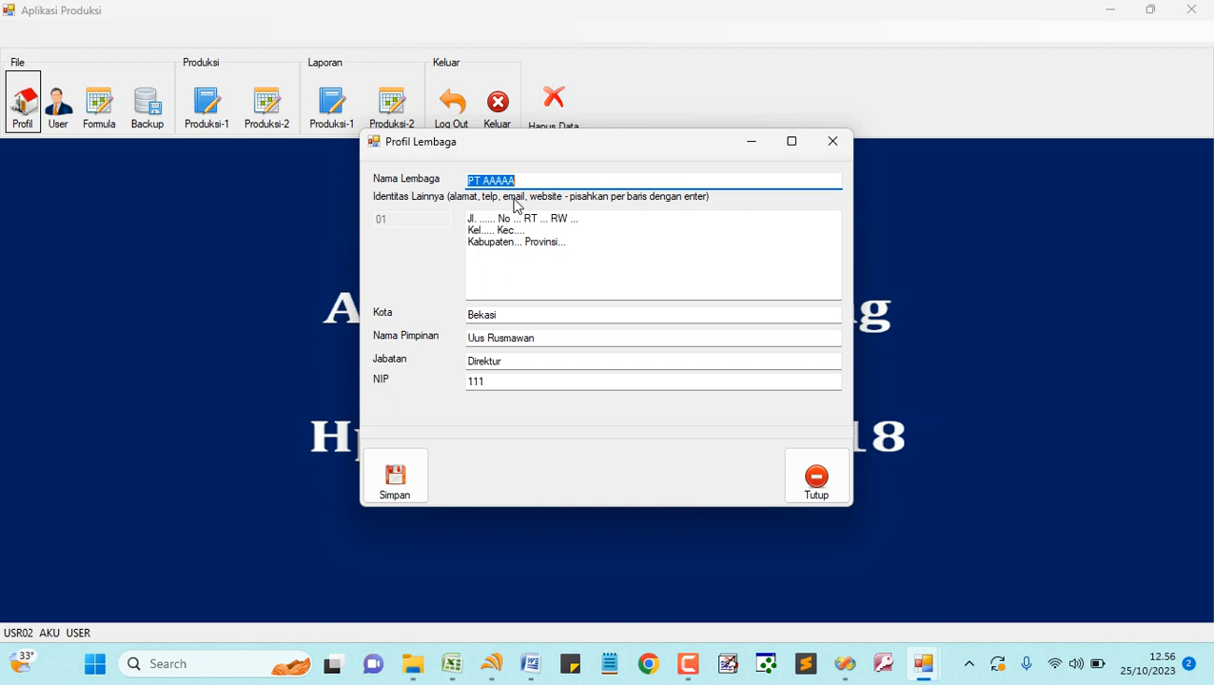
{"action": "type", "text": "PT"}
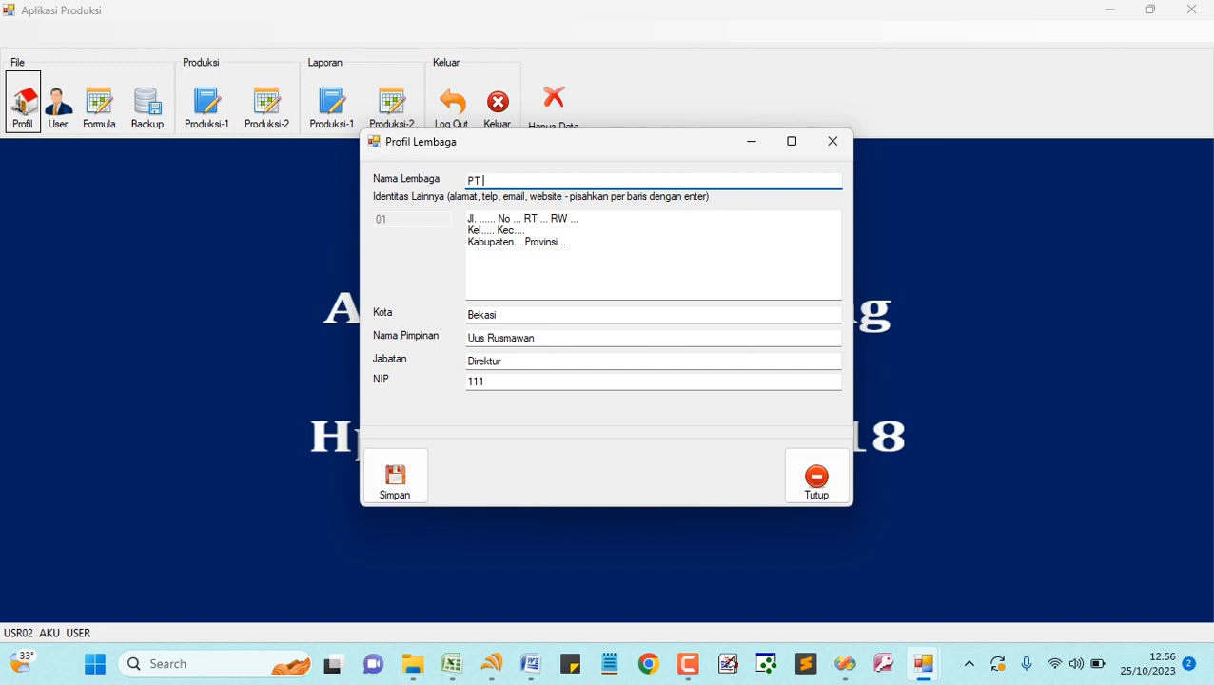
{"action": "type", "text": " AMBARAWA JAYA KIRANA"}
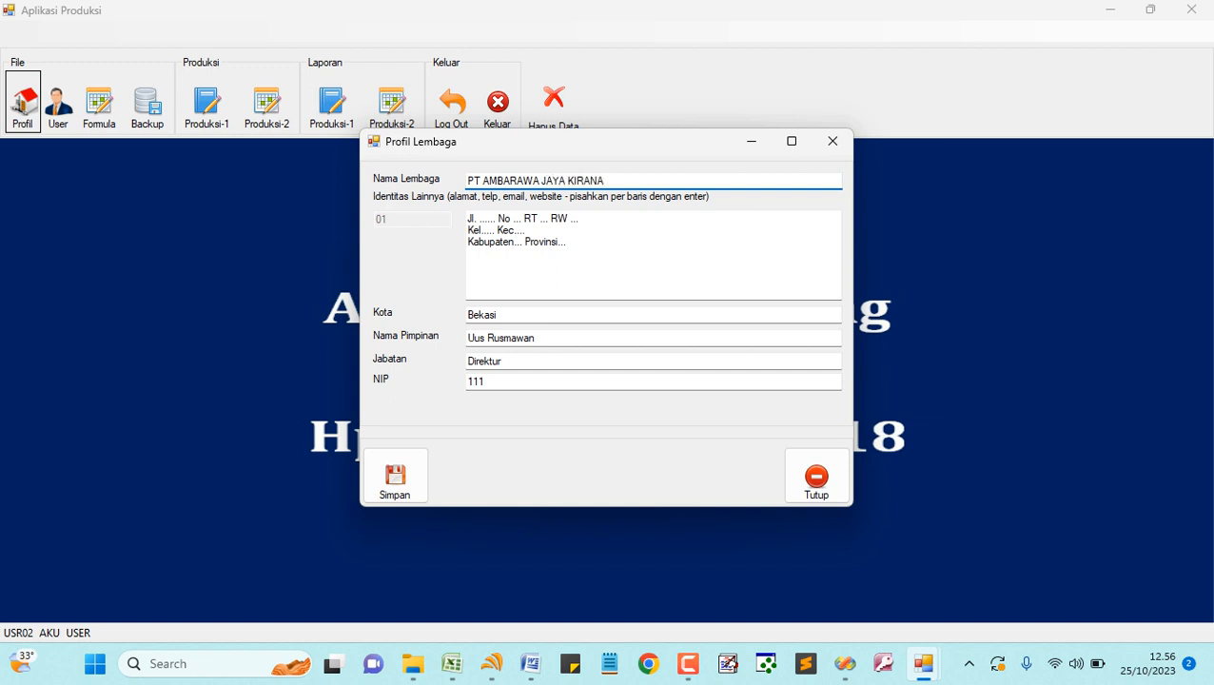
{"action": "key", "text": "Tab"}
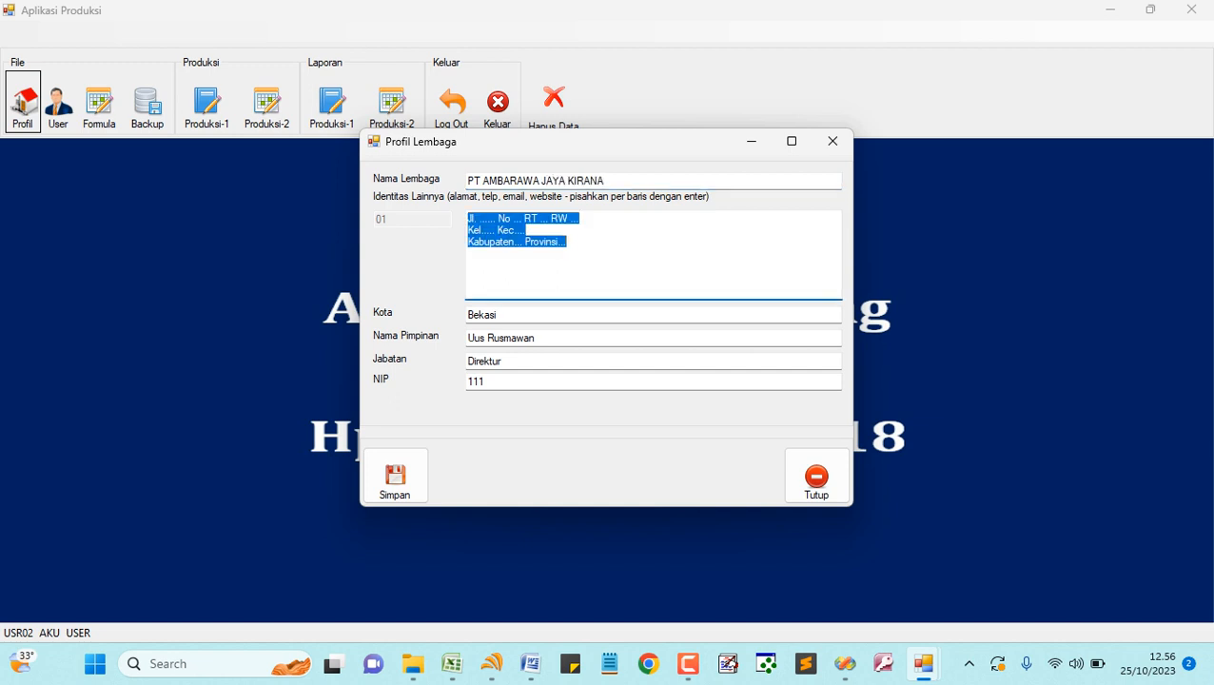
- Enter the company's street address, including house number and RT/RW, as the first line
{"action": "type", "text": "JL"}
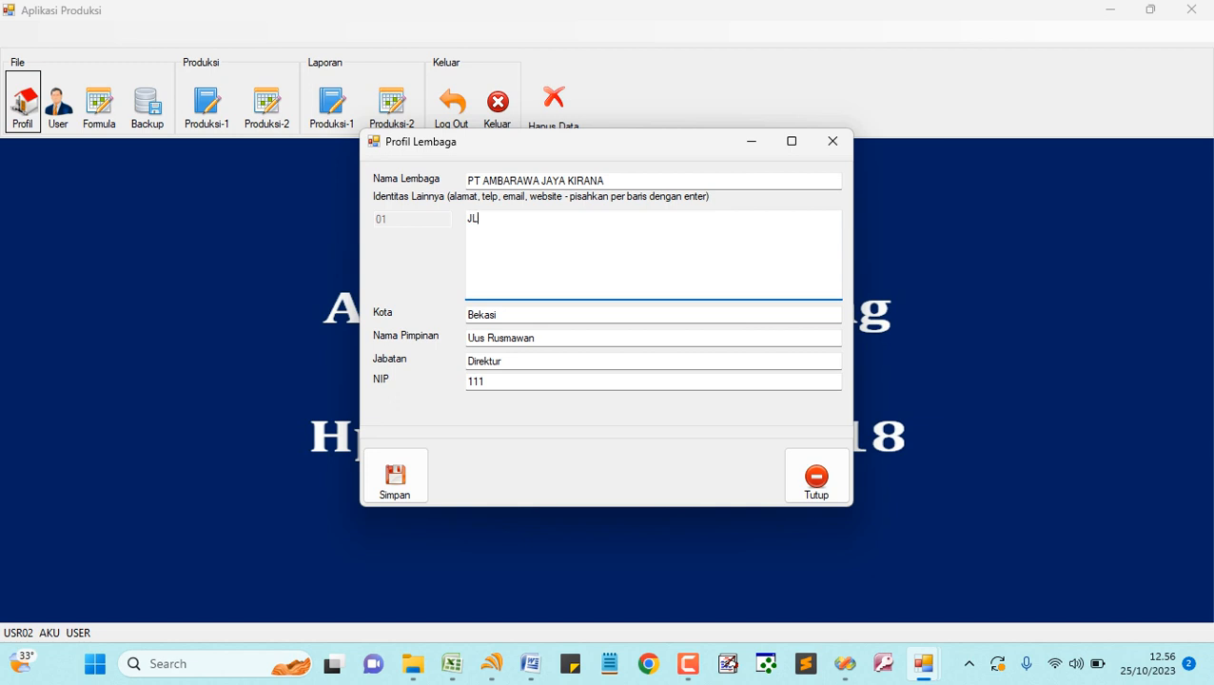
{"action": "key", "text": "BackSpace"}
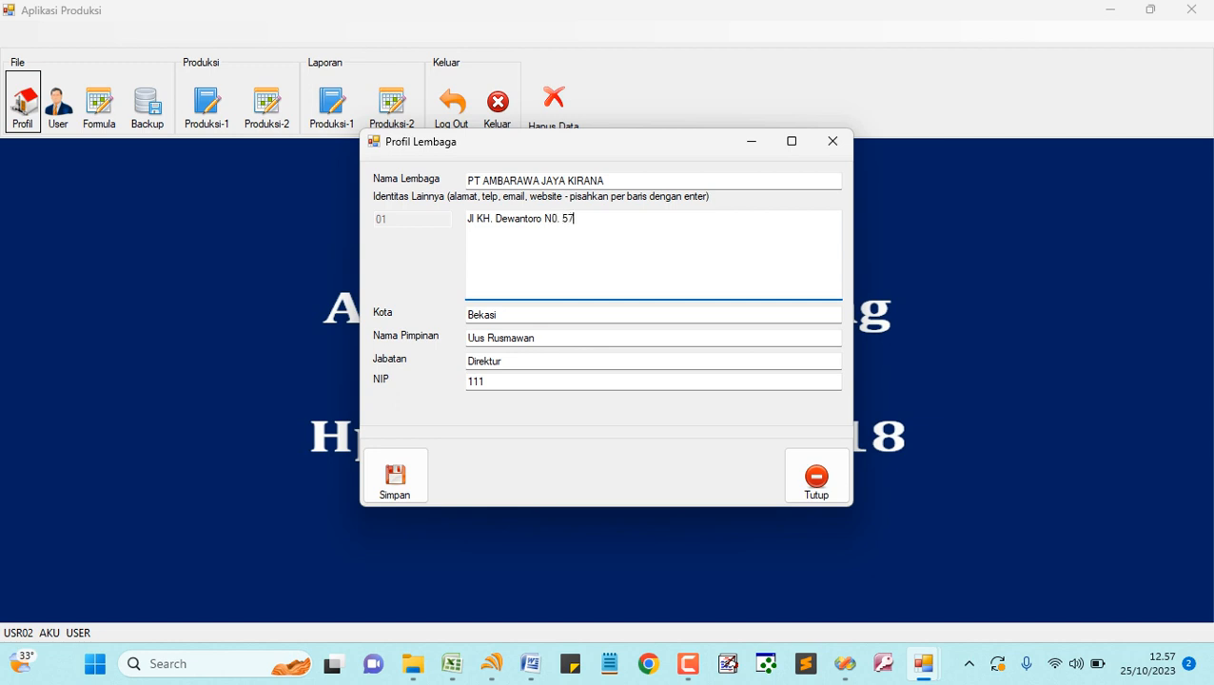
{"action": "key", "text": "Return"}
- Add the sub-district and district line, capitalising Bekasi, then the city and postcode line
{"action": "type", "text": "Kel. Margajay"}
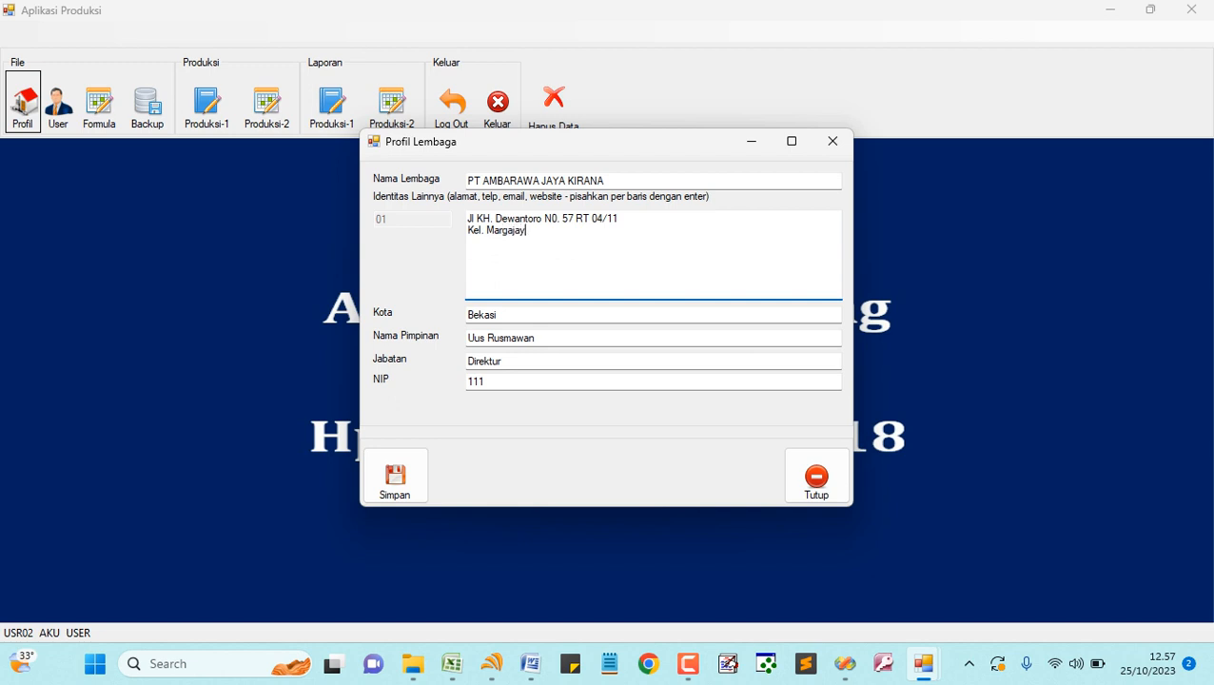
{"action": "type", "text": " Kec. bekasi Timur"}
{"action": "left_click", "coordinate": [552, 230]}
{"action": "key", "text": "BackSpace"}
{"action": "type", "text": "B"}
{"action": "key", "text": "Return"}
{"action": "type", "text": "Kota Bekasi"}
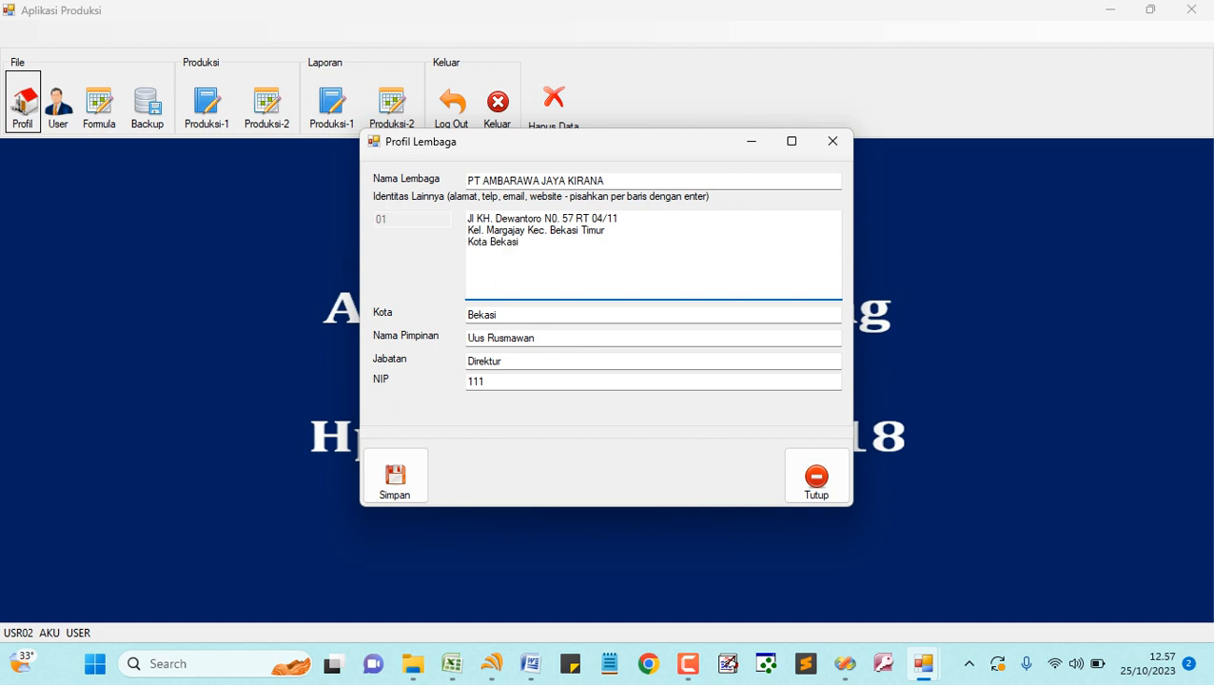
{"action": "type", "text": " 17113"}
- Add the company phone number and e-mail address on their own line
{"action": "key", "text": "Up"}
{"action": "key", "text": "End"}
{"action": "type", "text": ". Telp : 0000 1111 222"}
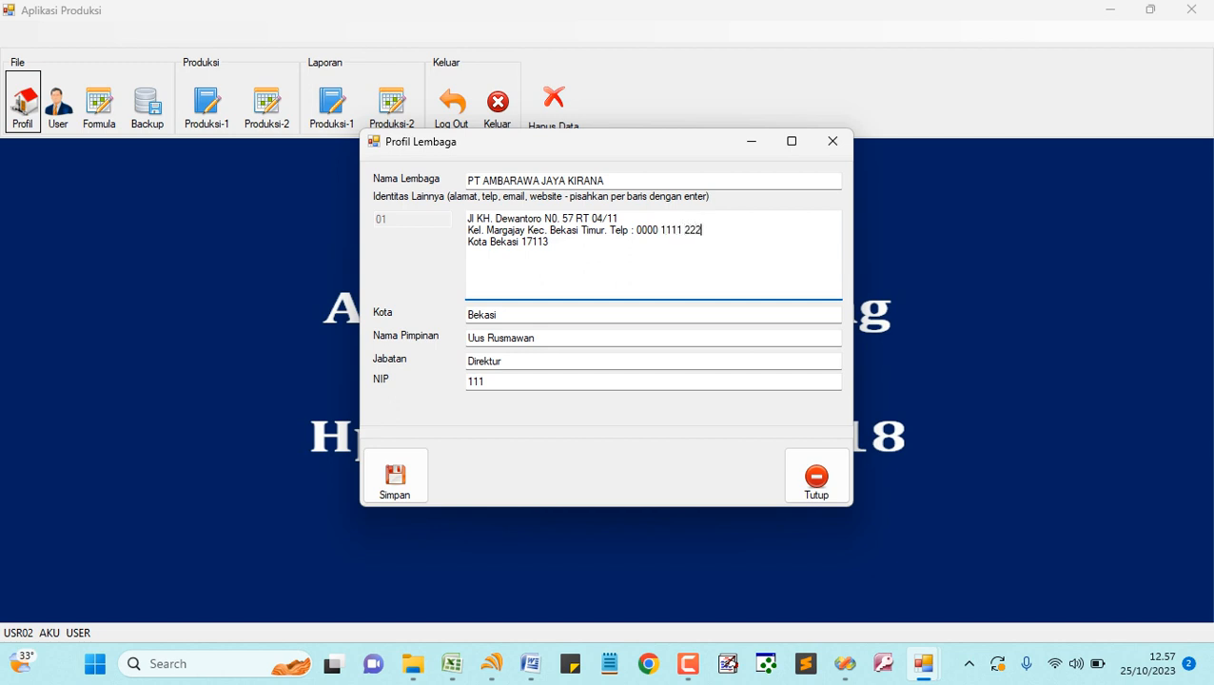
{"action": "type", "text": "2"}
{"action": "key", "text": "ctrl+Left"}
{"action": "key", "text": "ctrl+Left"}
{"action": "key", "text": "ctrl+Left"}
{"action": "key", "text": "ctrl+Left"}
{"action": "key", "text": "ctrl+Left"}
{"action": "key", "text": "Return"}
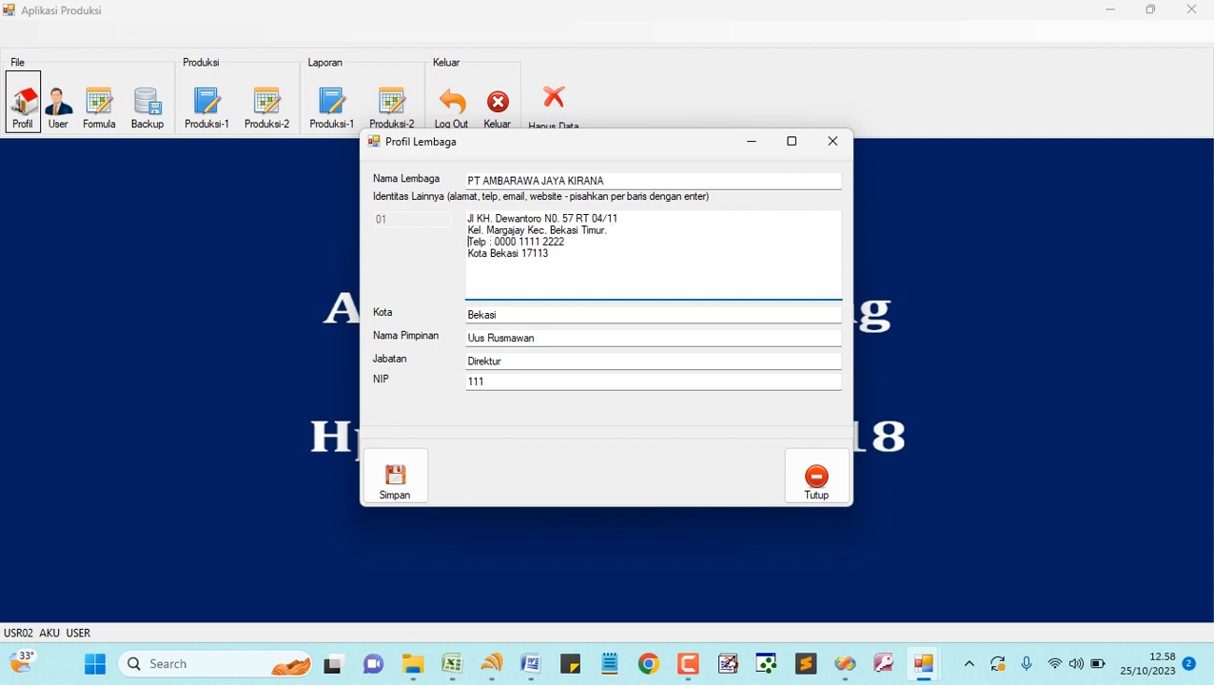
{"action": "key", "text": "End"}
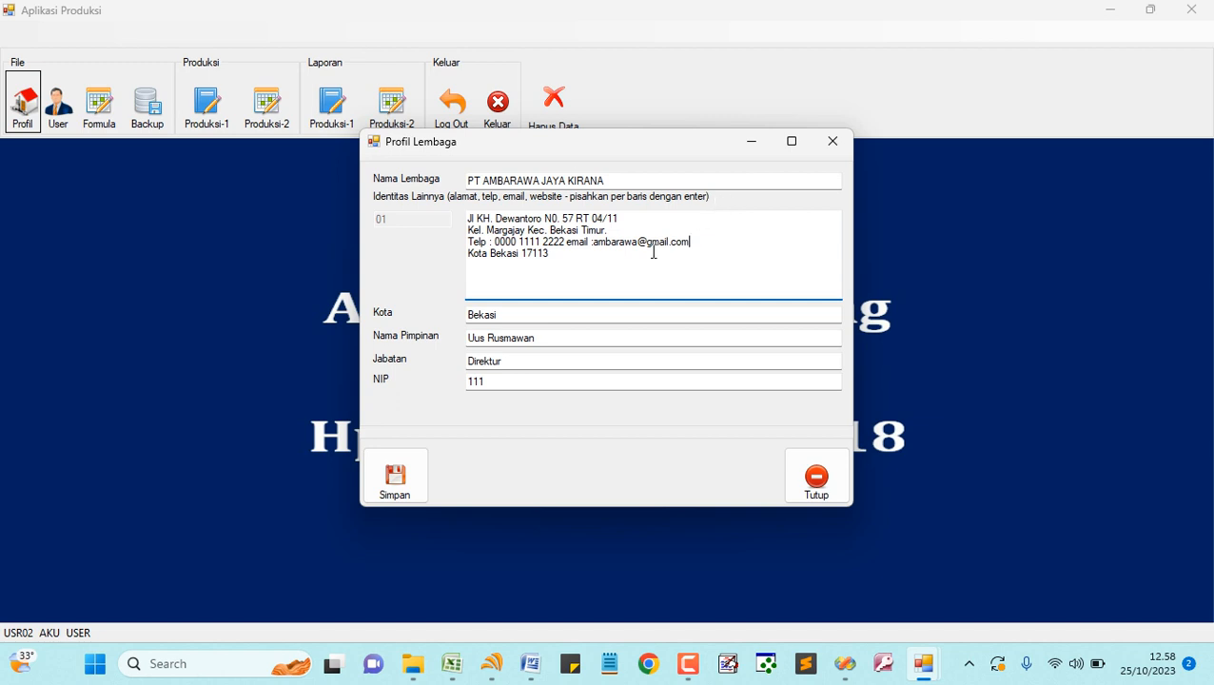
{"action": "left_click_drag", "start_coordinate": [514, 317], "coordinate": [377, 321]}
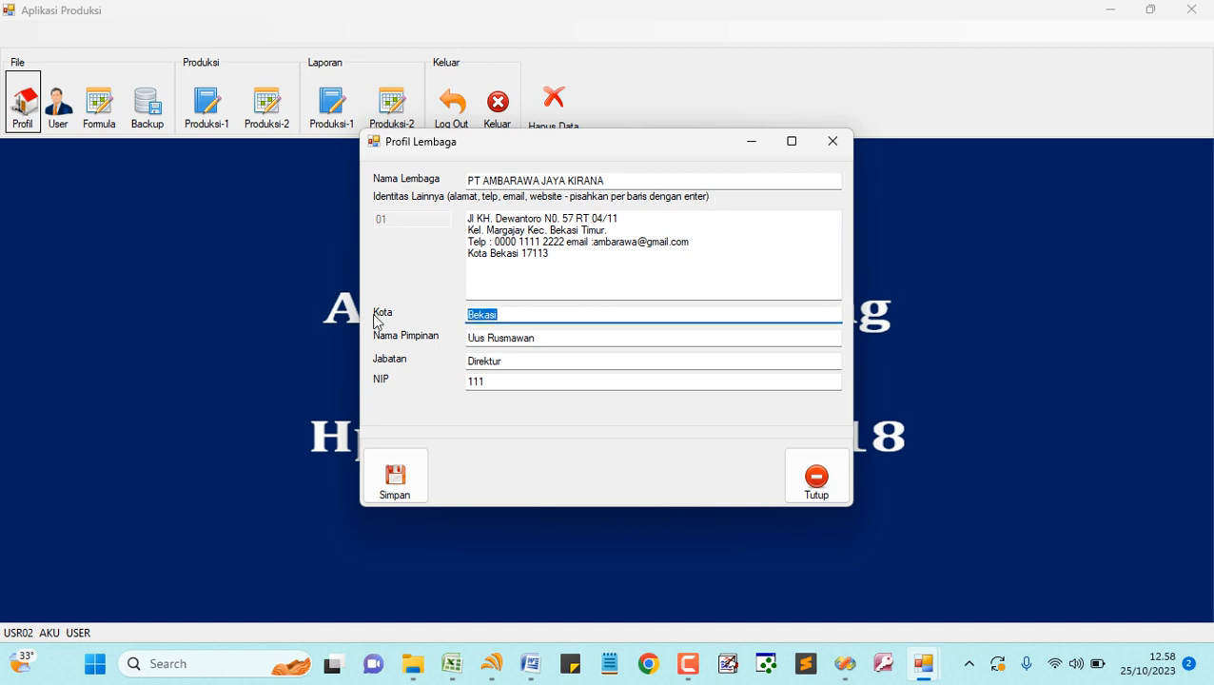
- Replace the profile's NIP value 111 with a dash
{"action": "left_click_drag", "start_coordinate": [574, 338], "coordinate": [377, 344]}
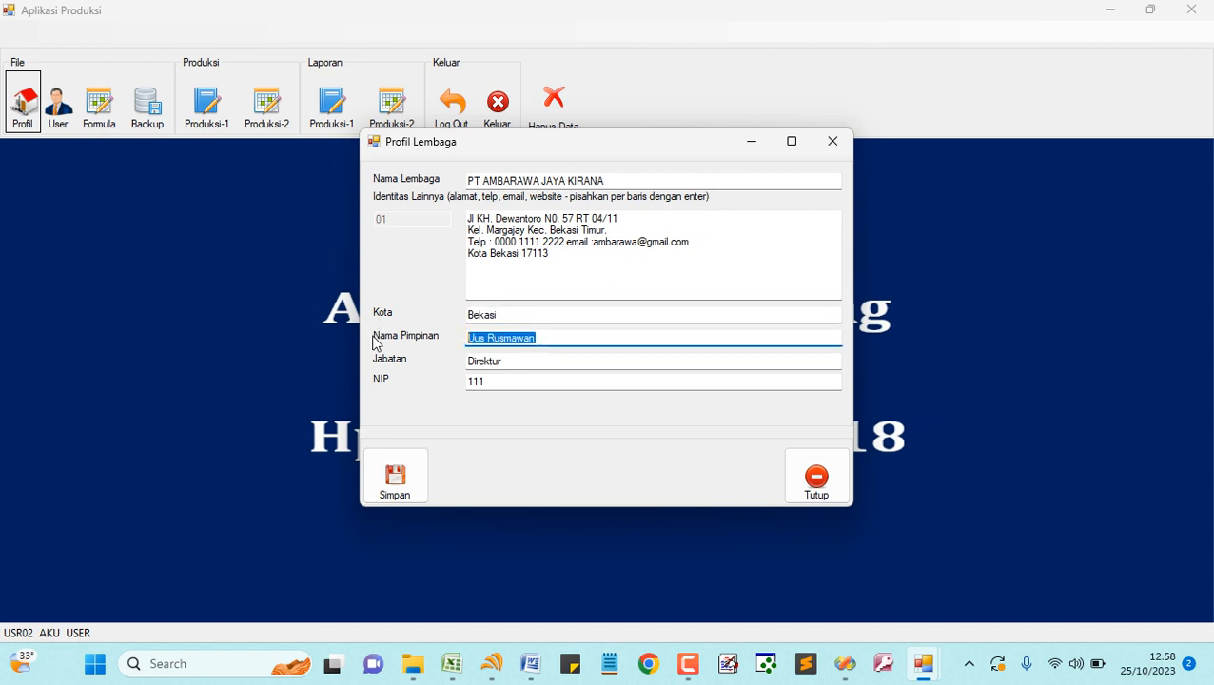
{"action": "left_click", "coordinate": [548, 361]}
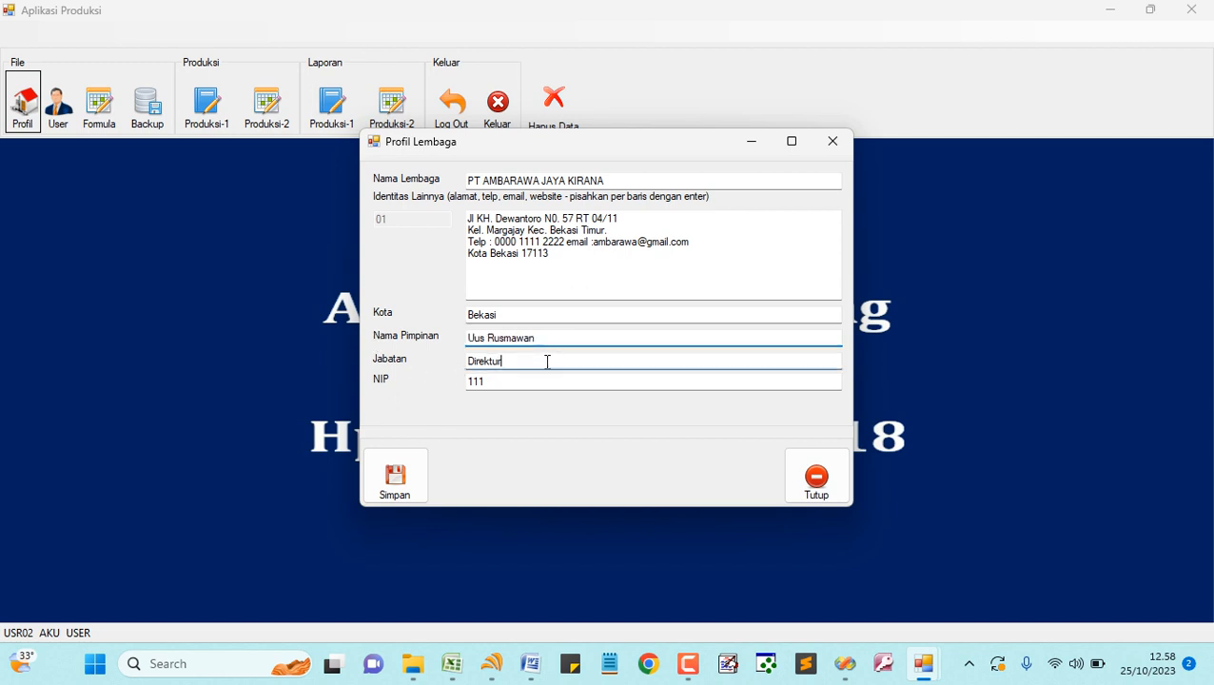
{"action": "left_click_drag", "start_coordinate": [547, 361], "coordinate": [381, 365]}
{"action": "left_click_drag", "start_coordinate": [501, 380], "coordinate": [388, 388]}
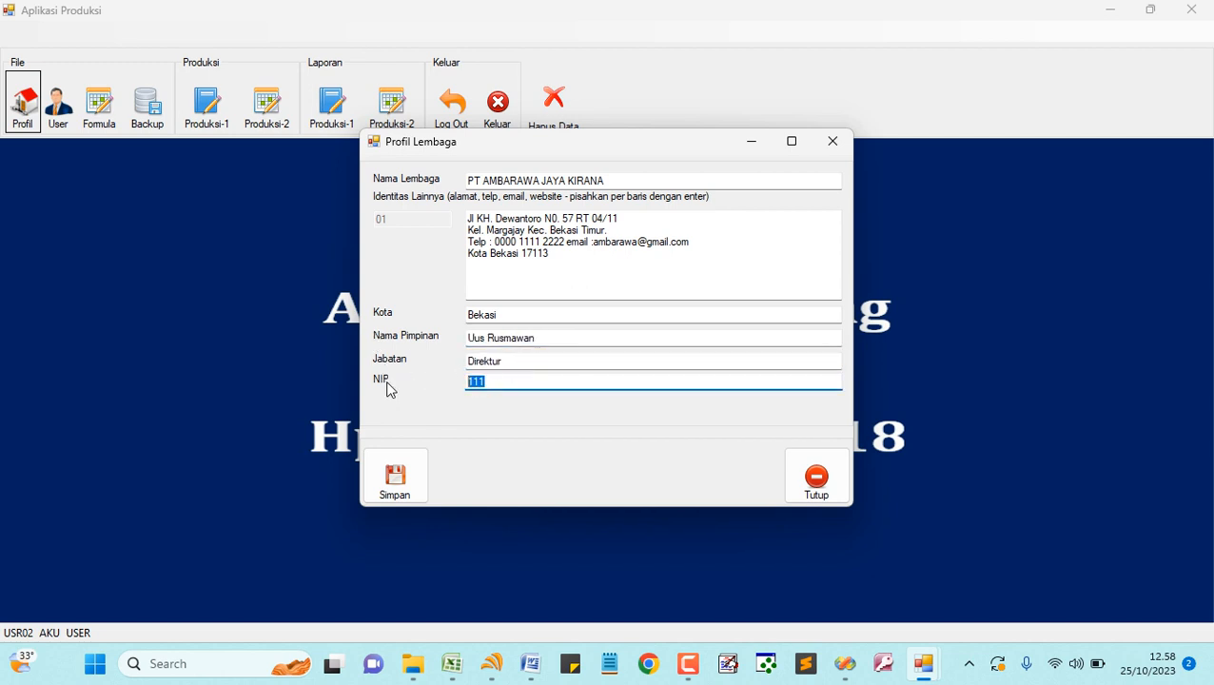
{"action": "type", "text": "-"}
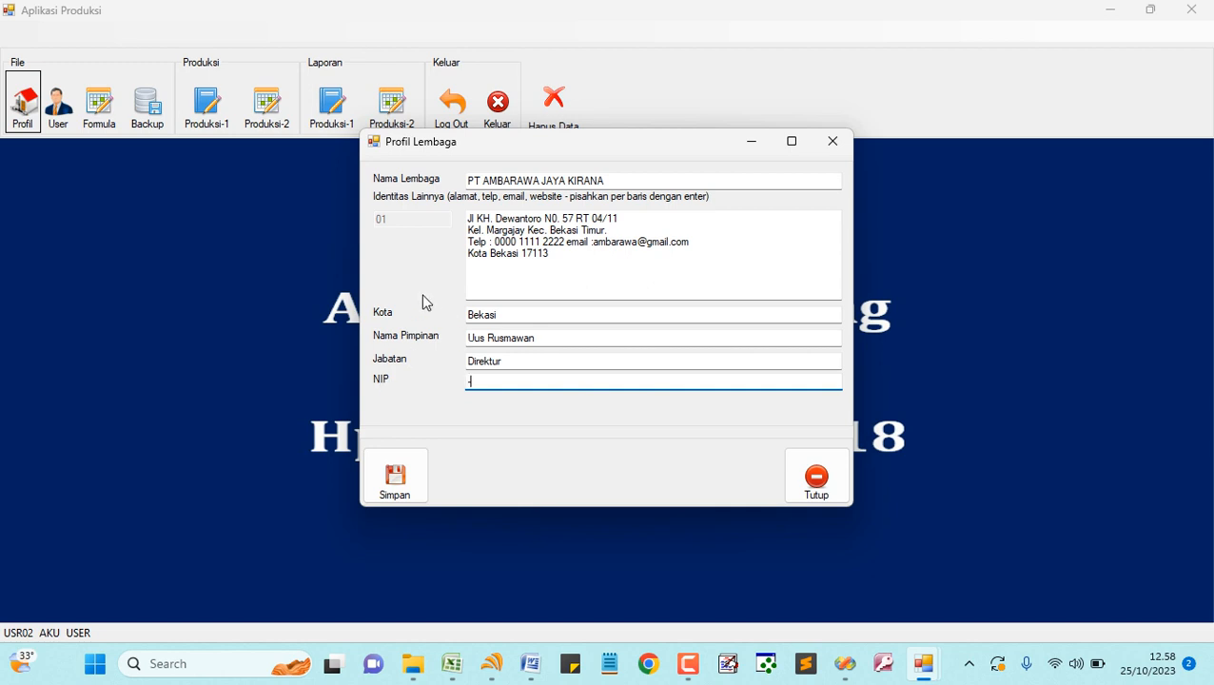
- Save the institution profile, reopen it to confirm the details persisted, and close it
{"action": "left_click", "coordinate": [400, 492]}
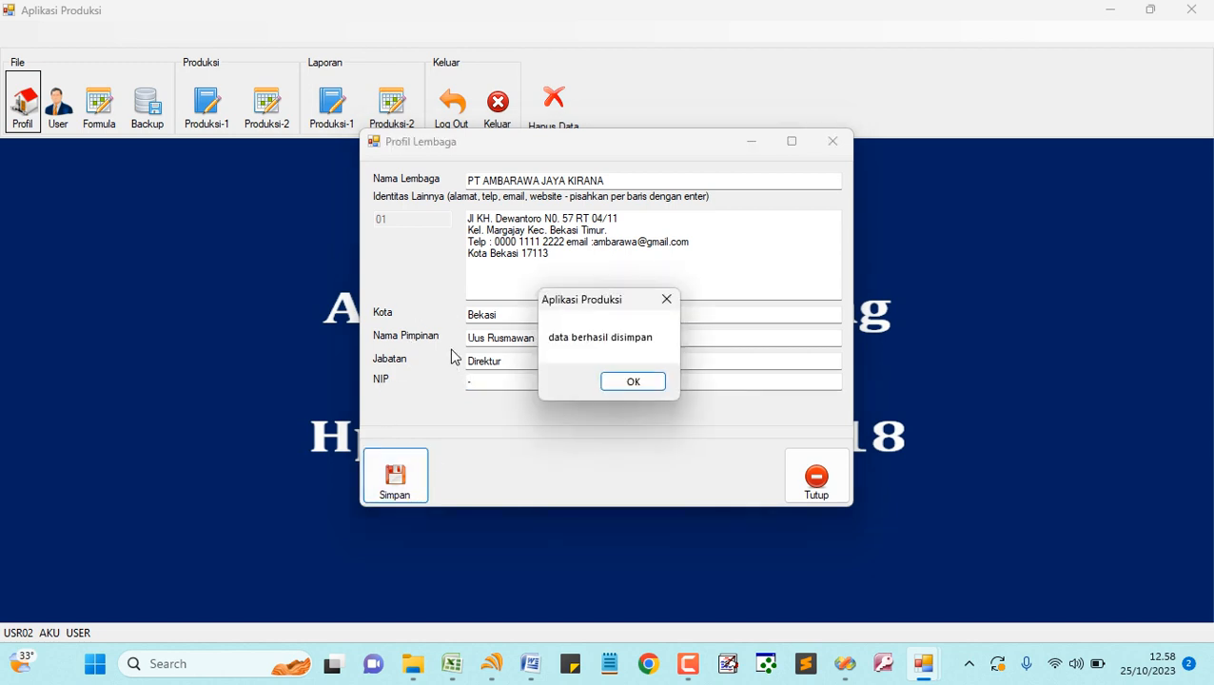
{"action": "left_click", "coordinate": [628, 383]}
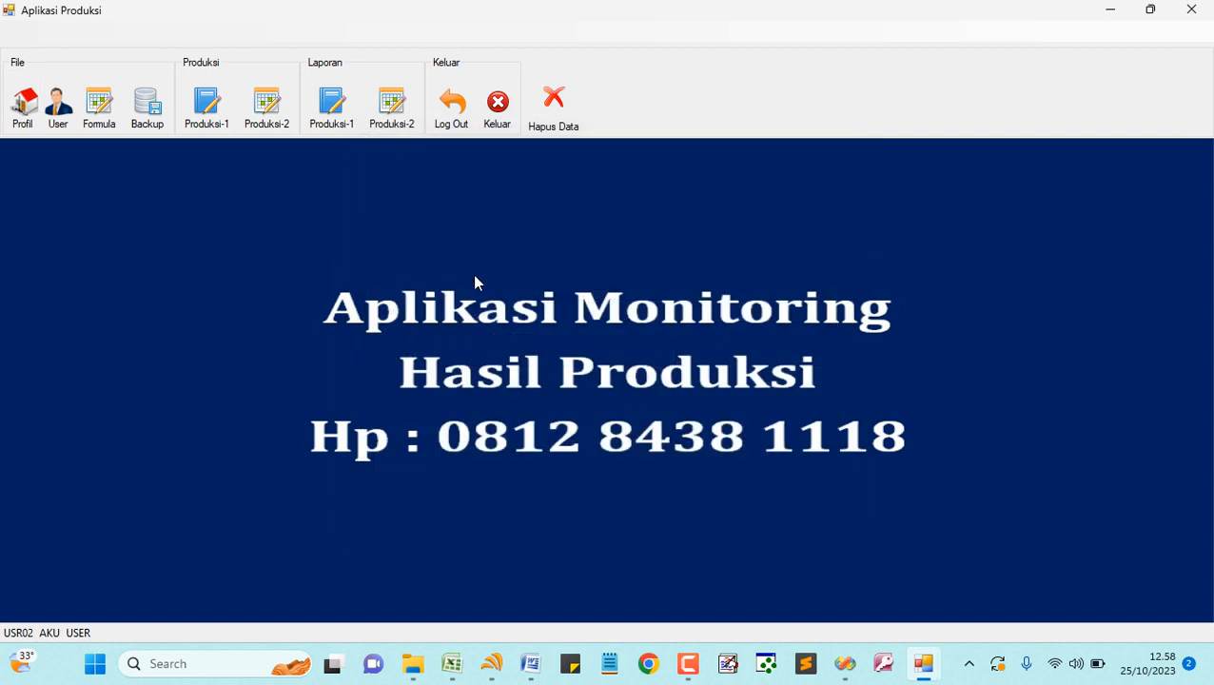
{"action": "left_click", "coordinate": [23, 106]}
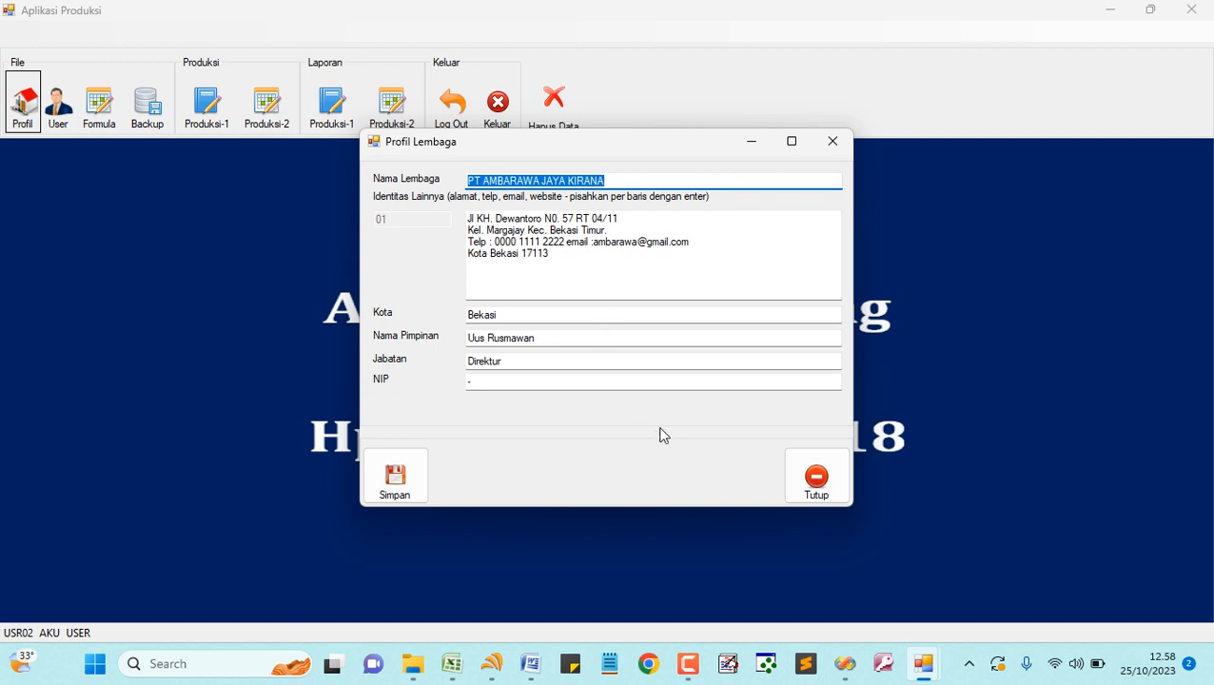
{"action": "left_click", "coordinate": [815, 487]}
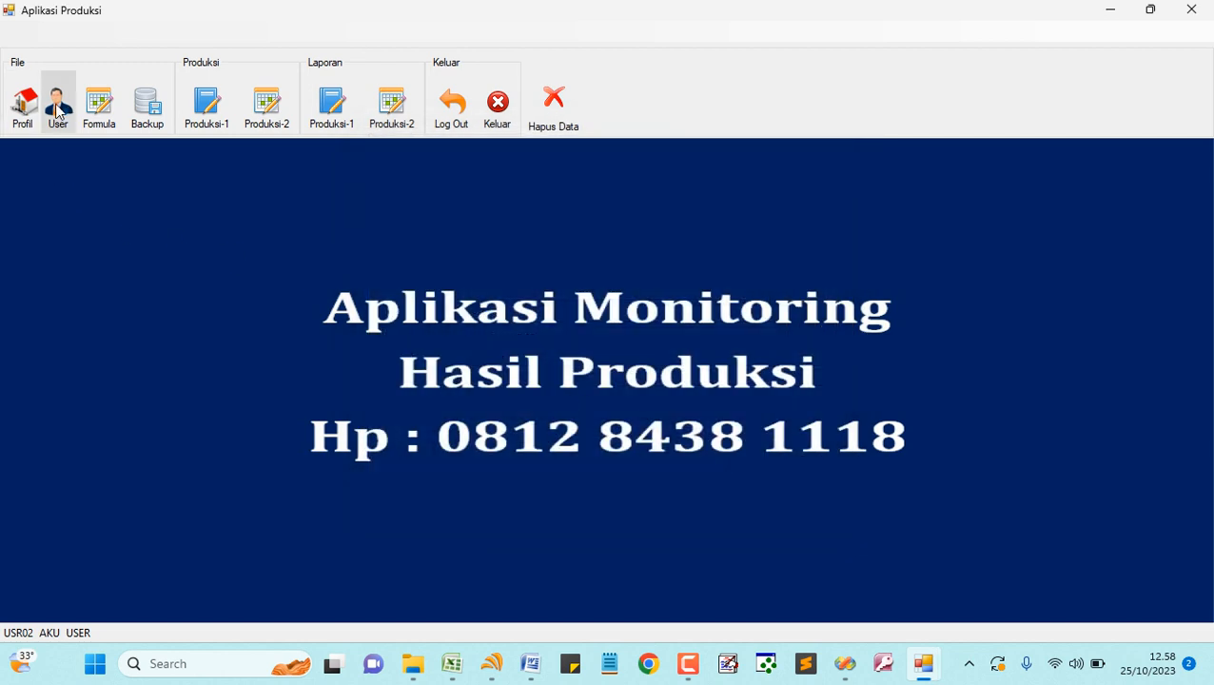
- Open user management and review the existing ADMIN and AKU accounts
{"action": "left_click", "coordinate": [57, 104]}
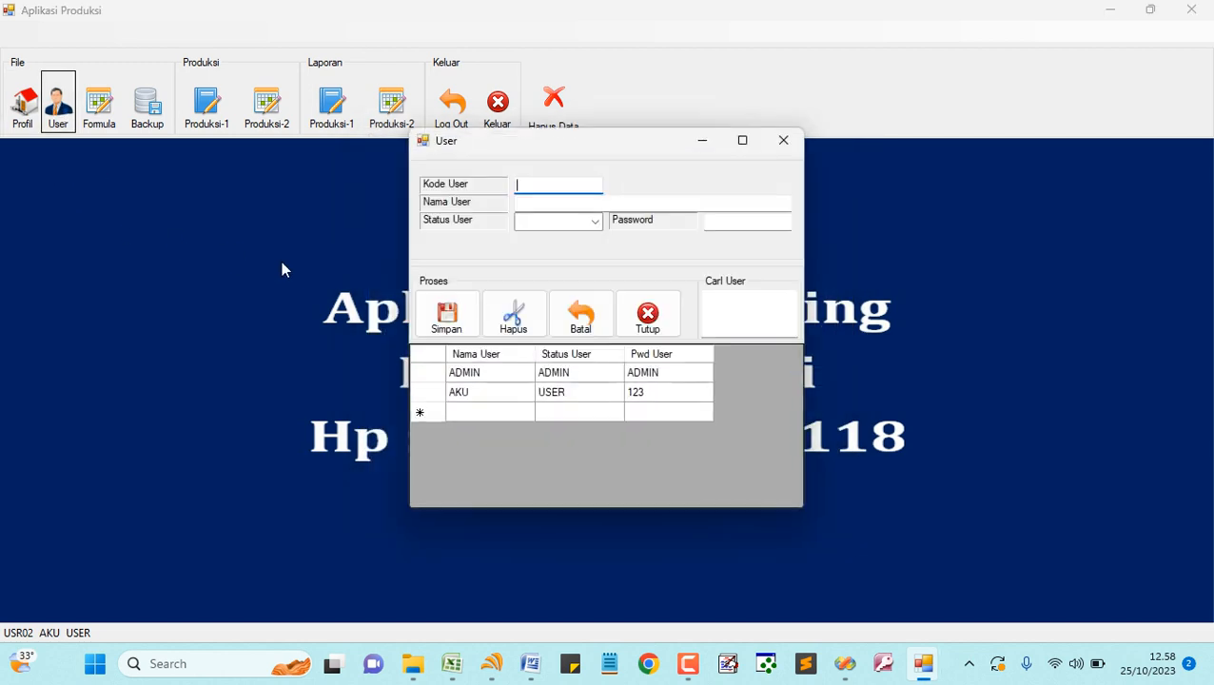
{"action": "left_click", "coordinate": [480, 373]}
{"action": "left_click", "coordinate": [496, 393]}
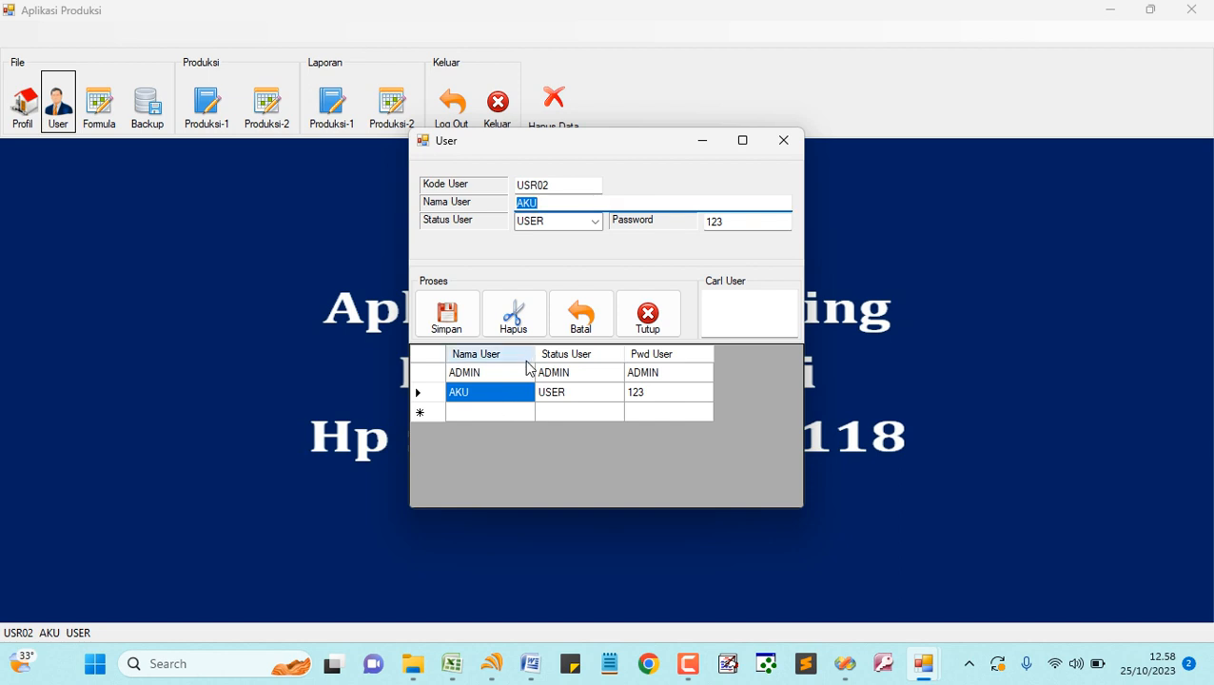
- Start a new user with ID USR03 and enter the user's name
{"action": "left_click", "coordinate": [581, 324]}
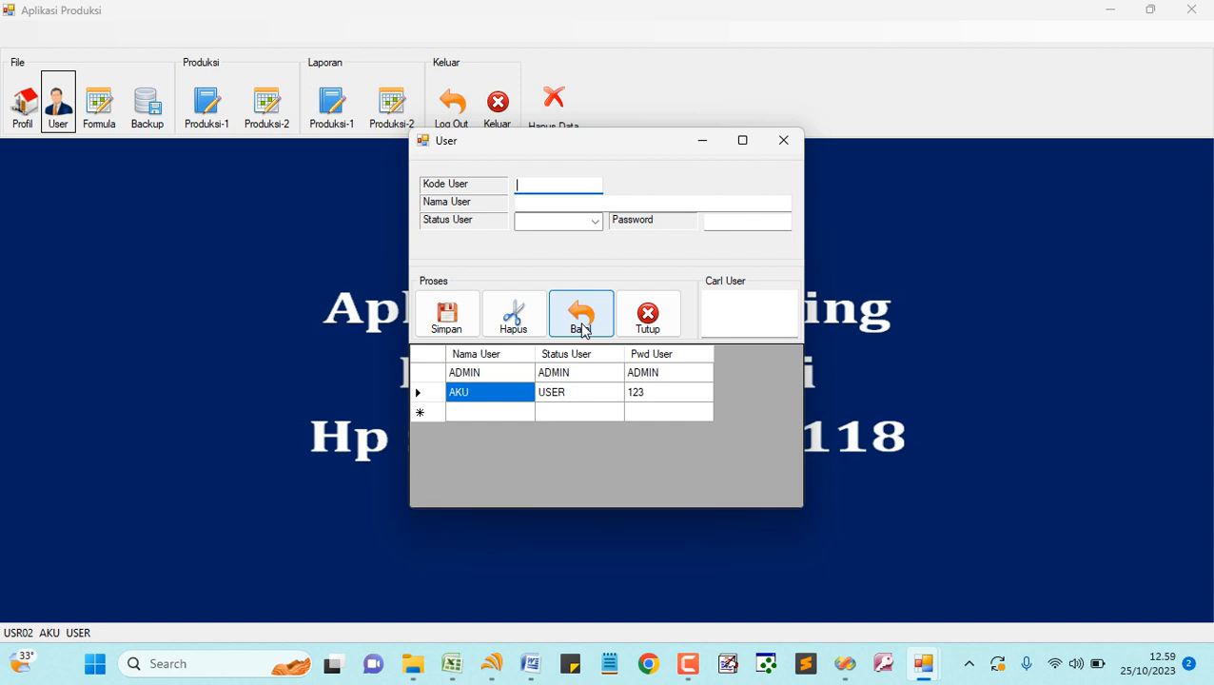
{"action": "type", "text": "USR03"}
{"action": "key", "text": "Return"}
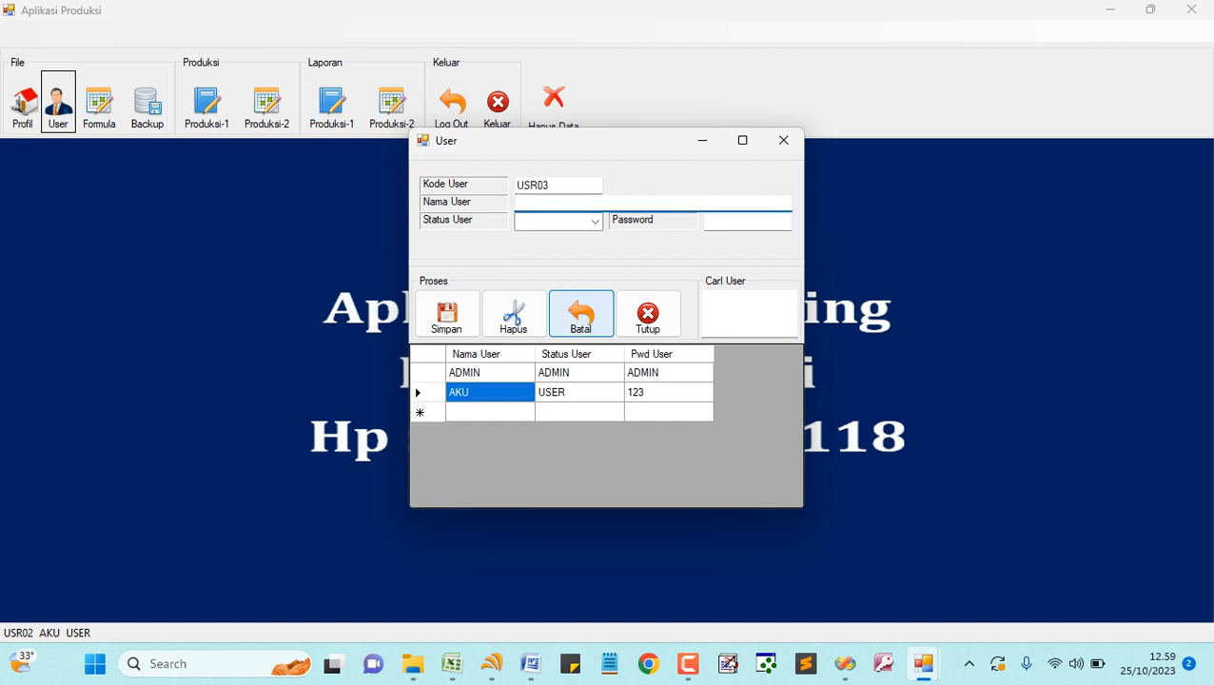
{"action": "type", "text": "ANDIKA"}
{"action": "key", "text": "Return"}
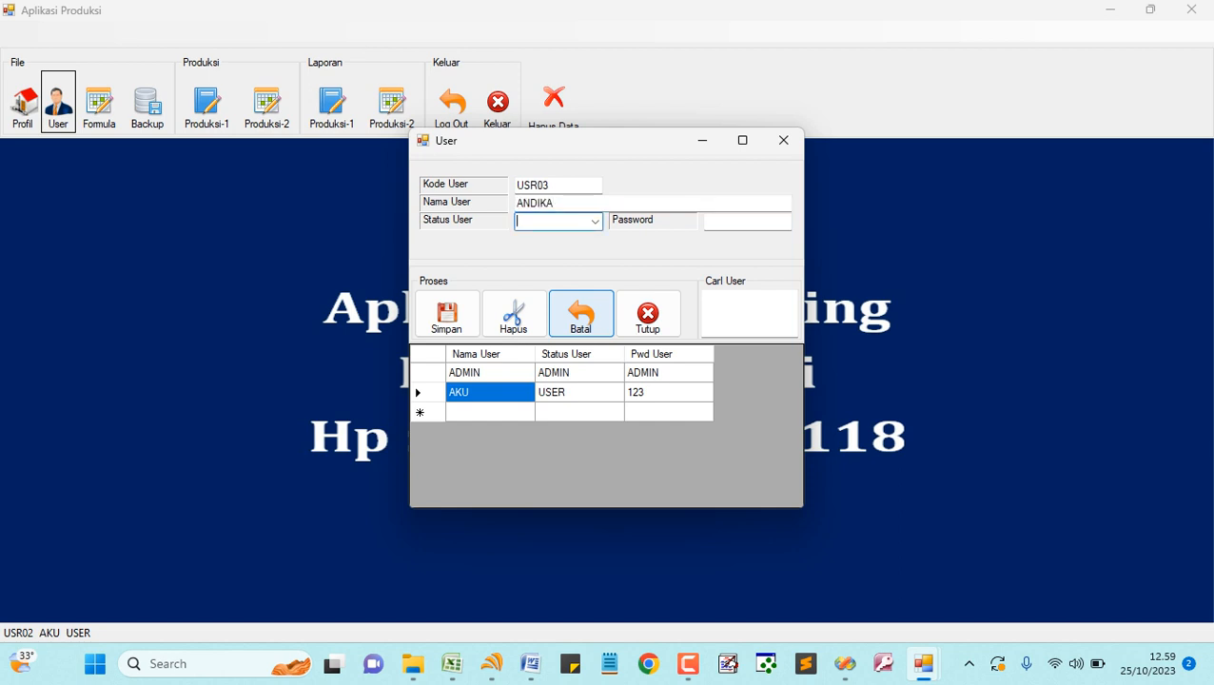
- Set the new user's status to Staff, give it a password, and save it
{"action": "type", "text": "User"}
{"action": "left_click", "coordinate": [595, 222]}
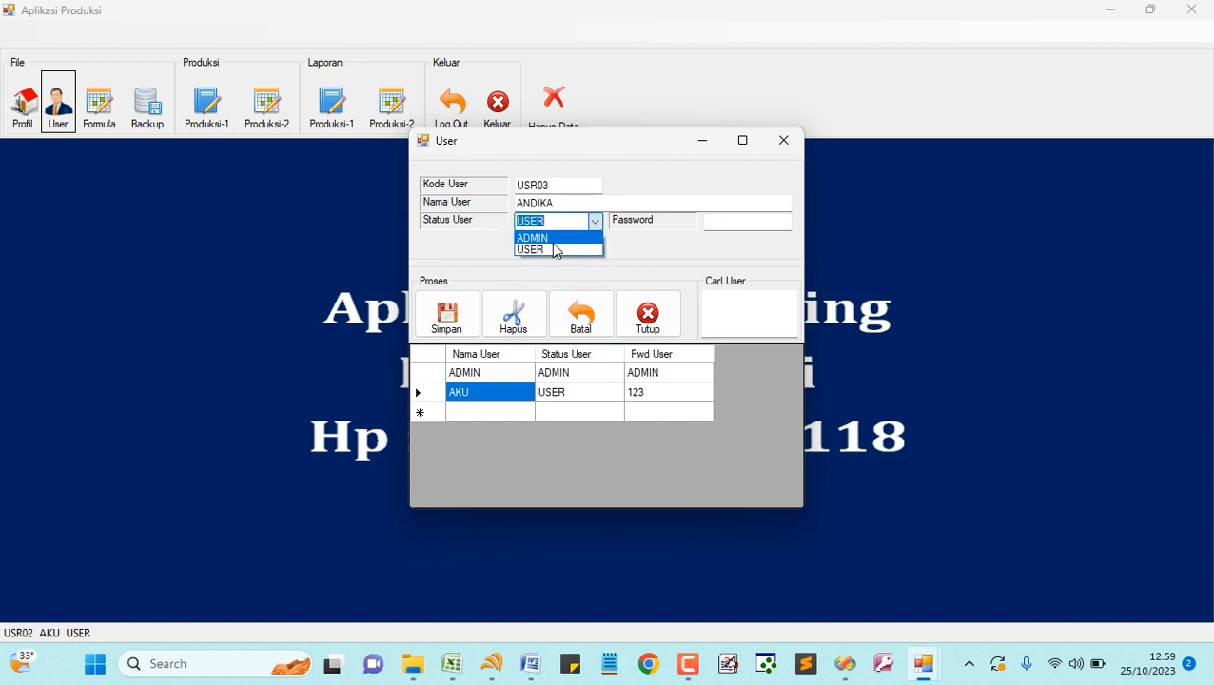
{"action": "left_click", "coordinate": [563, 224]}
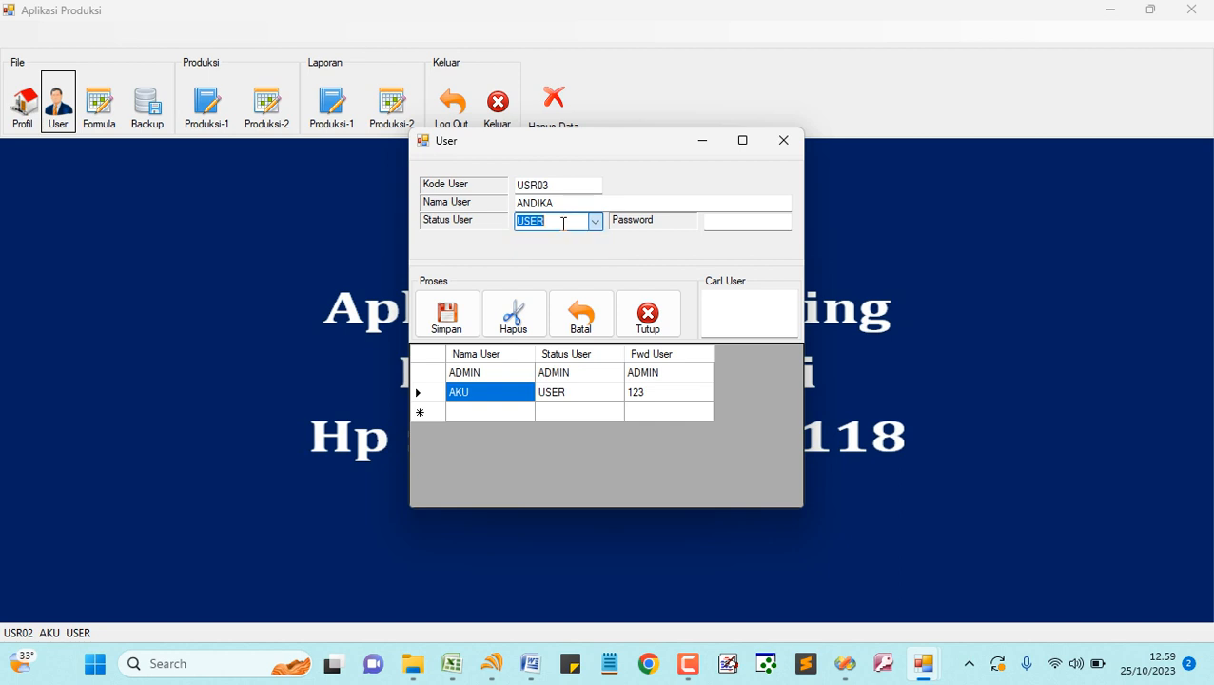
{"action": "left_click", "coordinate": [543, 225]}
{"action": "left_click_drag", "start_coordinate": [544, 224], "coordinate": [485, 238]}
{"action": "type", "text": "Staff"}
{"action": "key", "text": "Tab"}
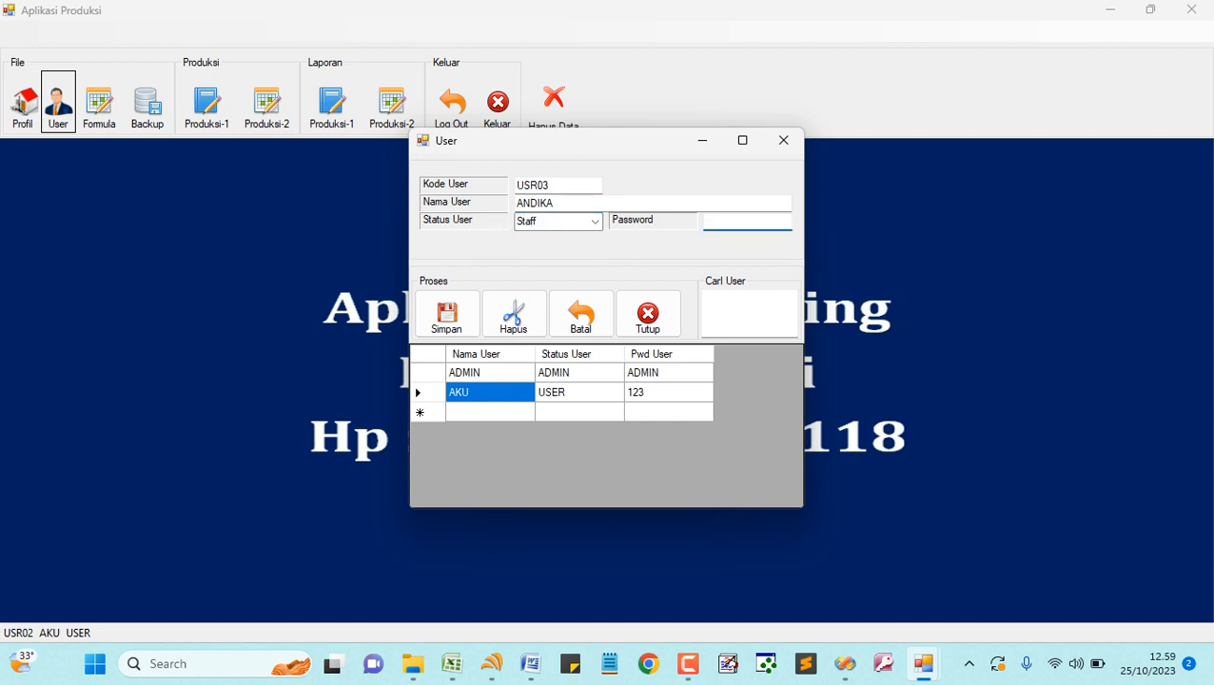
{"action": "type", "text": "12345"}
{"action": "left_click", "coordinate": [449, 322]}
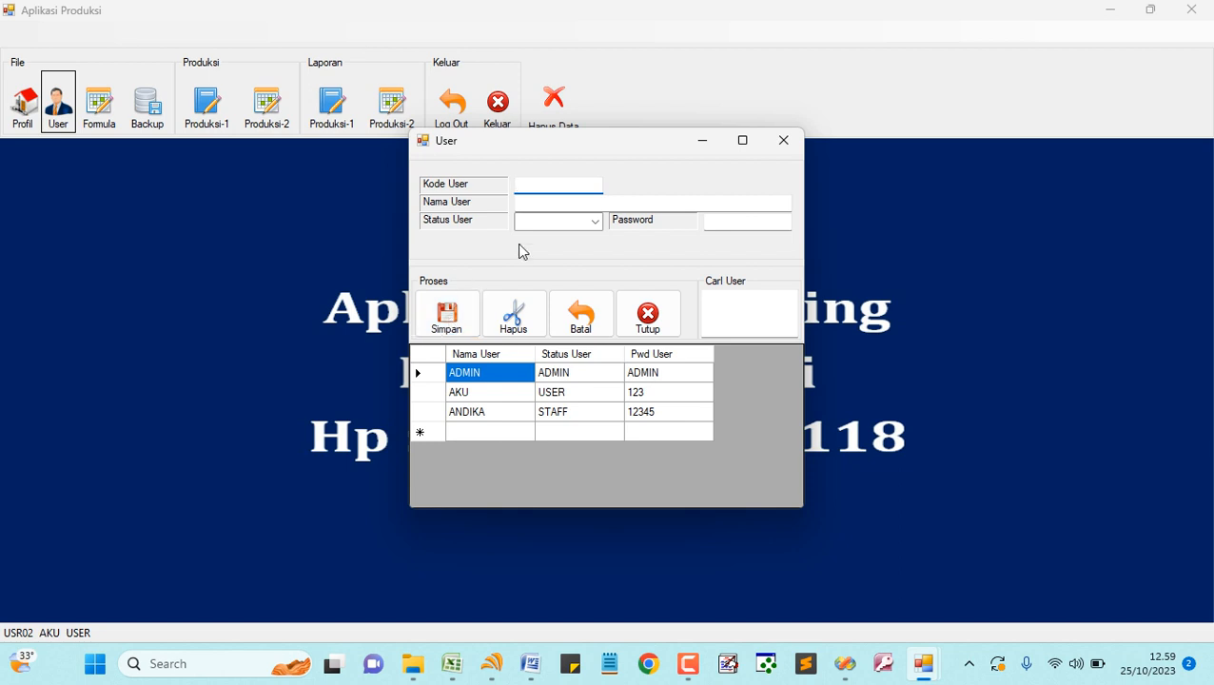
- Delete the AKU user and close the user management window
{"action": "left_click", "coordinate": [504, 396]}
{"action": "left_click", "coordinate": [514, 317]}
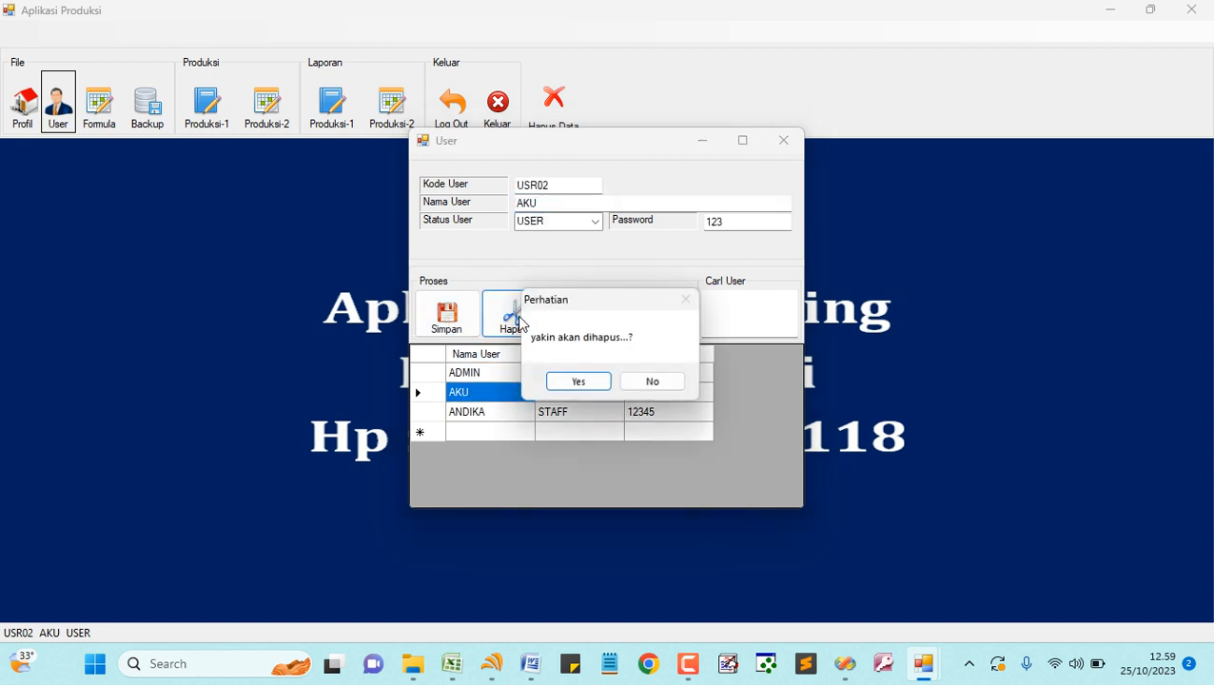
{"action": "left_click", "coordinate": [573, 383]}
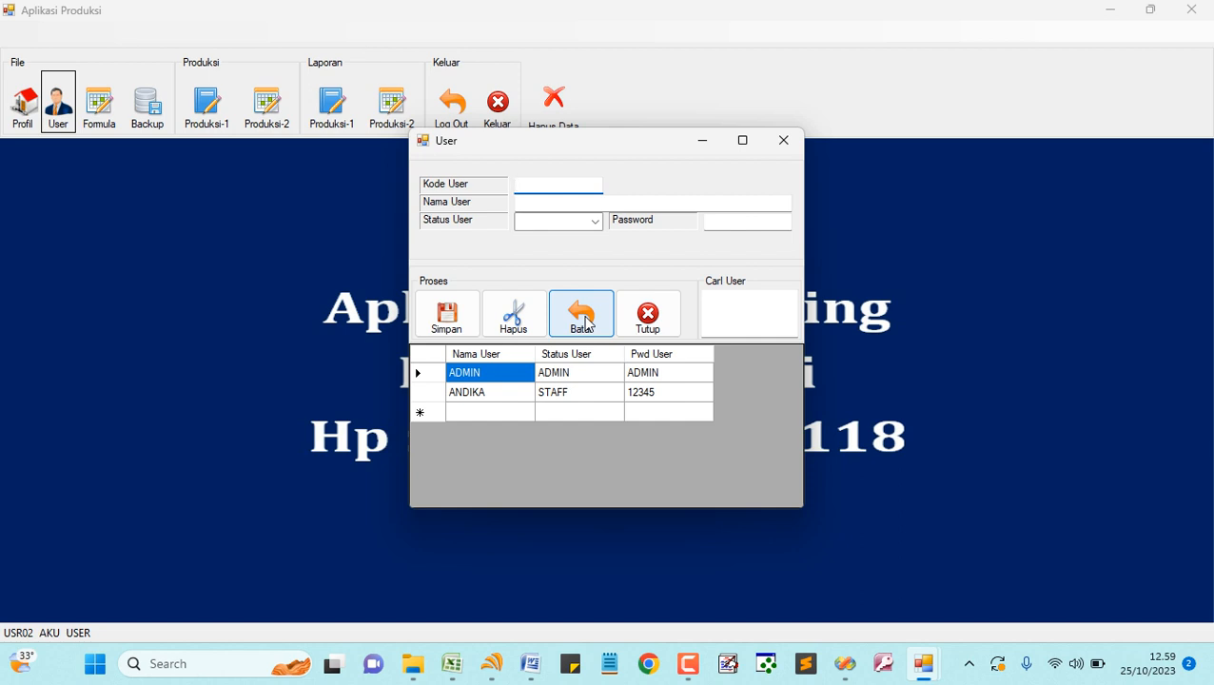
{"action": "left_click", "coordinate": [650, 323]}
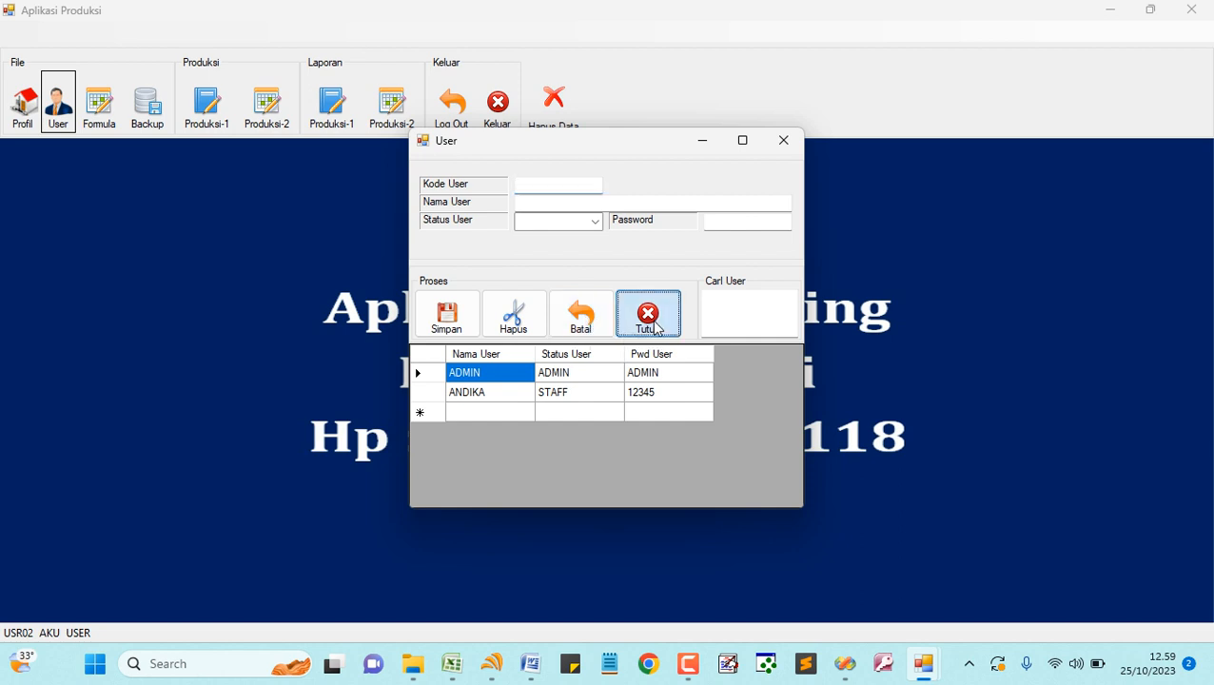
- Start a product formula for Kursi with unit Pcs and show its process list
{"action": "left_click", "coordinate": [99, 104]}
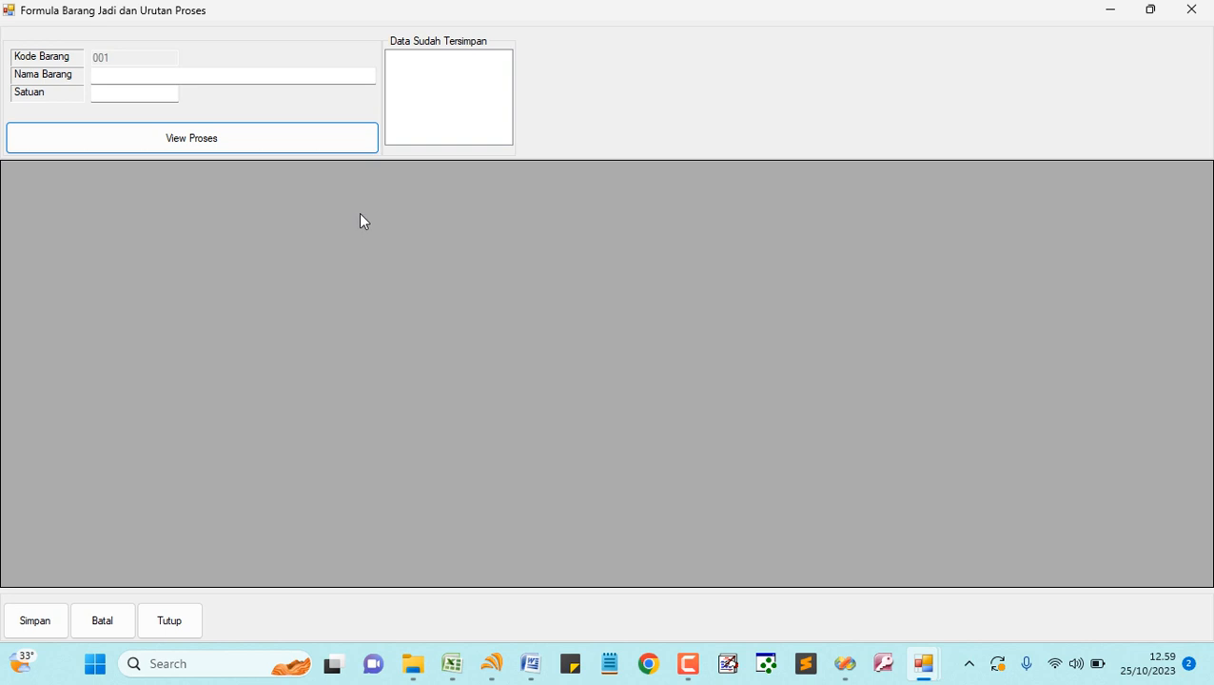
{"action": "left_click", "coordinate": [190, 77]}
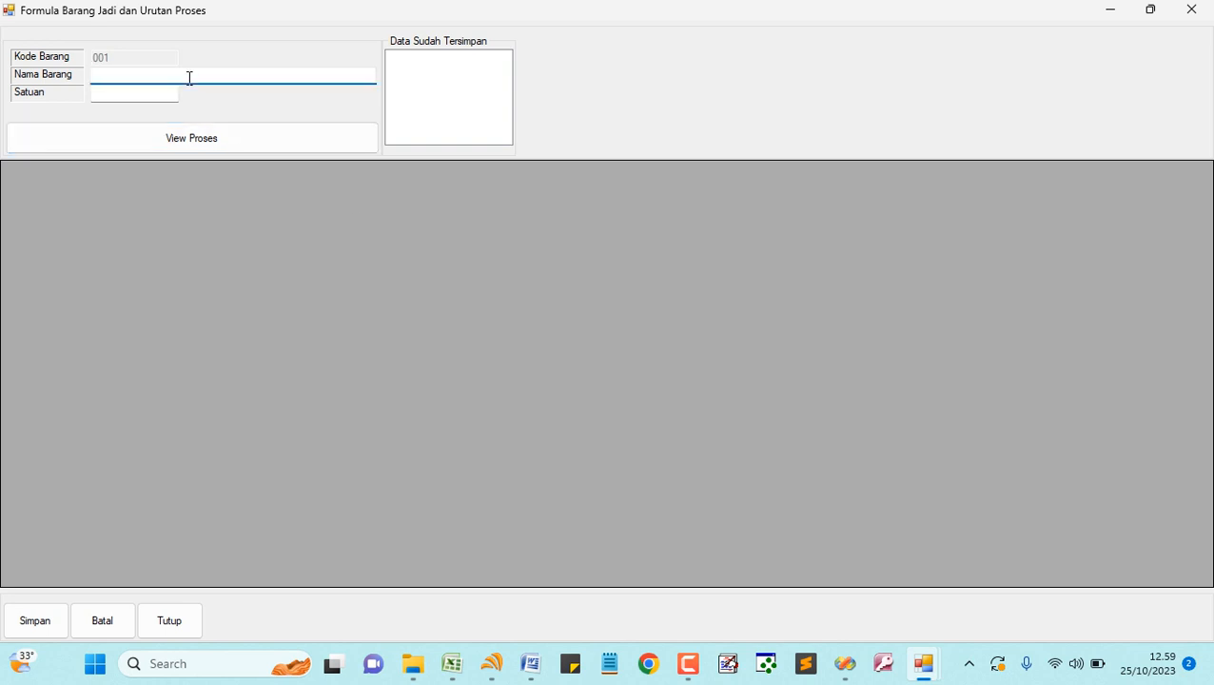
{"action": "type", "text": "Kursi"}
{"action": "key", "text": "Tab"}
{"action": "type", "text": "Pcs"}
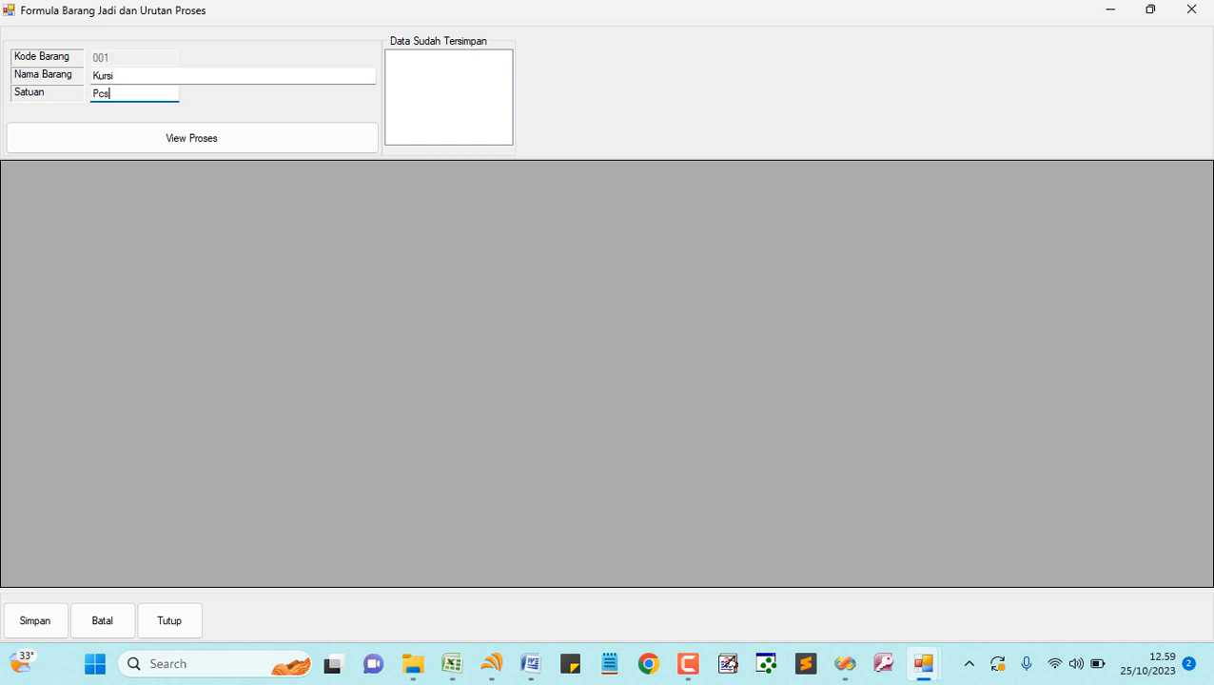
{"action": "left_click", "coordinate": [220, 144]}
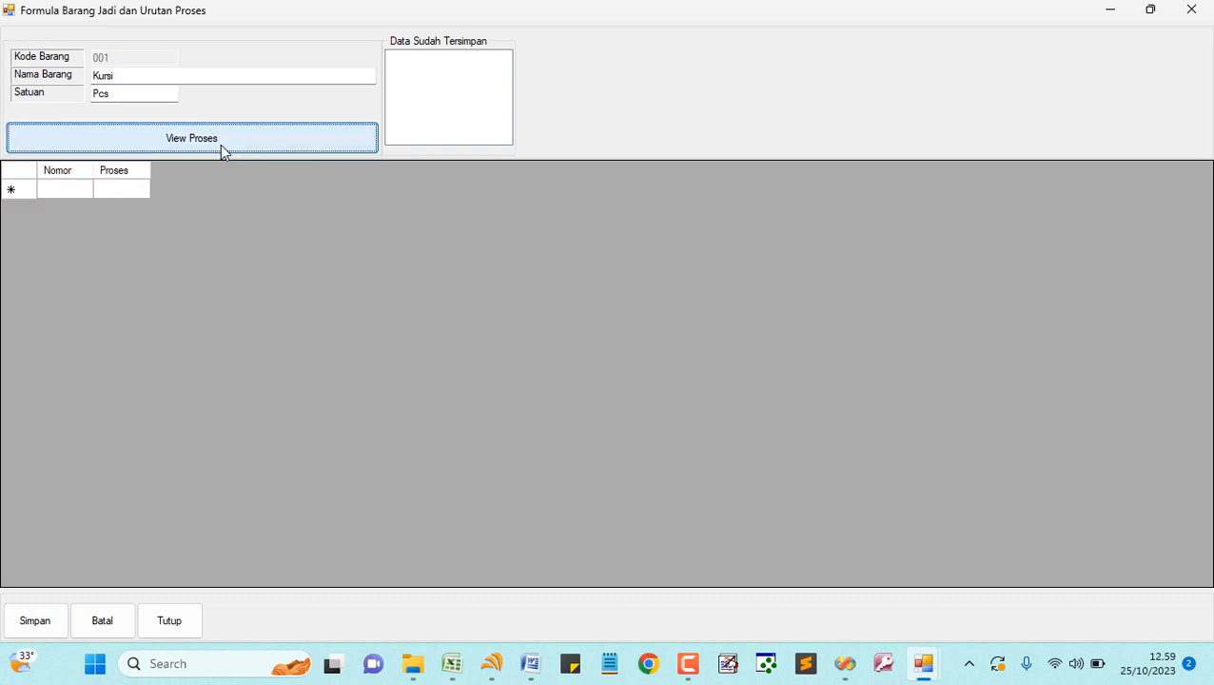
- Enter process steps 1 Pemotongan Kayu and 2 Penghalusan Kayu
{"action": "left_click", "coordinate": [70, 195]}
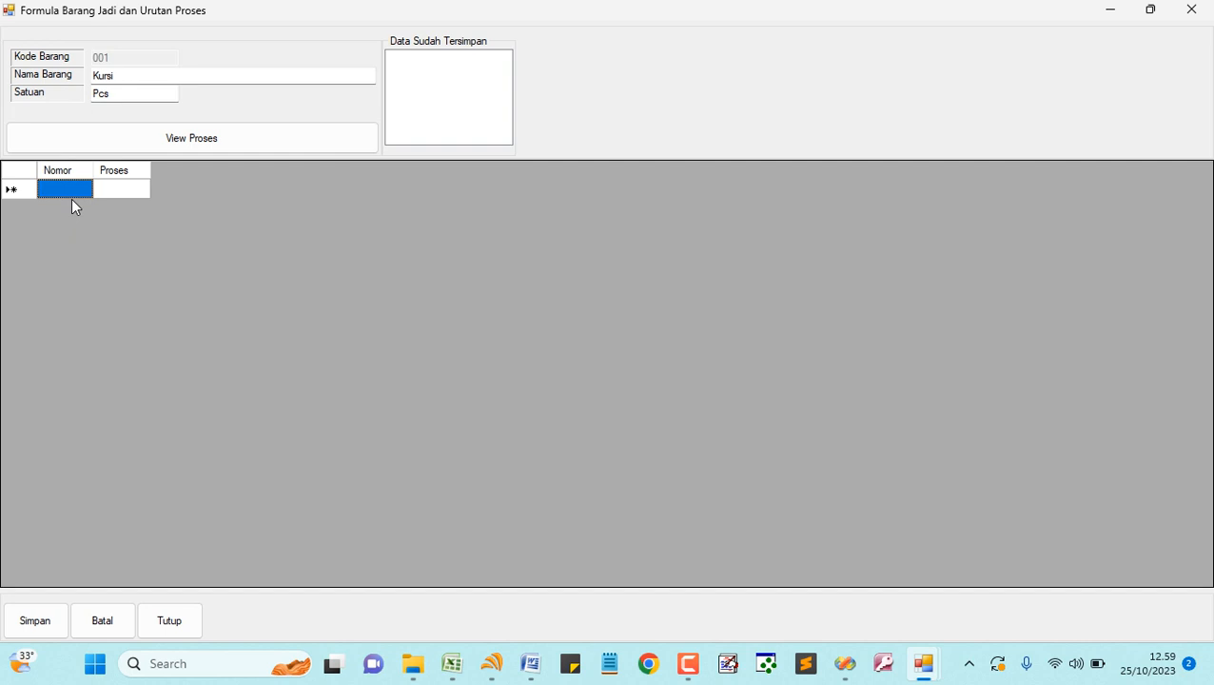
{"action": "type", "text": "1"}
{"action": "key", "text": "Return"}
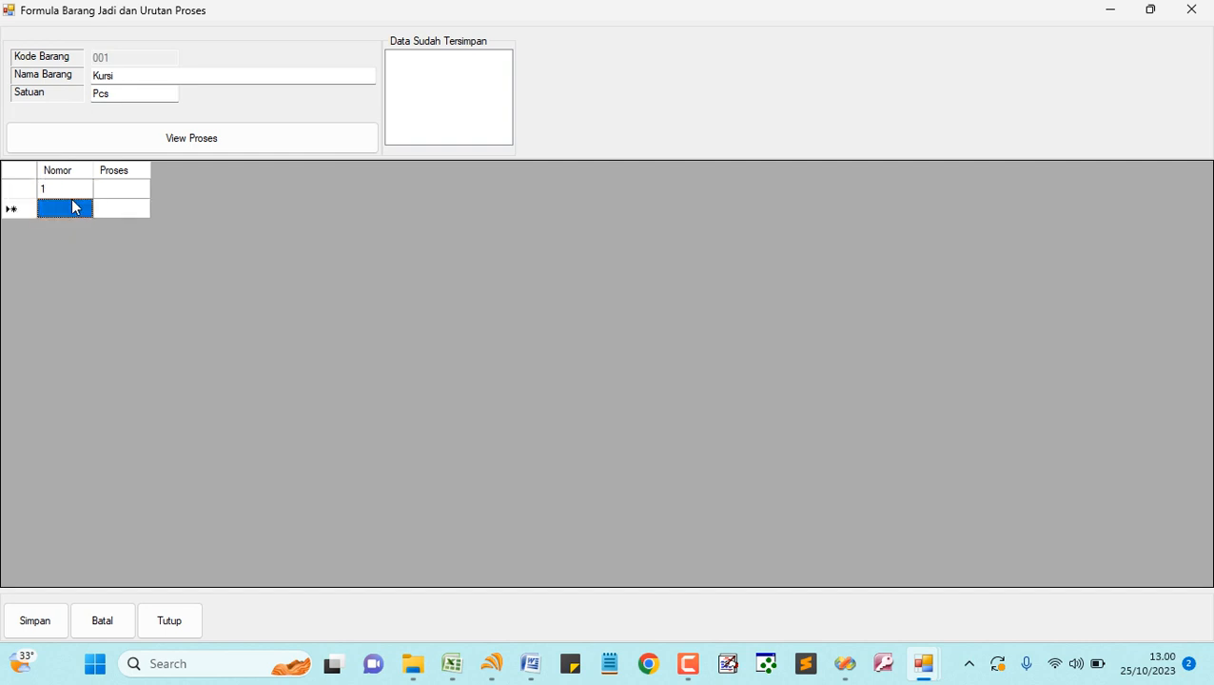
{"action": "key", "text": "Up"}
{"action": "key", "text": "Right"}
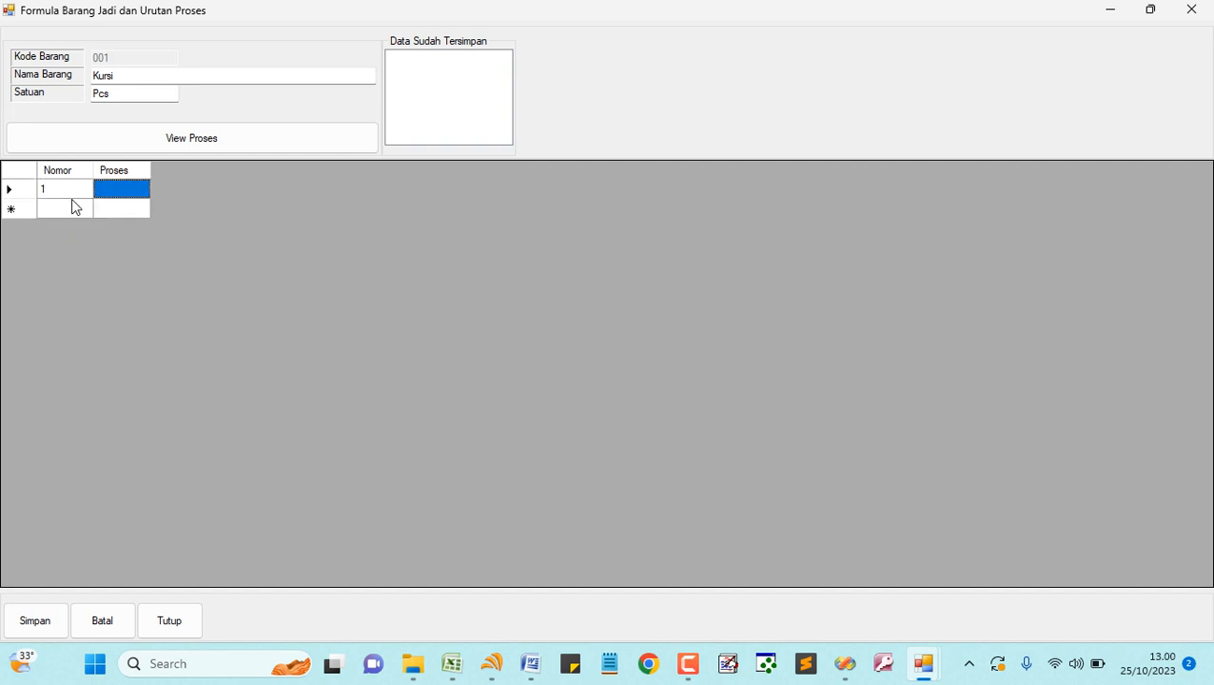
{"action": "type", "text": "Pemotongan"}
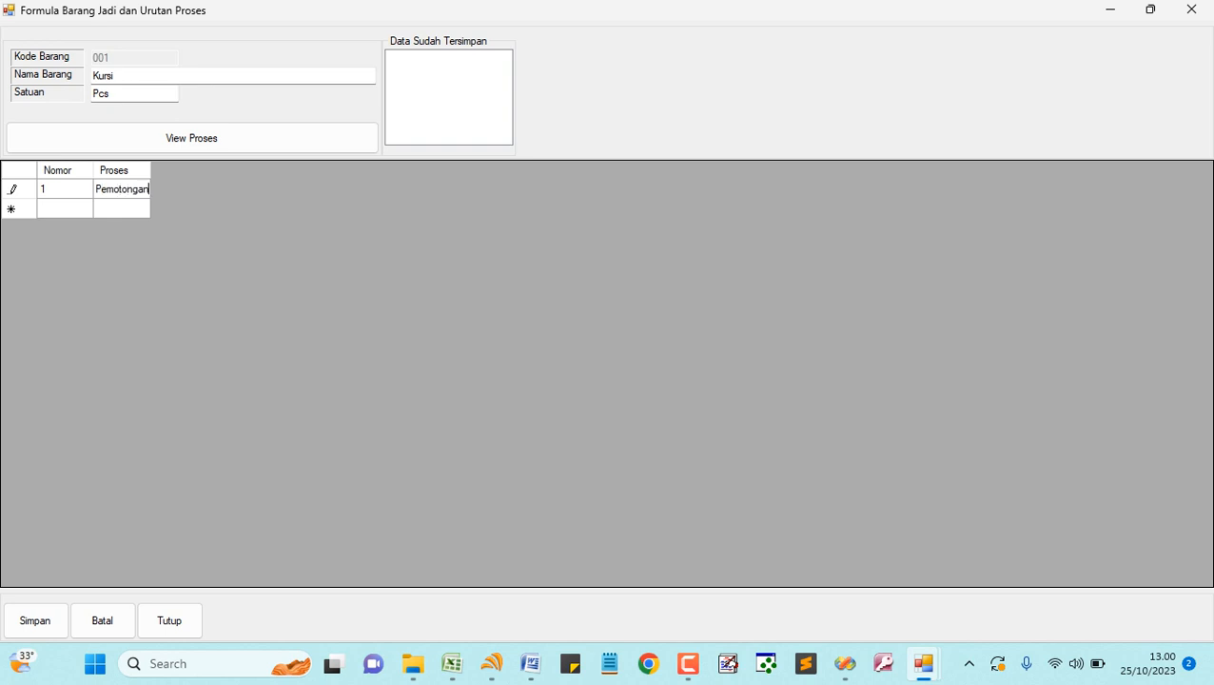
{"action": "type", "text": " Kayu"}
{"action": "key", "text": "Return"}
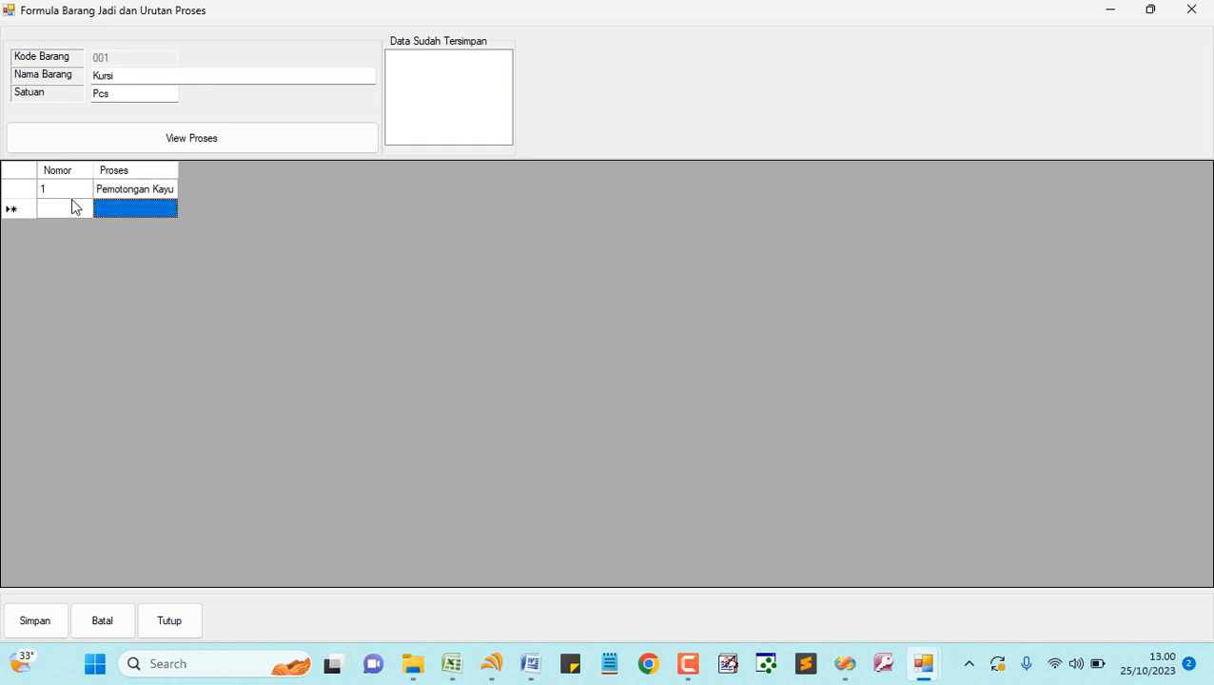
{"action": "key", "text": "Left"}
{"action": "type", "text": "2"}
{"action": "key", "text": "Tab"}
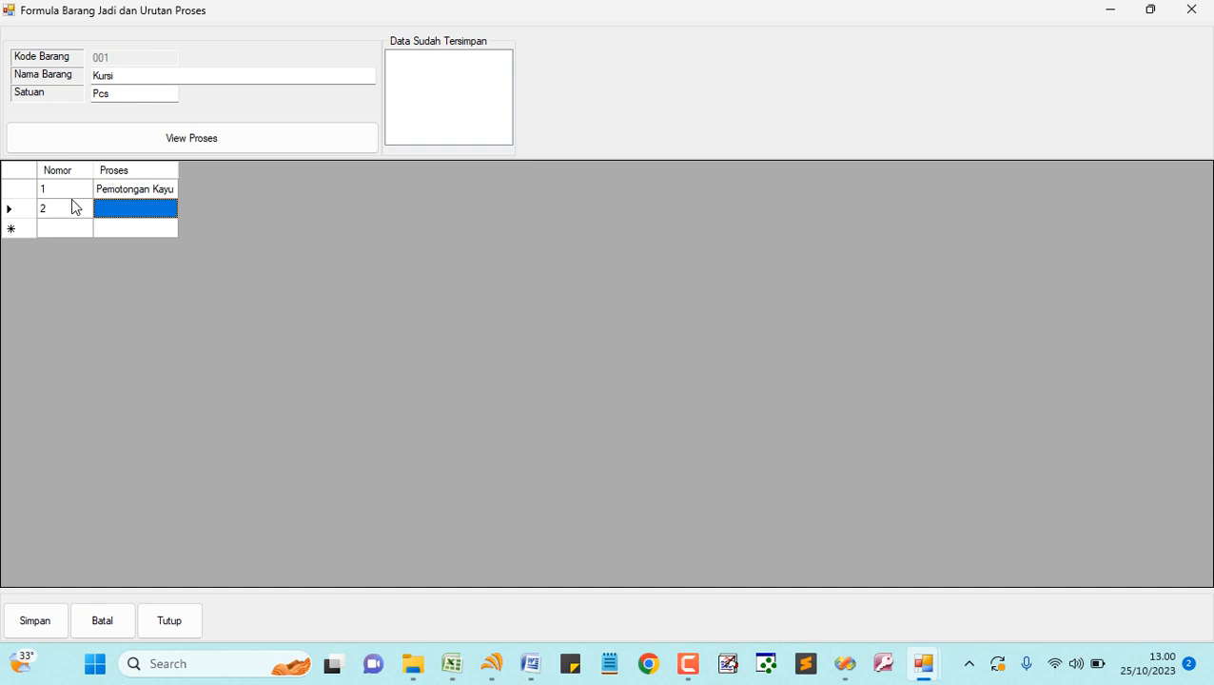
{"action": "type", "text": "Pen"}
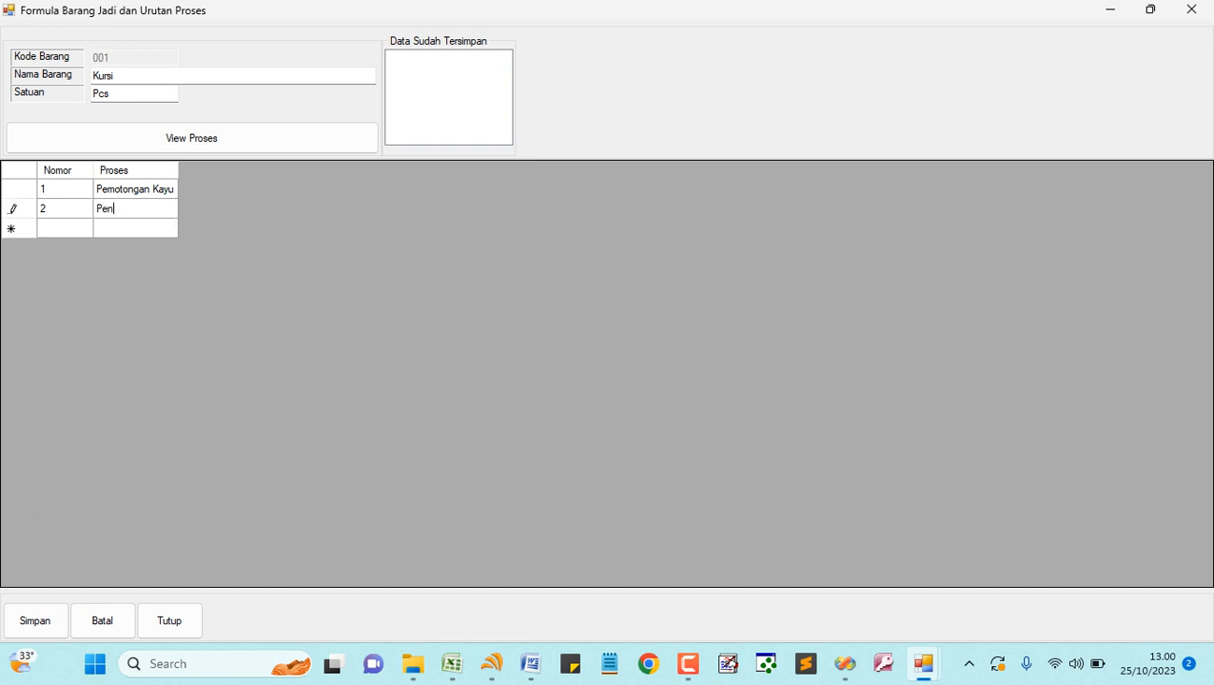
{"action": "type", "text": "ghalusan Kayu"}
{"action": "key", "text": "Return"}
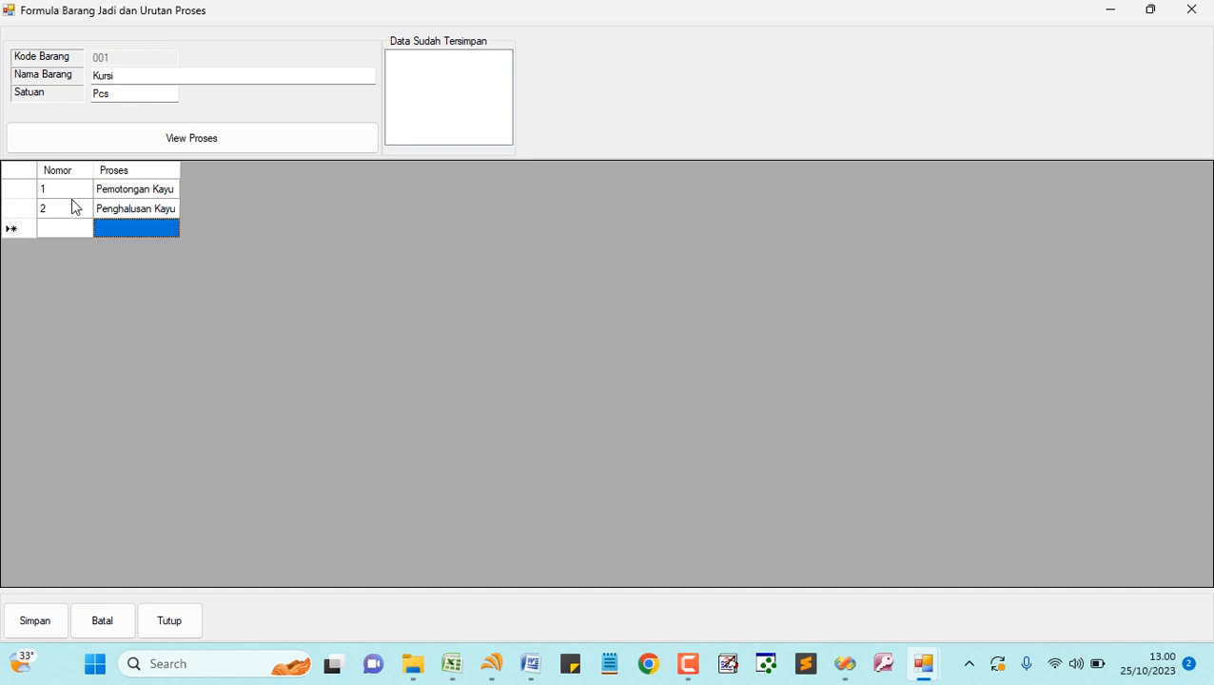
- Add steps 3 Pemulasan Kayu, 4 Pelubangan Kayu, 5 Perakitan Kayu, and save the formula
{"action": "key", "text": "Left"}
{"action": "type", "text": "3"}
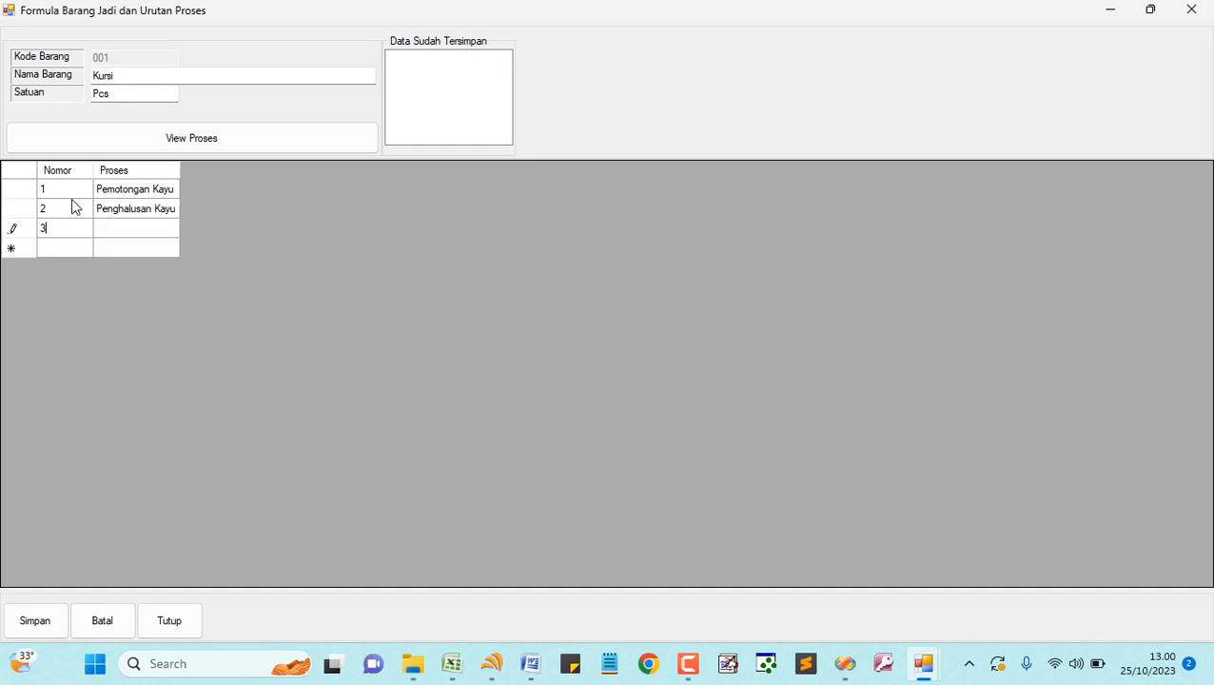
{"action": "key", "text": "Right"}
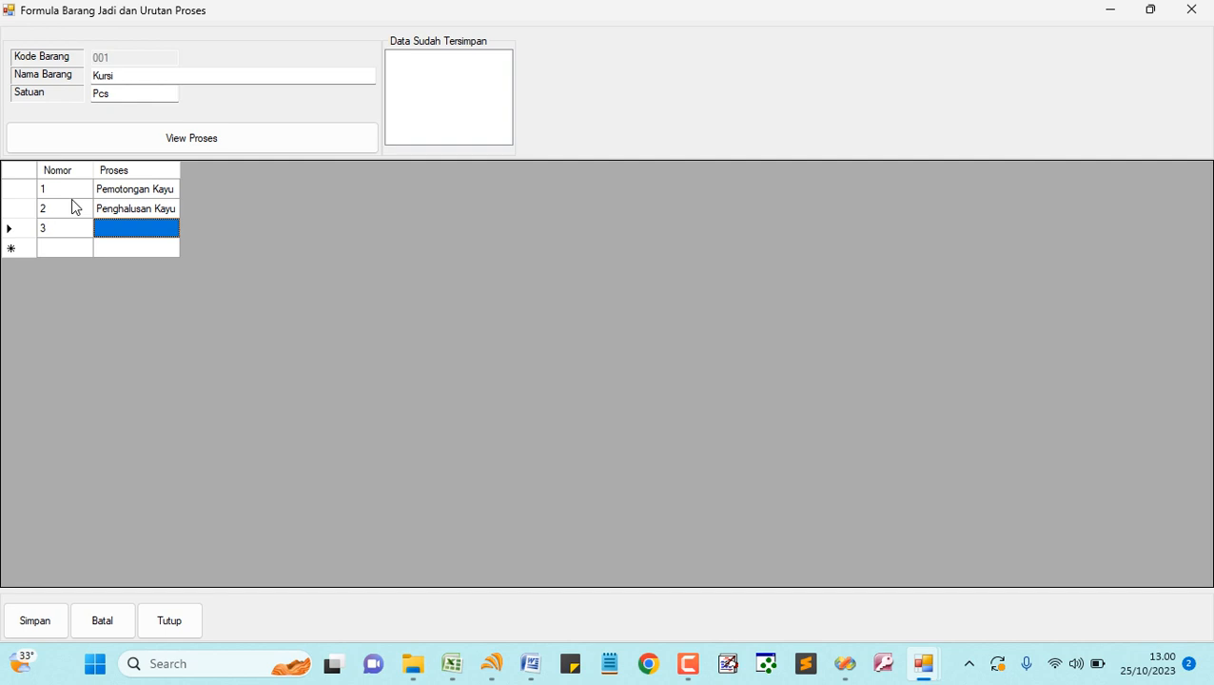
{"action": "type", "text": "Pemulasan Kayu"}
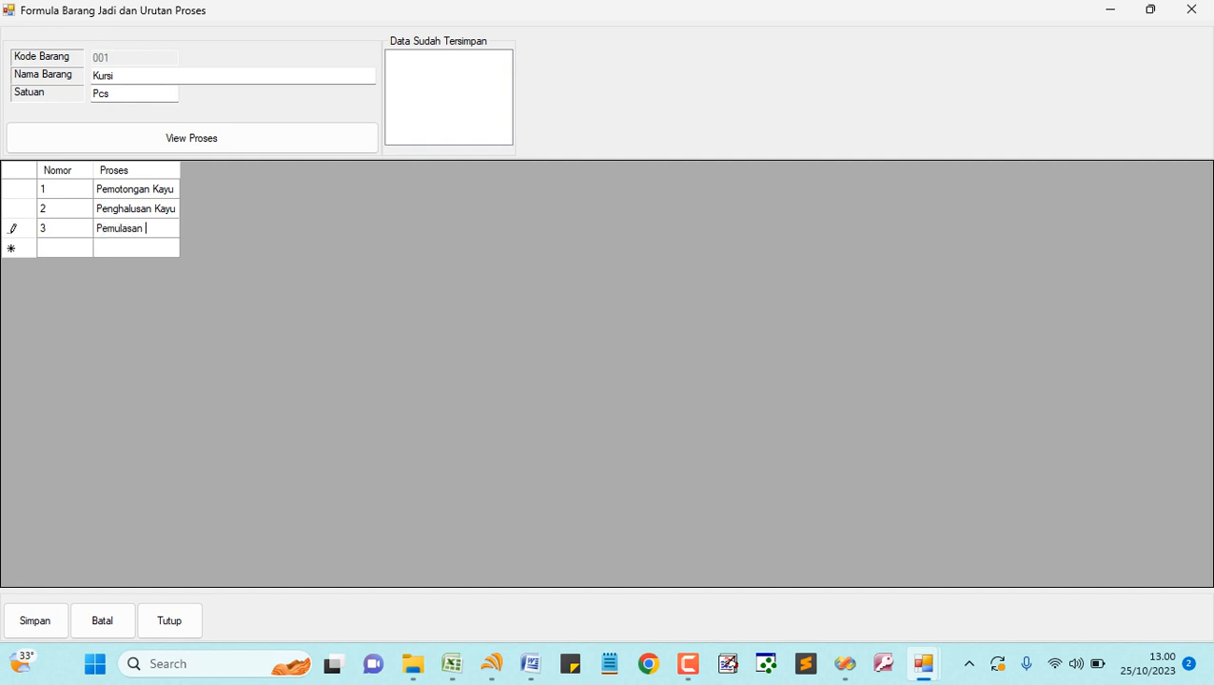
{"action": "key", "text": "Return"}
{"action": "key", "text": "Left"}
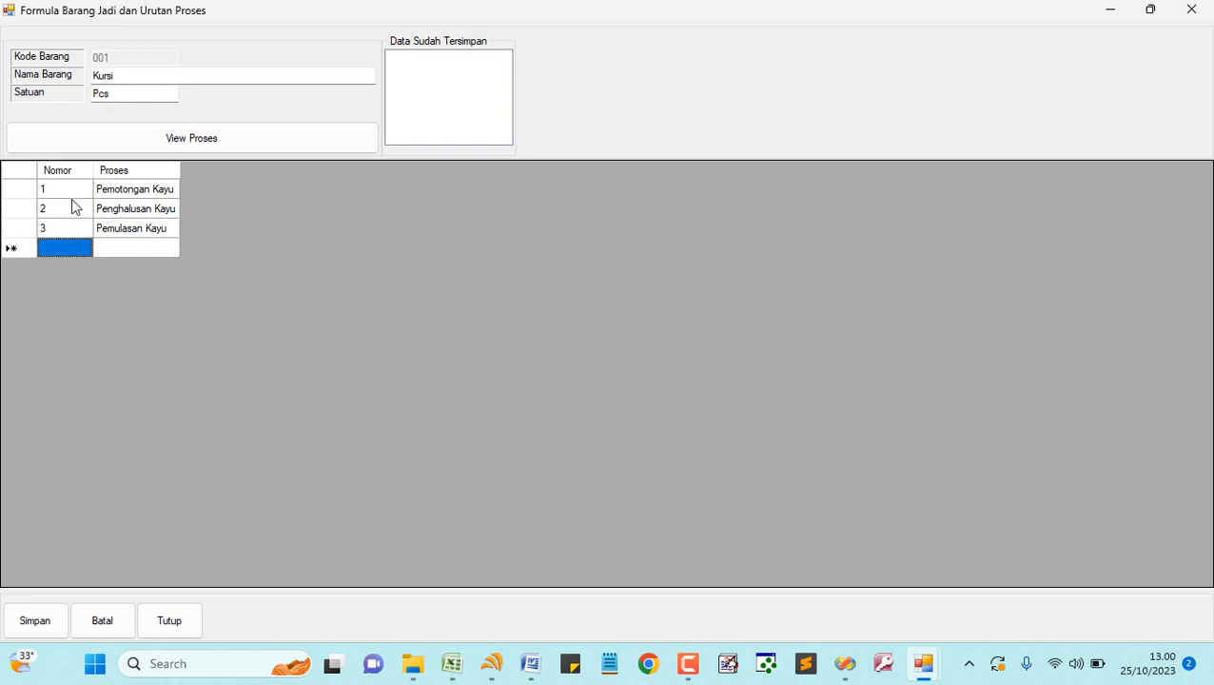
{"action": "type", "text": "4"}
{"action": "key", "text": "Right"}
{"action": "type", "text": "Pelubangan Ka"}
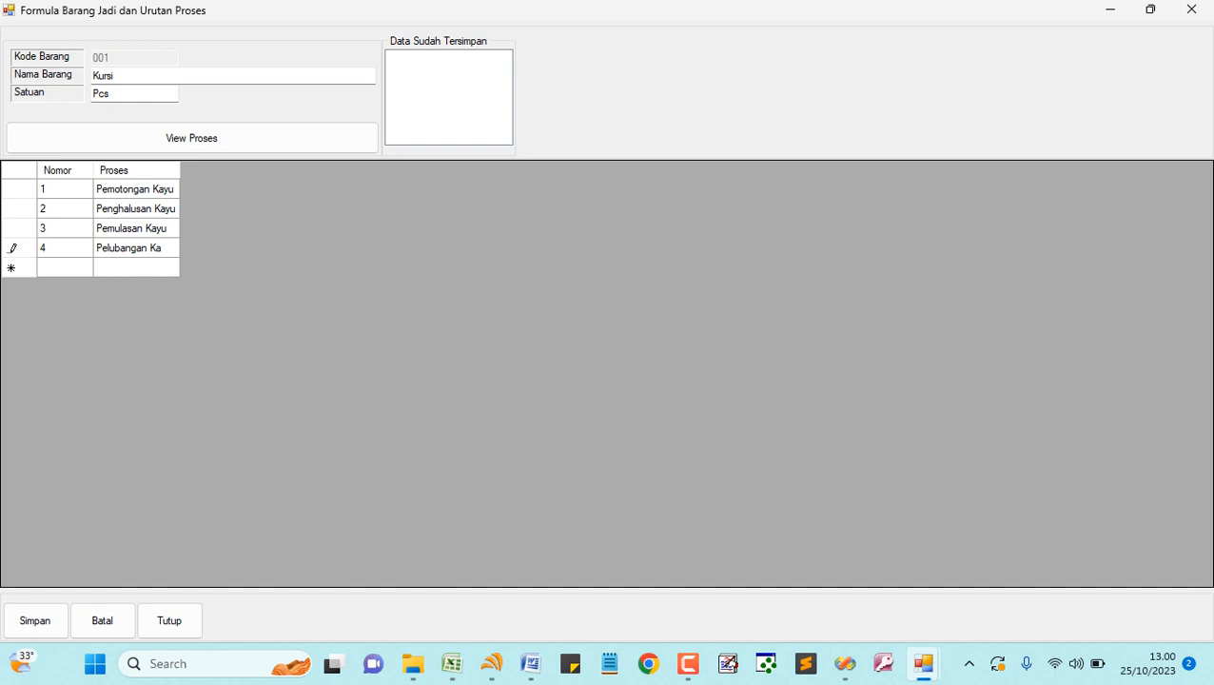
{"action": "type", "text": "yu"}
{"action": "key", "text": "Return"}
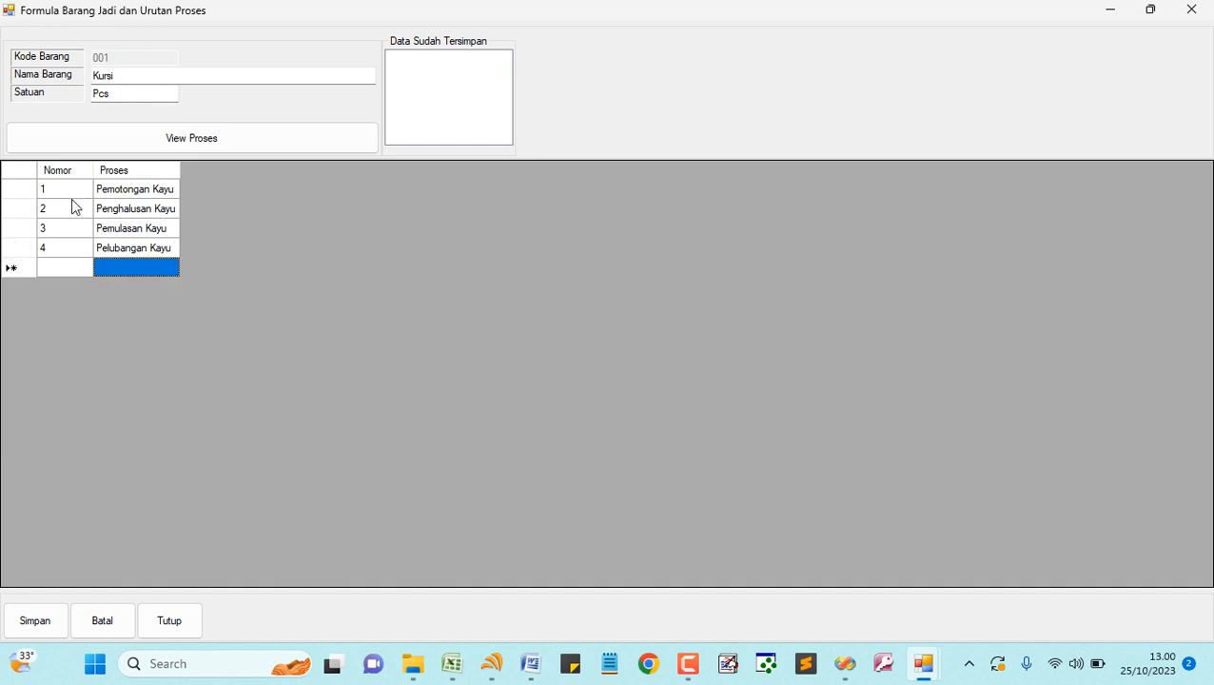
{"action": "key", "text": "Left"}
{"action": "type", "text": "5"}
{"action": "key", "text": "Tab"}
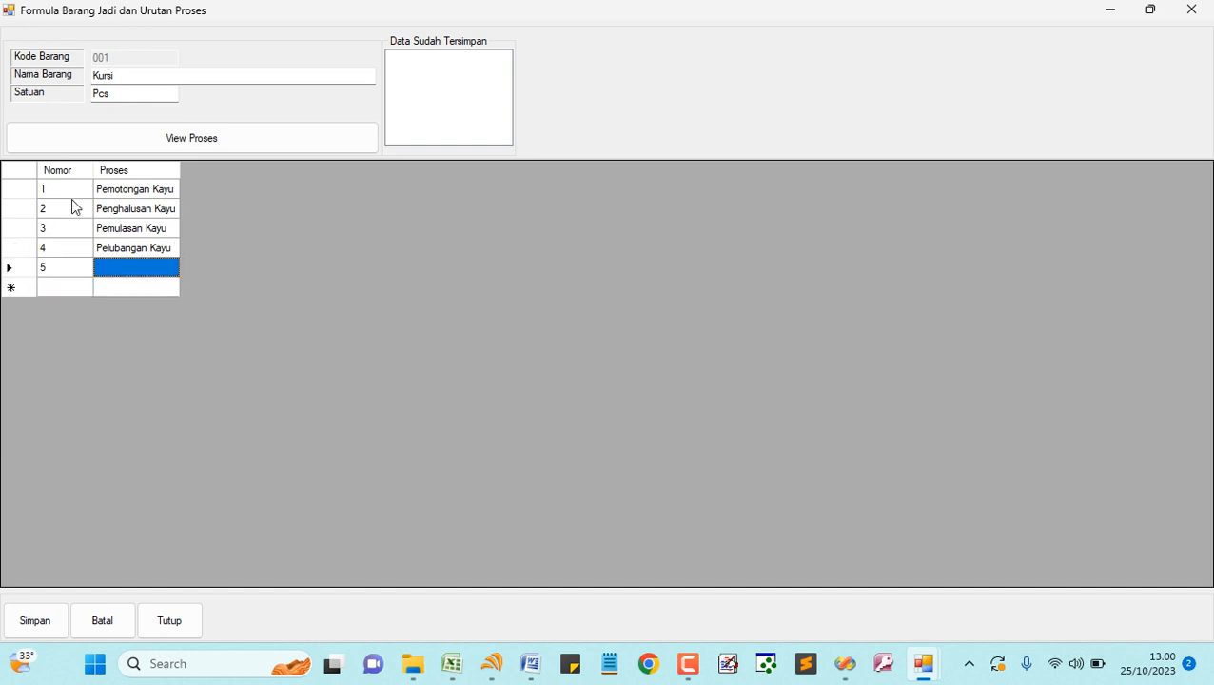
{"action": "type", "text": "Perakitan"}
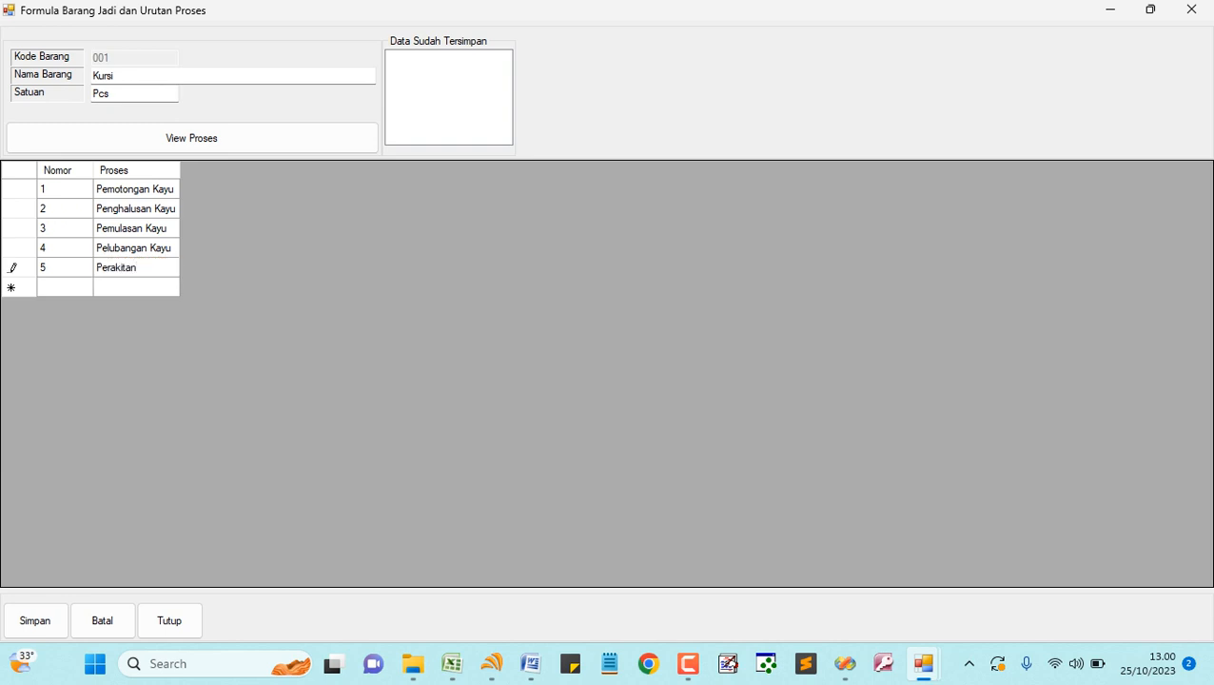
{"action": "type", "text": " Kayu"}
{"action": "key", "text": "Return"}
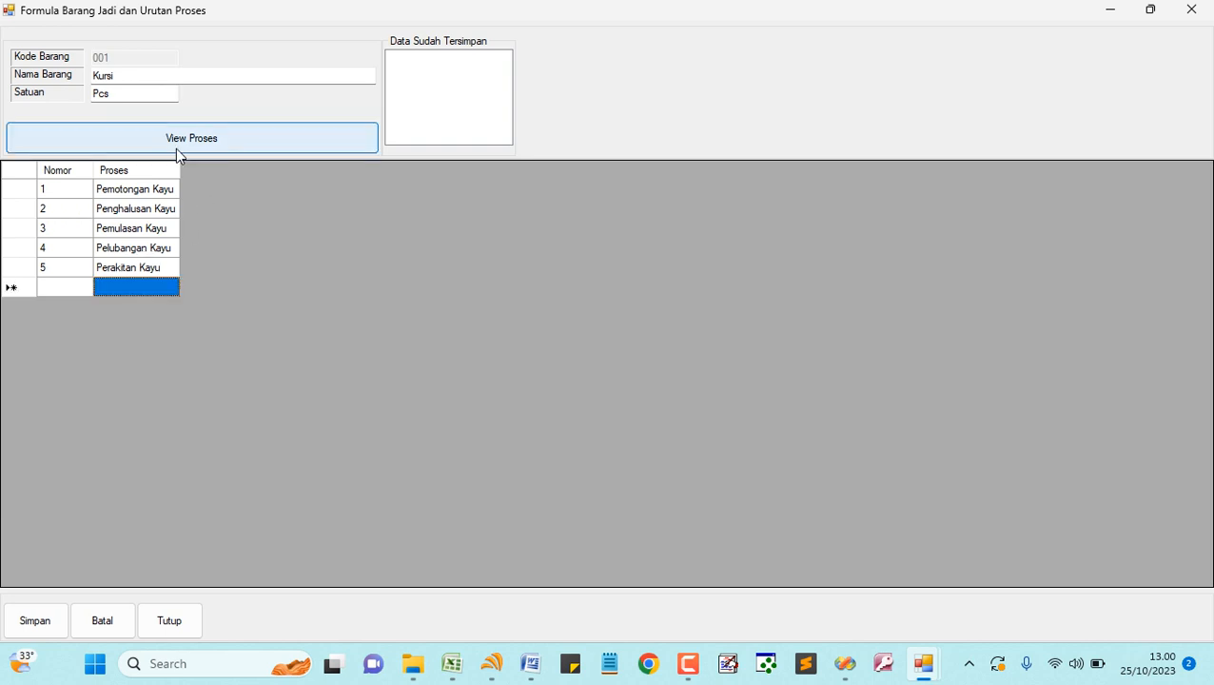
{"action": "left_click", "coordinate": [38, 632]}
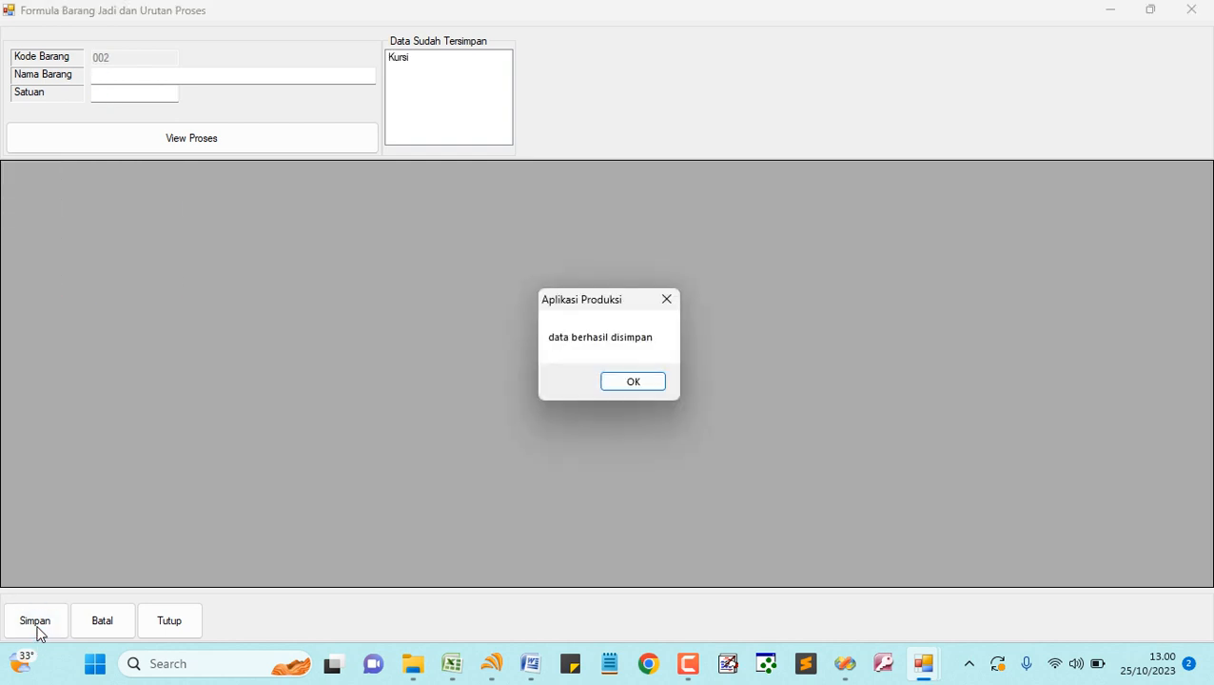
- Acknowledge the save, check the saved Kursi steps, and clear the form
{"action": "left_click", "coordinate": [636, 383]}
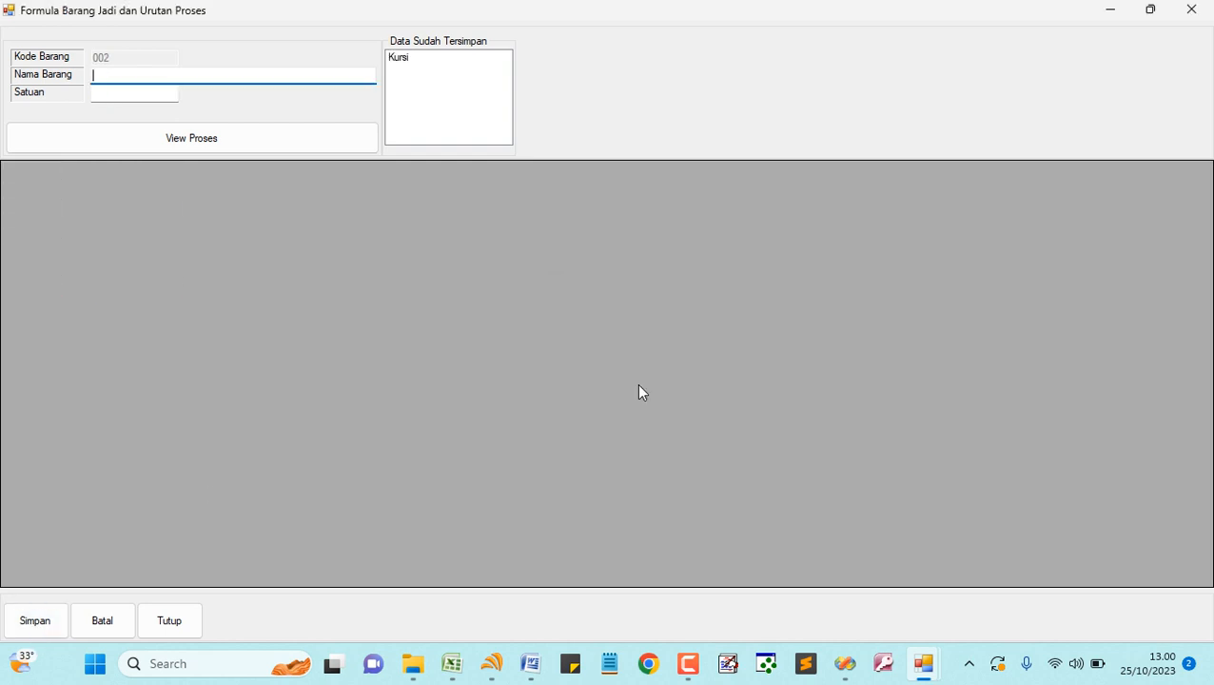
{"action": "left_click", "coordinate": [404, 59]}
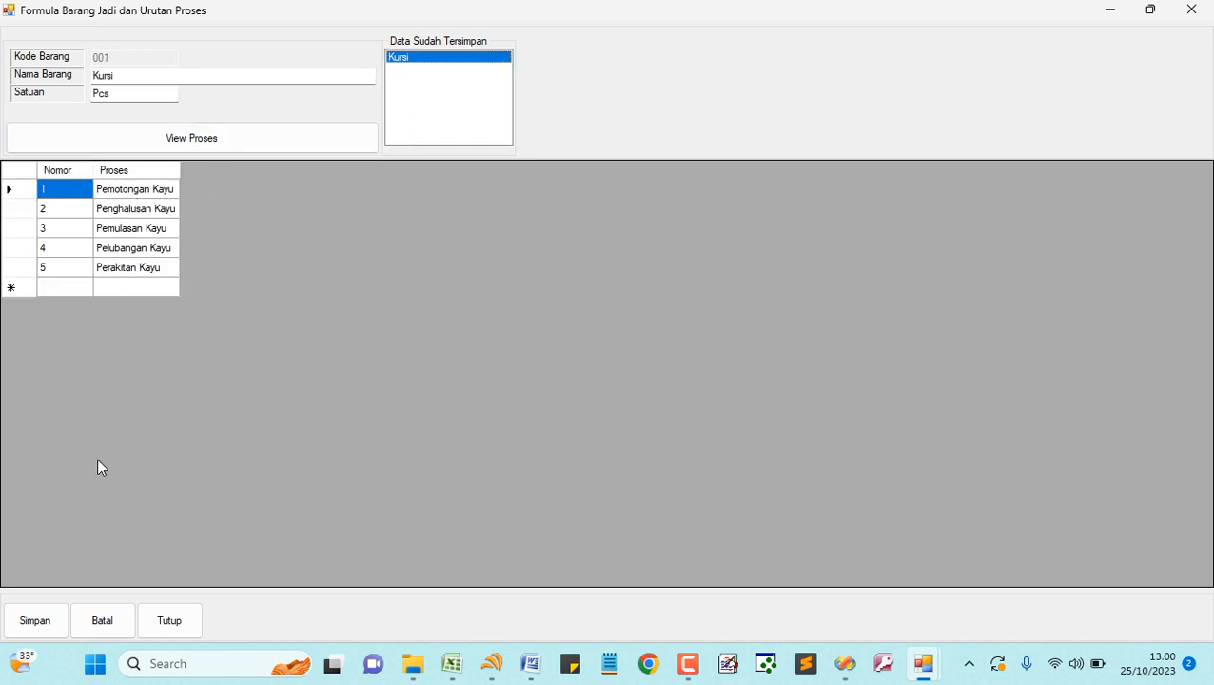
{"action": "left_click", "coordinate": [106, 624]}
- Enter new product Lemari with unit Pcs and show its empty process list
{"action": "left_click", "coordinate": [173, 76]}
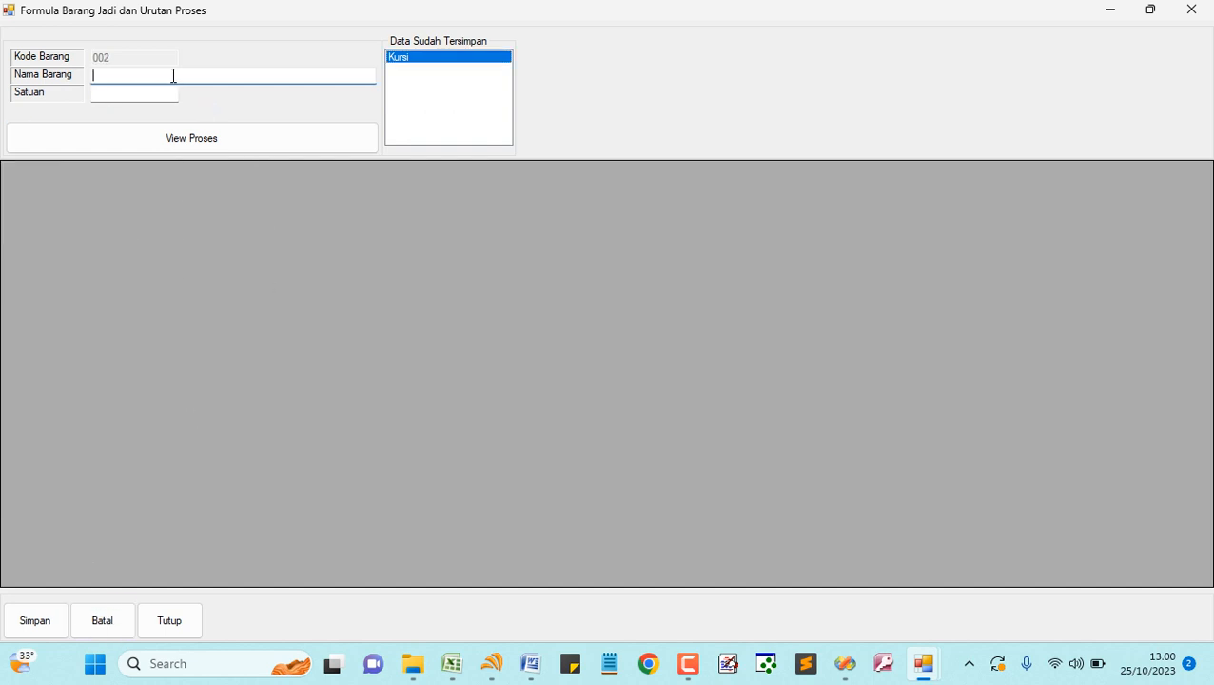
{"action": "type", "text": "Lemari"}
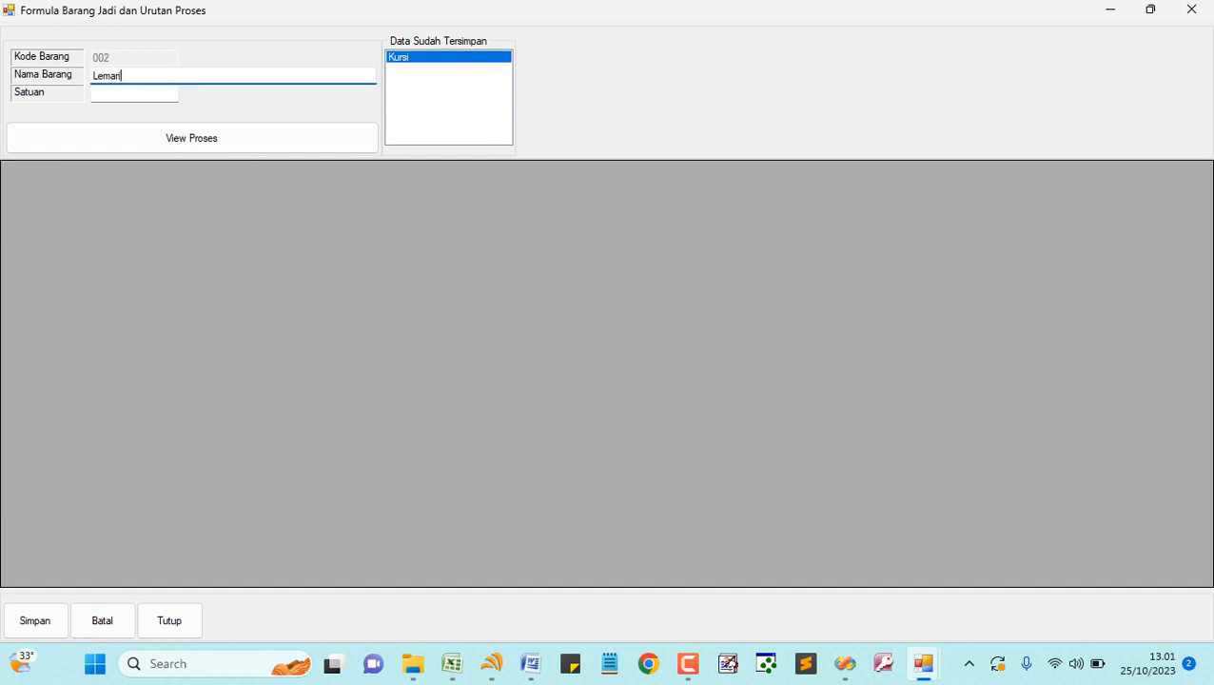
{"action": "key", "text": "Tab"}
{"action": "type", "text": "Pcs"}
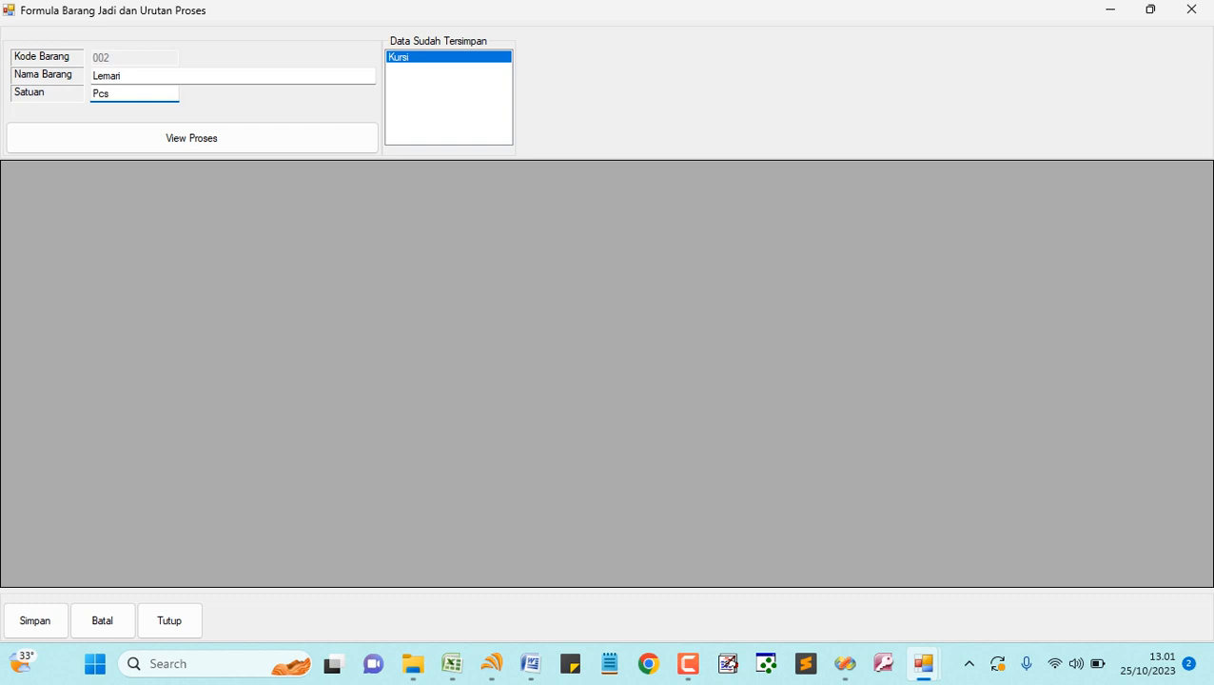
{"action": "key", "text": "Tab"}
{"action": "left_click", "coordinate": [197, 144]}
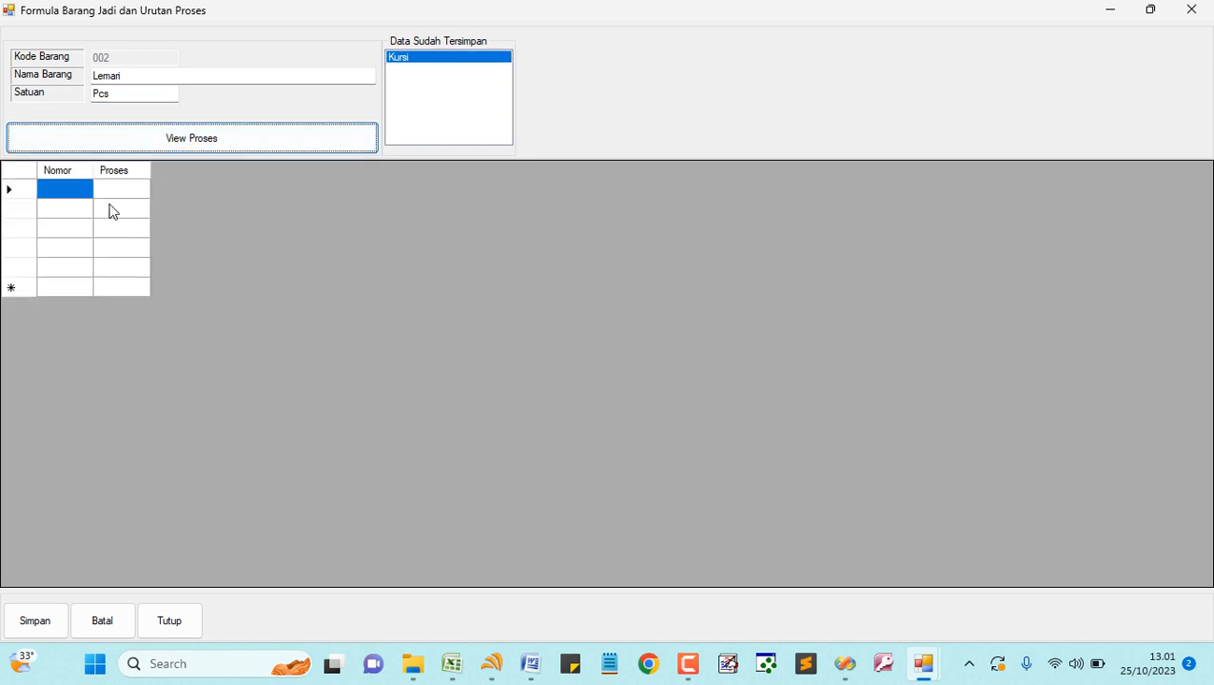
- Enter Lemari steps 1 Pemotongan Papan and 2 Pemotongan Kayu
{"action": "left_click", "coordinate": [70, 192]}
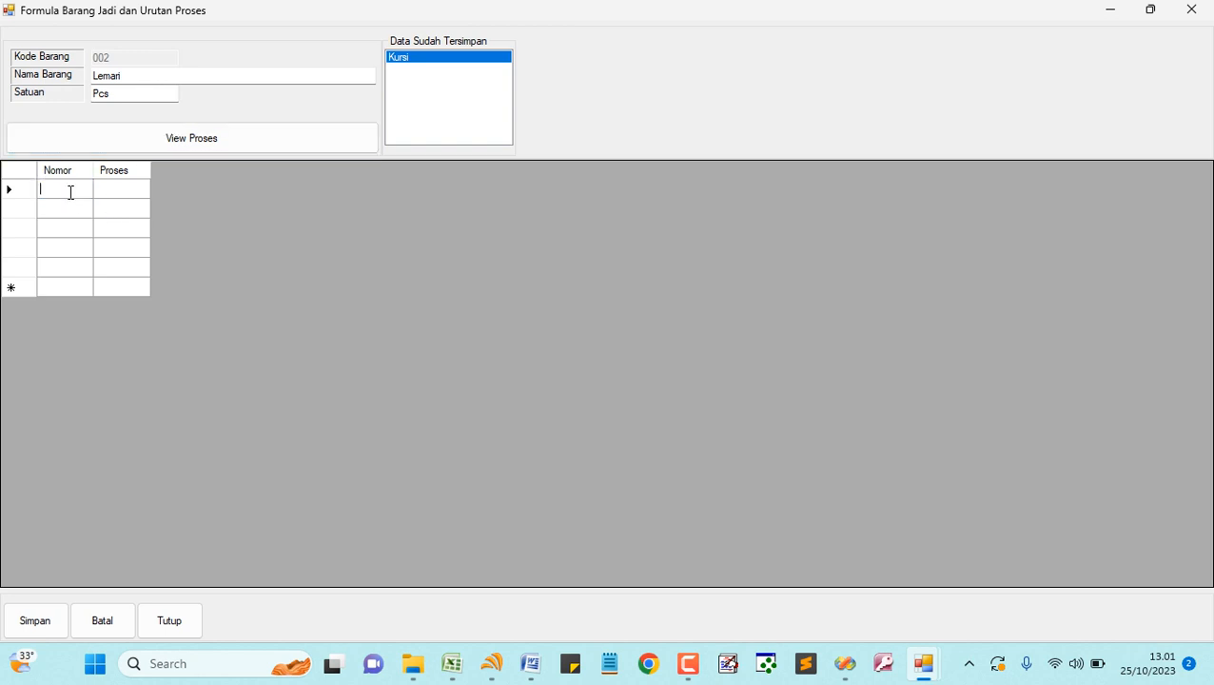
{"action": "type", "text": "1"}
{"action": "key", "text": "Tab"}
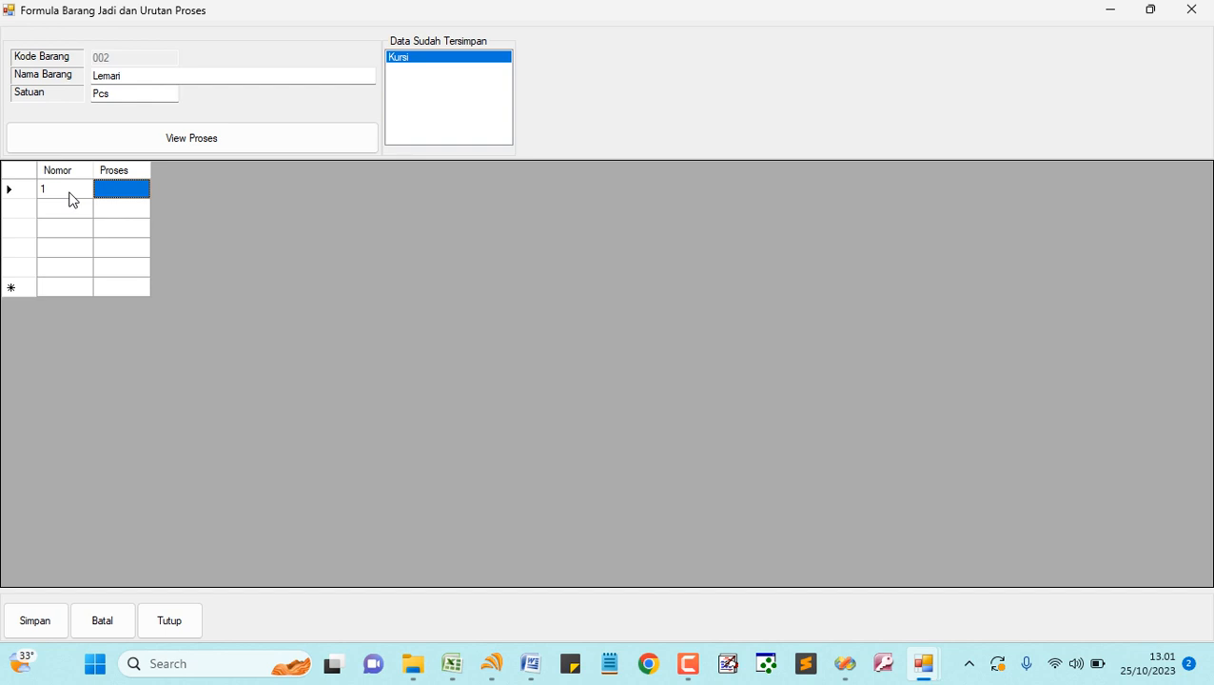
{"action": "type", "text": "penyiapan"}
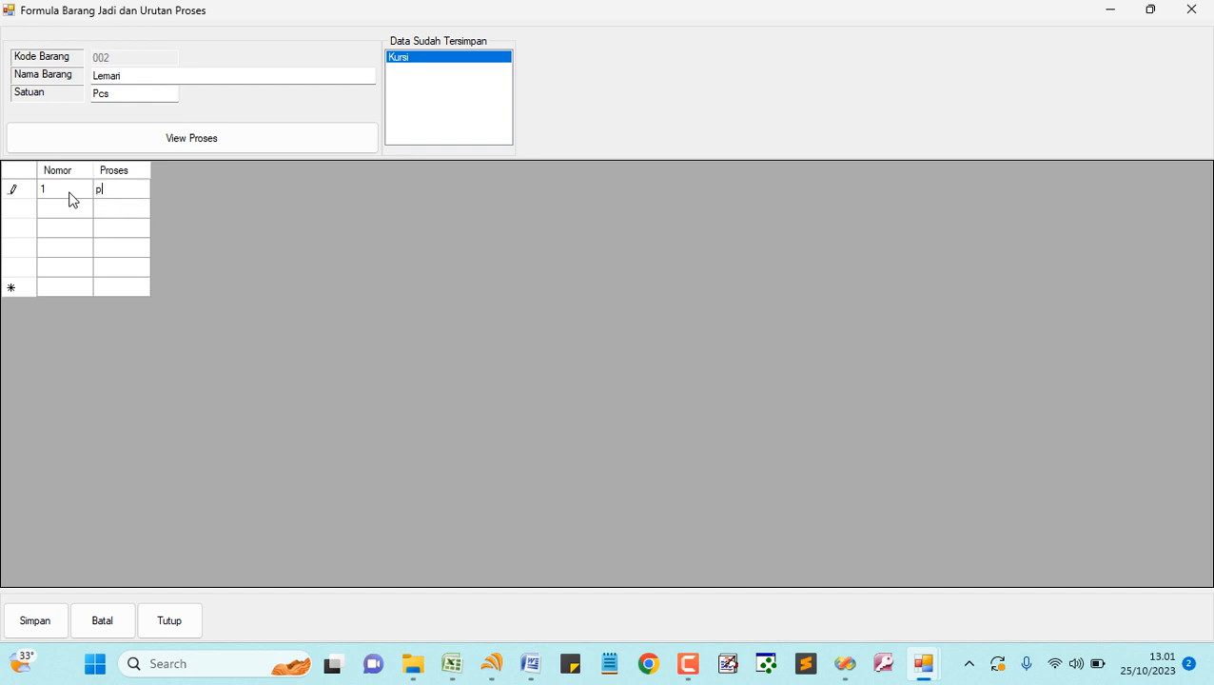
{"action": "key", "text": "BackSpace"}
{"action": "key", "text": "BackSpace"}
{"action": "key", "text": "BackSpace"}
{"action": "key", "text": "BackSpace"}
{"action": "key", "text": "BackSpace"}
{"action": "key", "text": "BackSpace"}
{"action": "key", "text": "BackSpace"}
{"action": "key", "text": "BackSpace"}
{"action": "key", "text": "BackSpace"}
{"action": "type", "text": "Pemotongan Papan"}
{"action": "key", "text": "Return"}
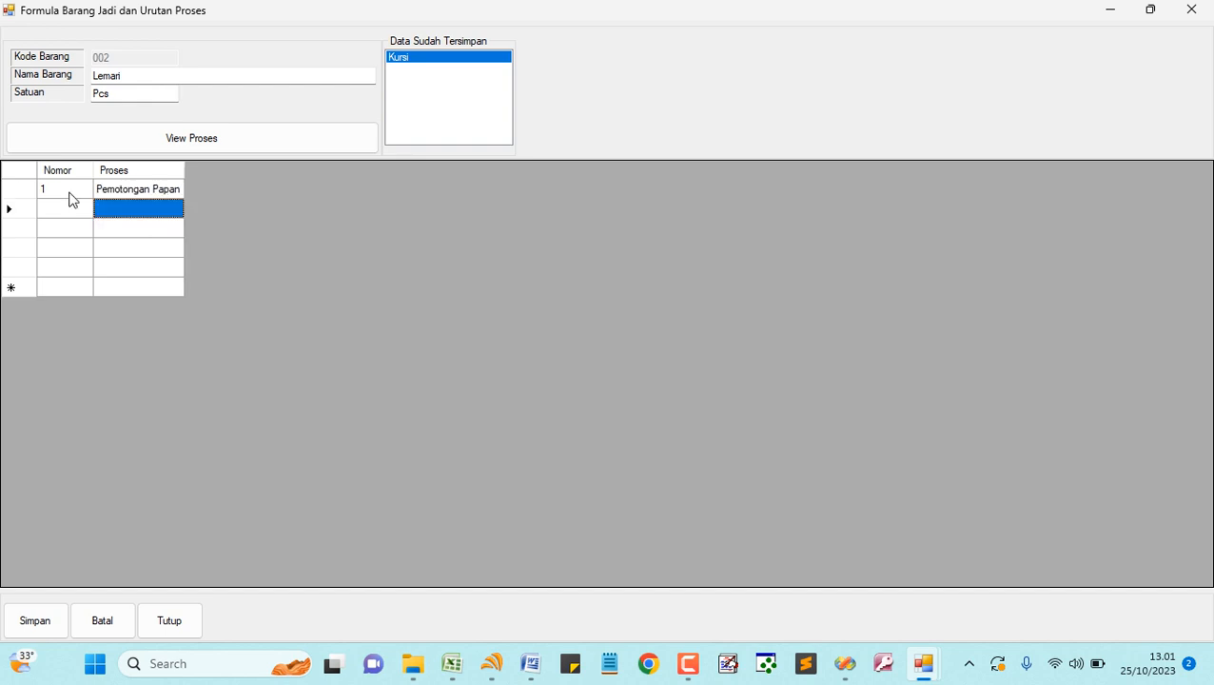
{"action": "key", "text": "Left"}
{"action": "type", "text": "2"}
{"action": "key", "text": "Tab"}
{"action": "type", "text": "Pem"}
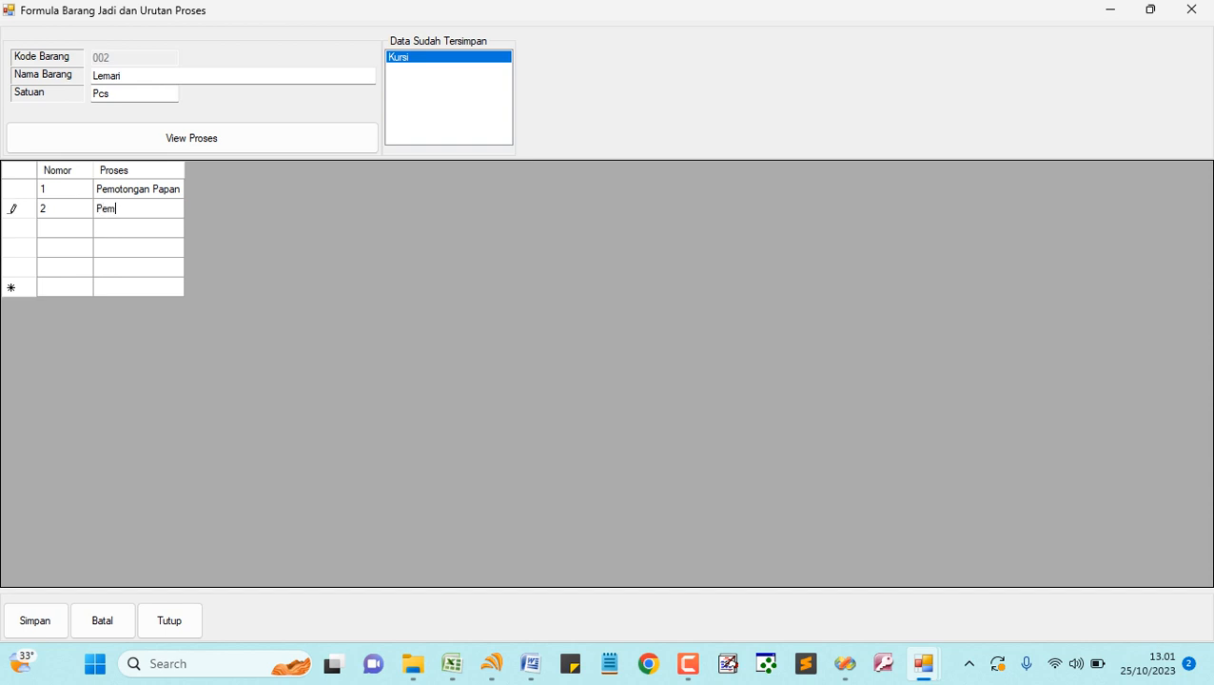
{"action": "type", "text": "otongan Kayu"}
{"action": "key", "text": "Return"}
- Add steps 3 Pembuatan Laci and 4 Pembuatan kaki-kaki
{"action": "key", "text": "Left"}
{"action": "type", "text": "3"}
{"action": "key", "text": "Tab"}
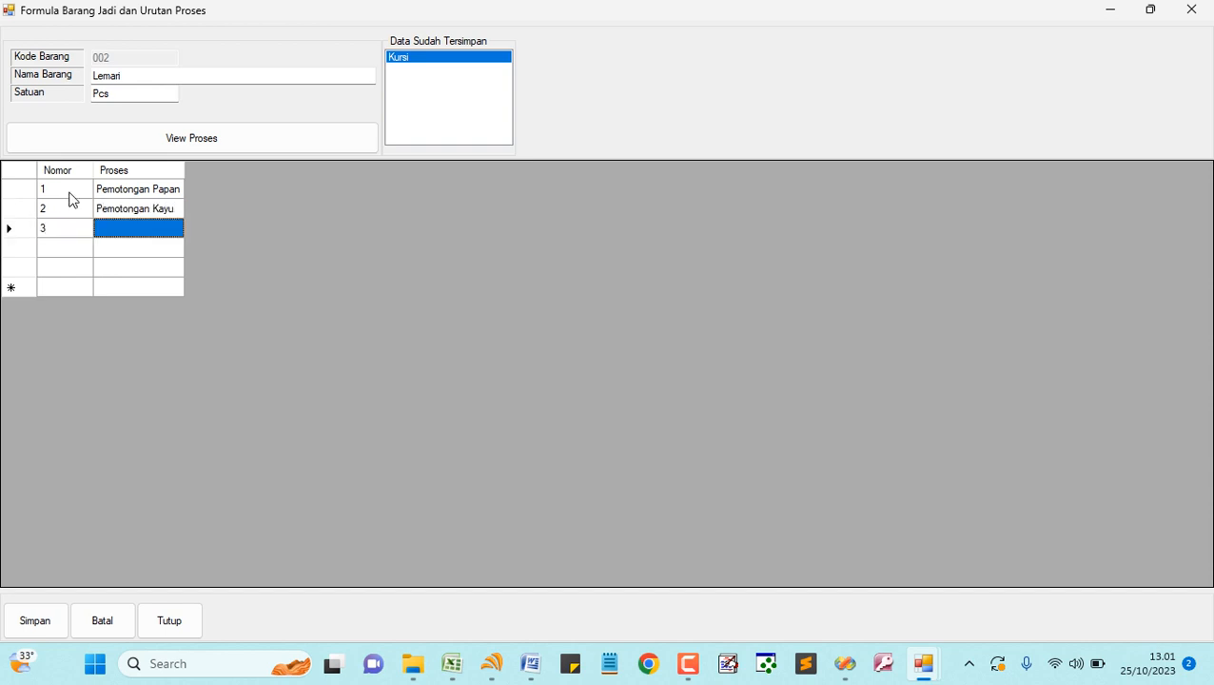
{"action": "type", "text": "Pembuatan Laci"}
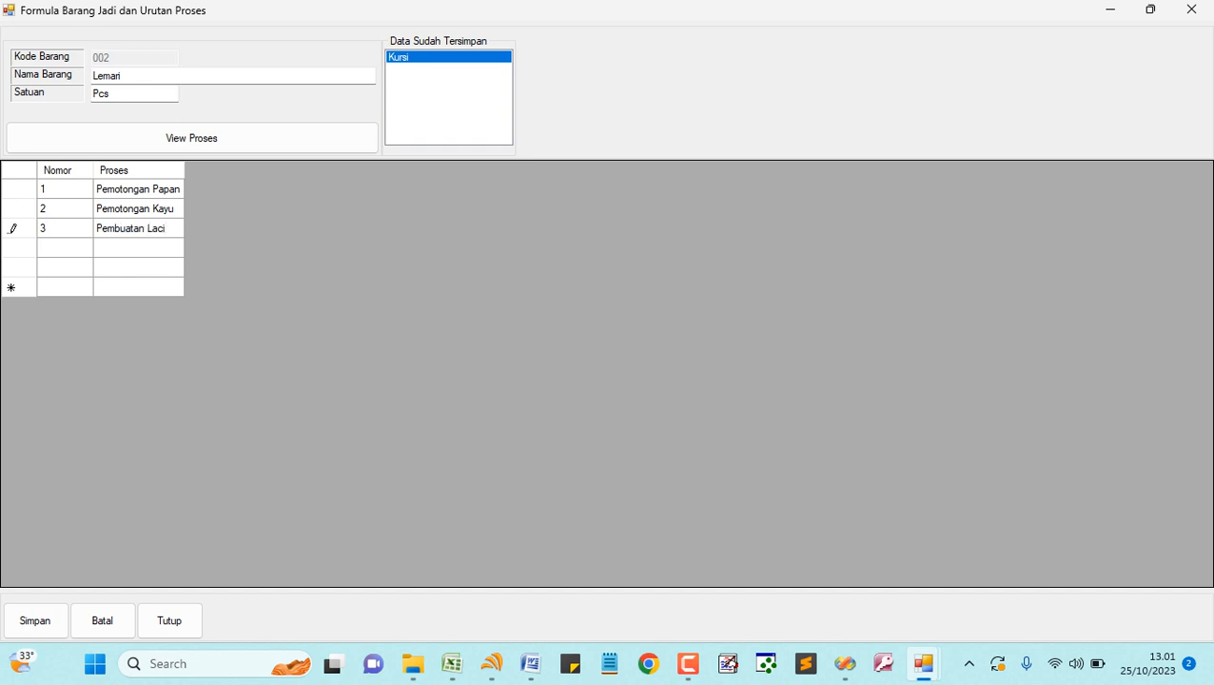
{"action": "key", "text": "Return"}
{"action": "key", "text": "Left"}
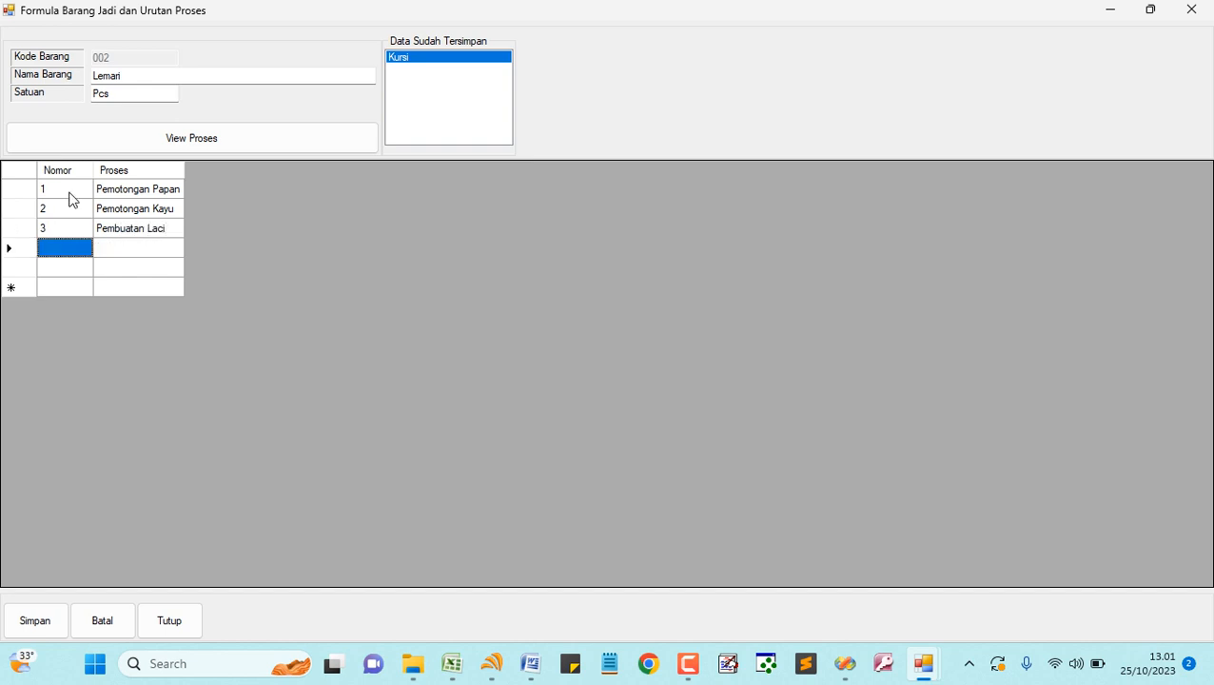
{"action": "type", "text": "4"}
{"action": "key", "text": "Tab"}
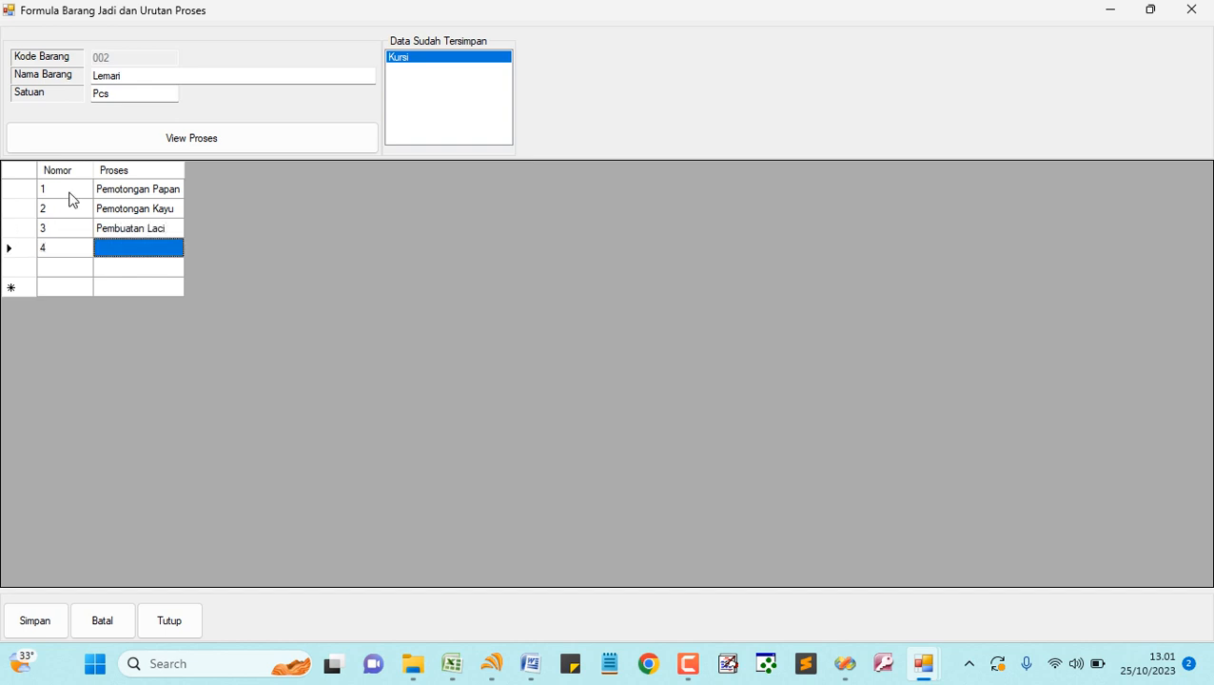
{"action": "type", "text": "Pemb"}
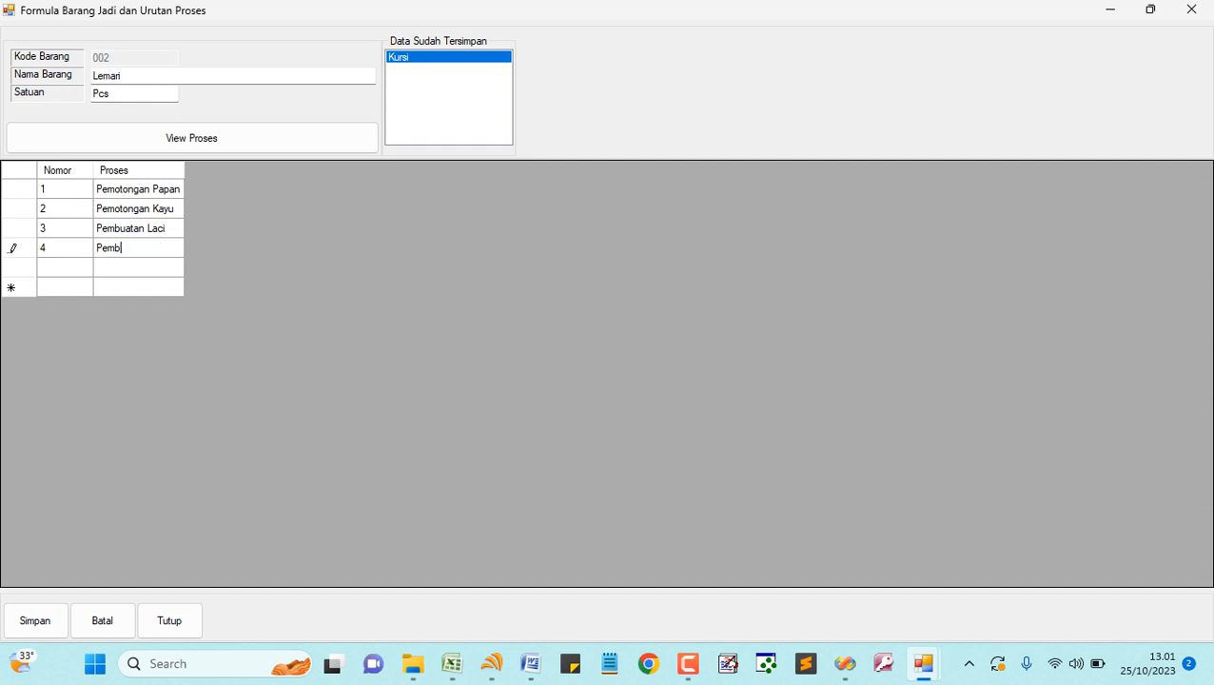
{"action": "type", "text": "uatan kaki-kaki"}
{"action": "key", "text": "Return"}
- Add steps 5 Pembuatan hiasan and 6 Pembuatan daun pintu, then save Lemari
{"action": "key", "text": "Left"}
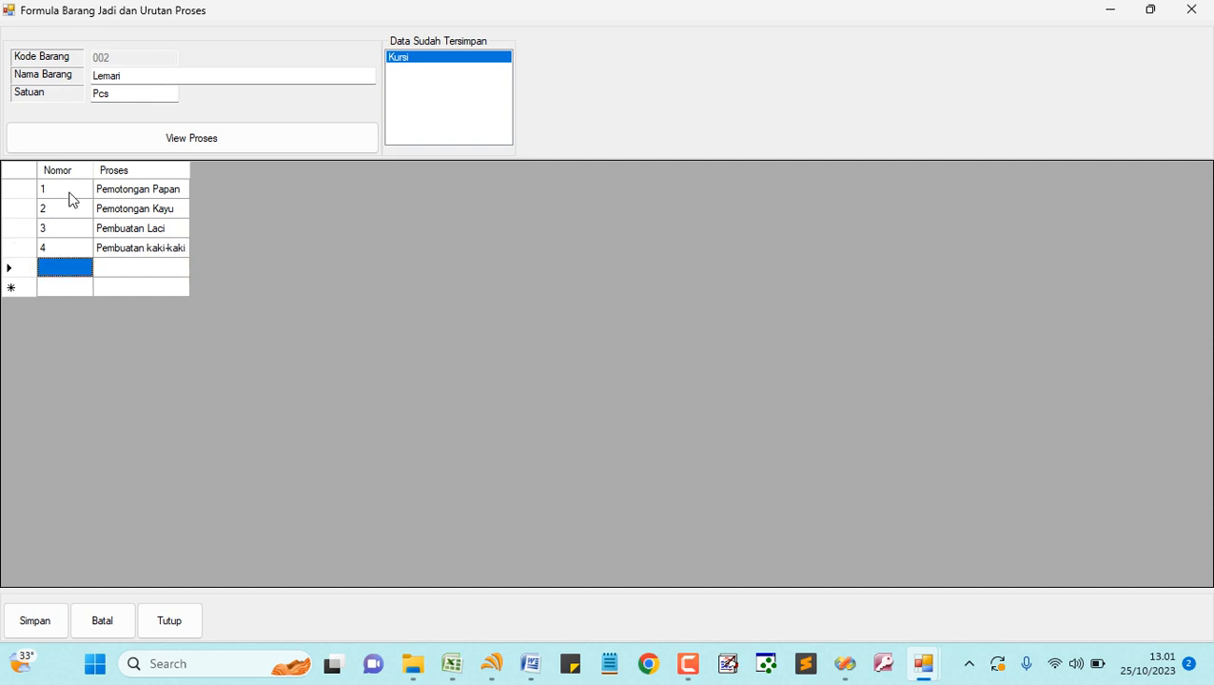
{"action": "type", "text": "5"}
{"action": "key", "text": "Tab"}
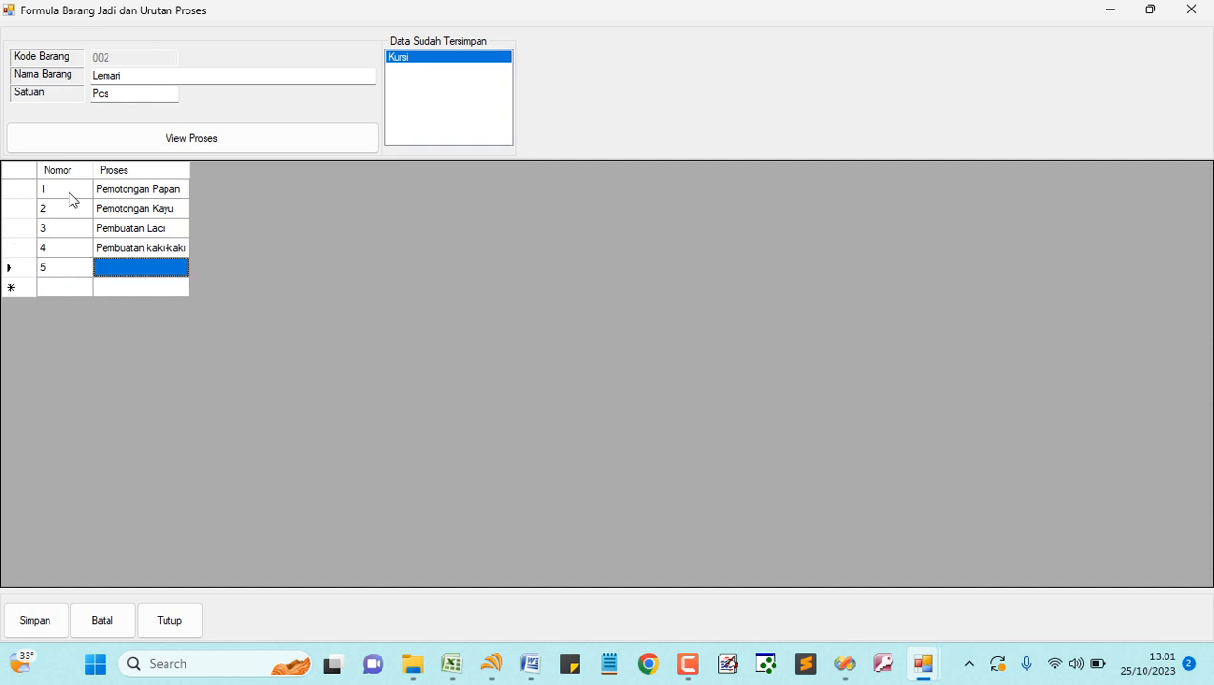
{"action": "type", "text": "Pembuatan "}
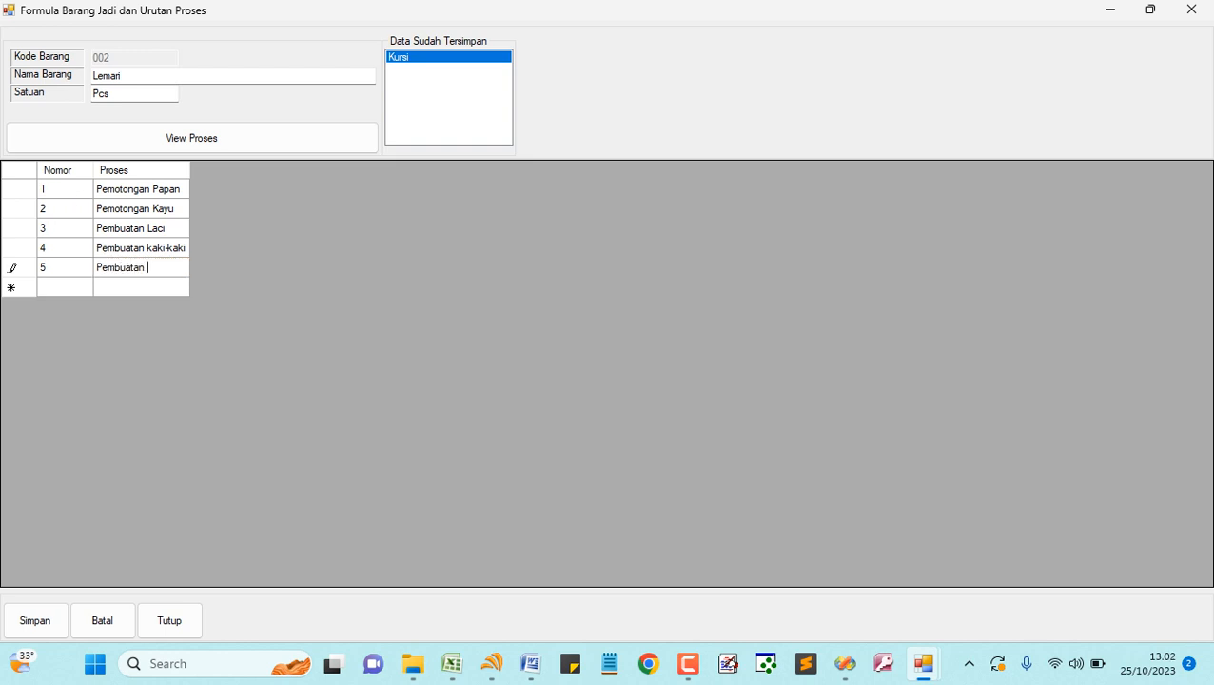
{"action": "type", "text": "hiasan"}
{"action": "key", "text": "Return"}
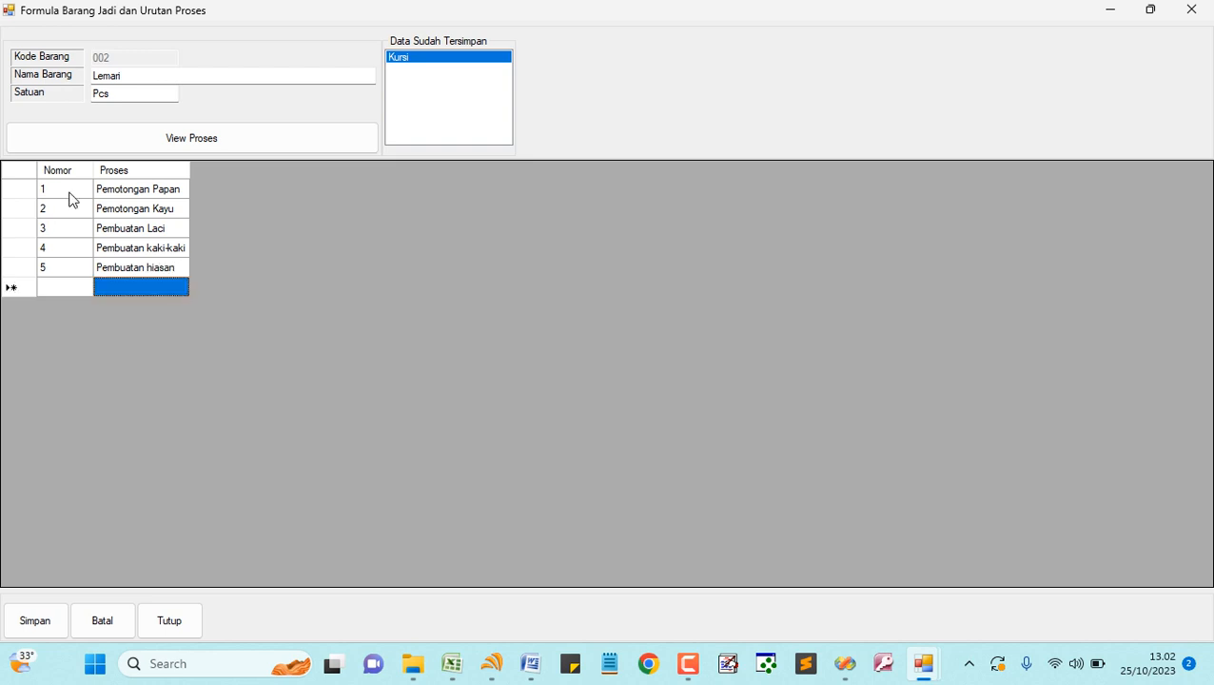
{"action": "type", "text": "Pe"}
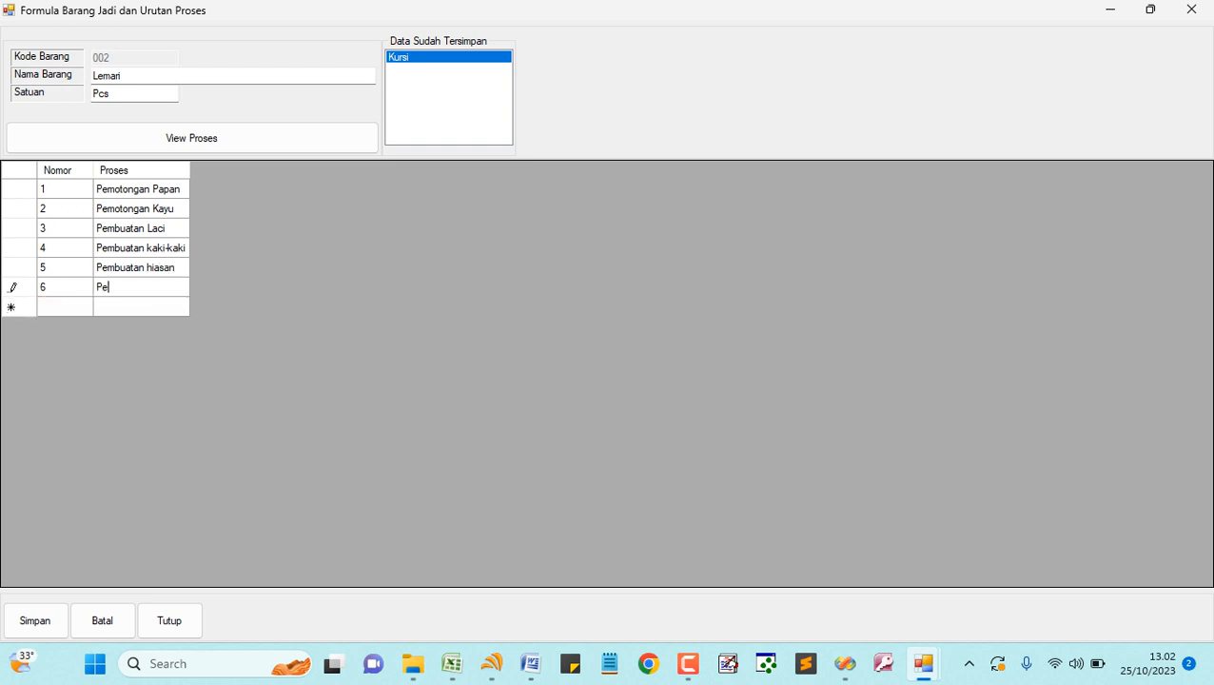
{"action": "type", "text": "mbuatan daun pintu"}
{"action": "key", "text": "Return"}
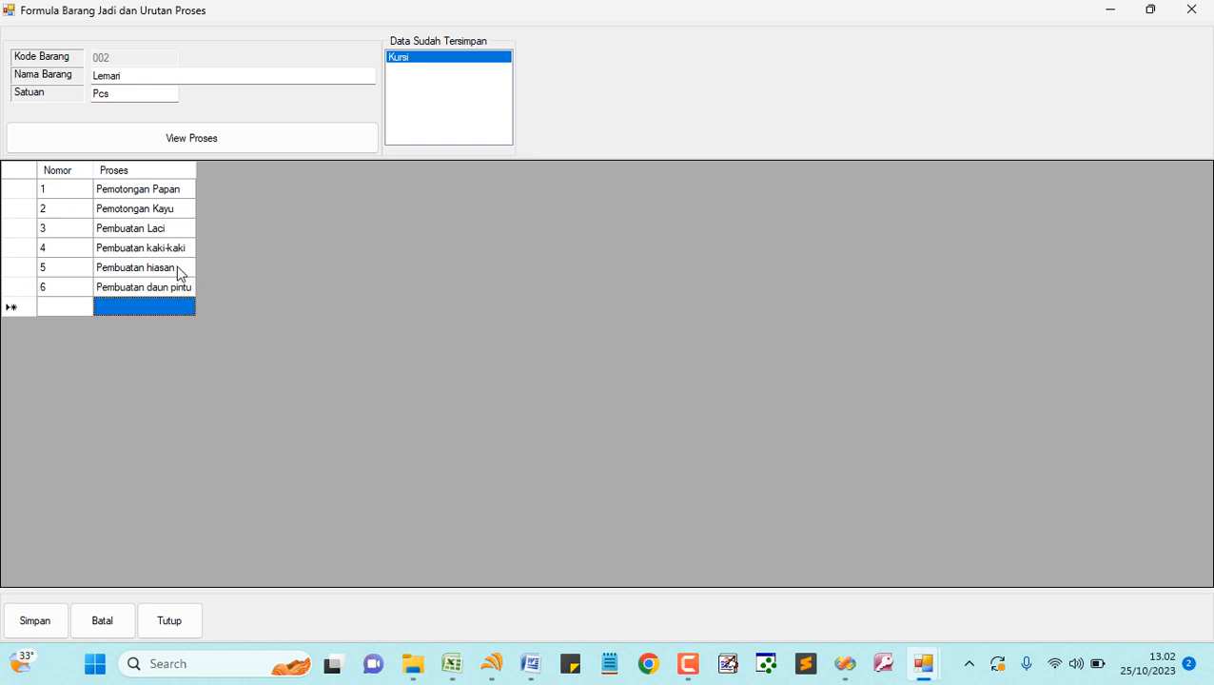
{"action": "left_click", "coordinate": [44, 622]}
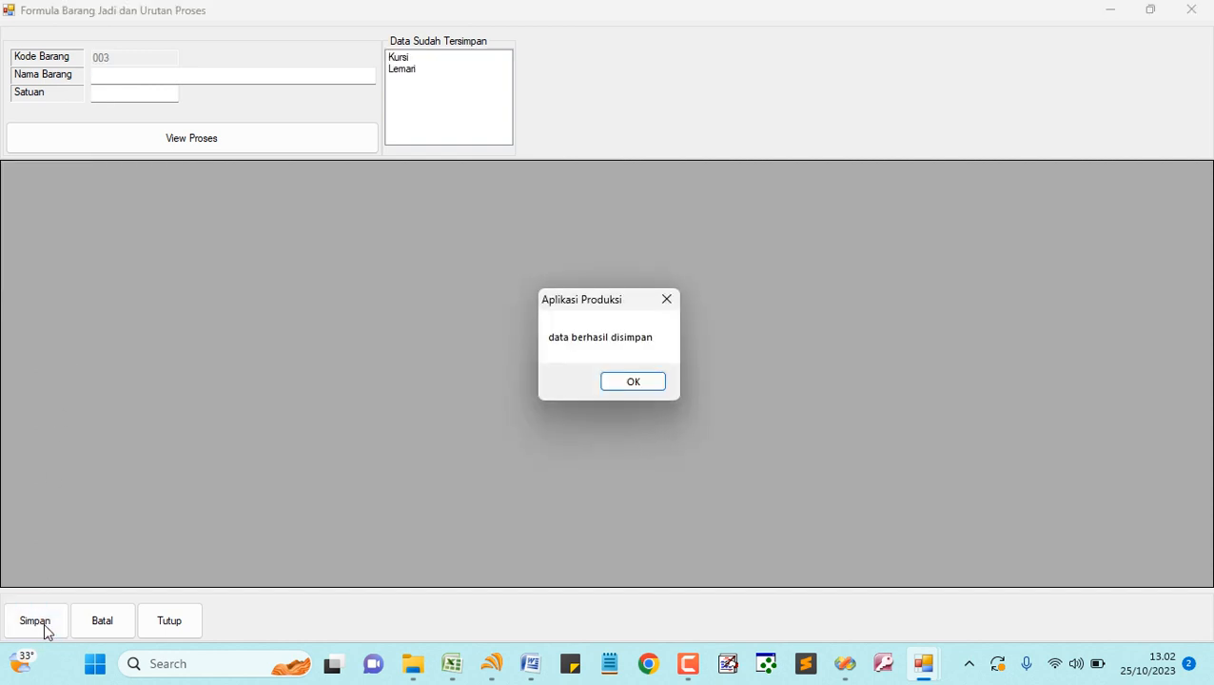
- Recheck the saved Lemari and Kursi process lists, then clear and close the formula form
{"action": "left_click", "coordinate": [617, 383]}
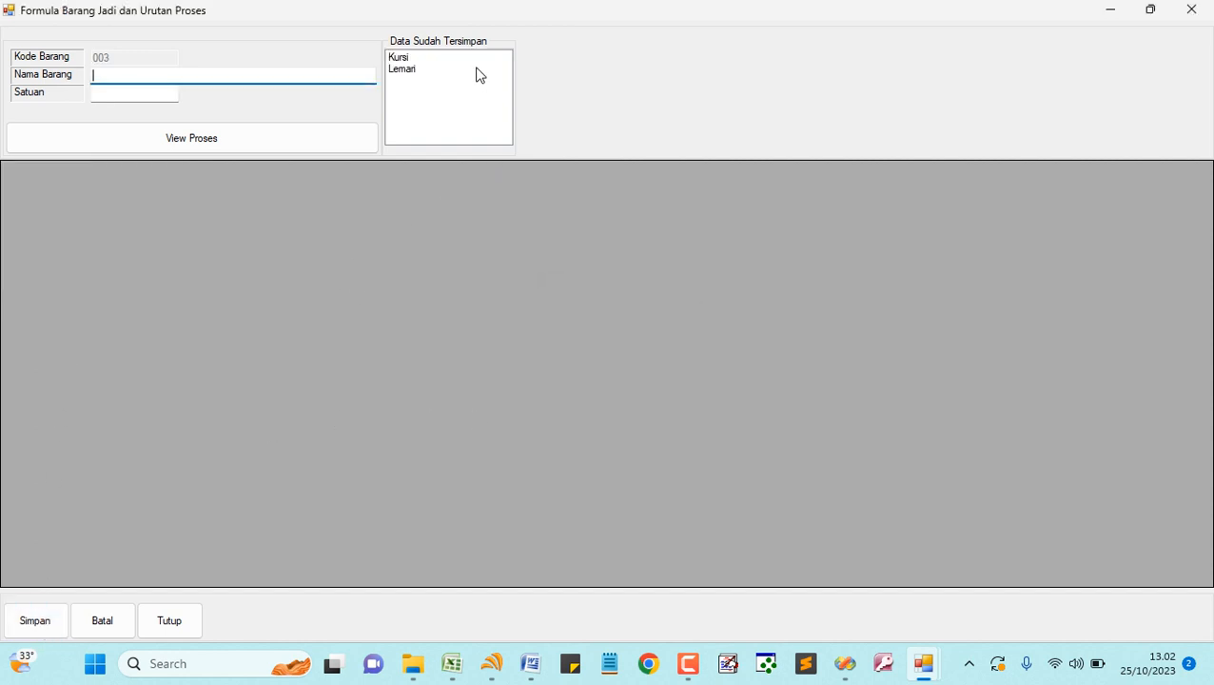
{"action": "left_click", "coordinate": [423, 69]}
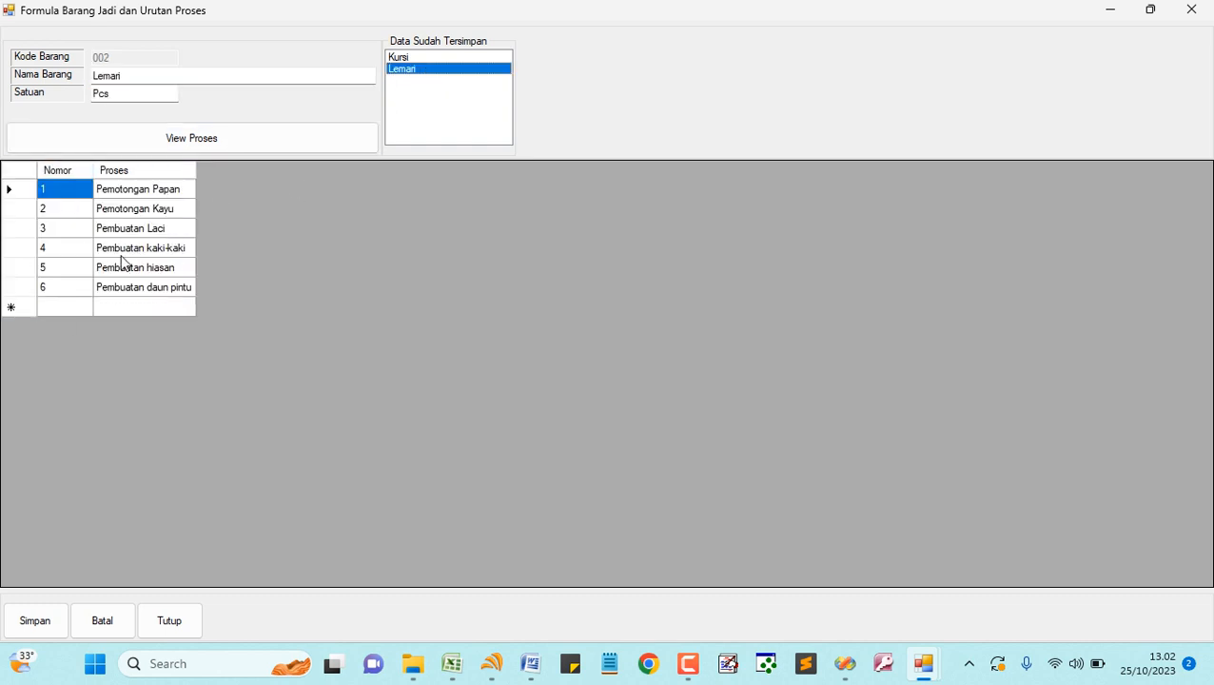
{"action": "left_click", "coordinate": [401, 58]}
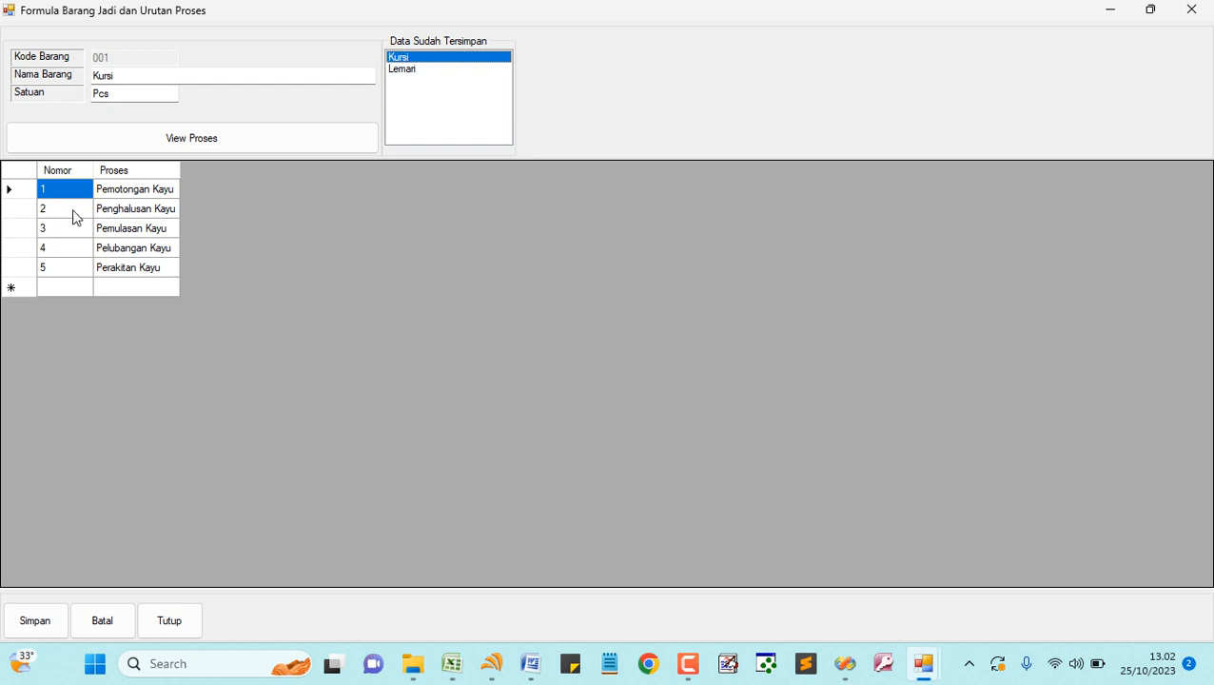
{"action": "left_click", "coordinate": [103, 624]}
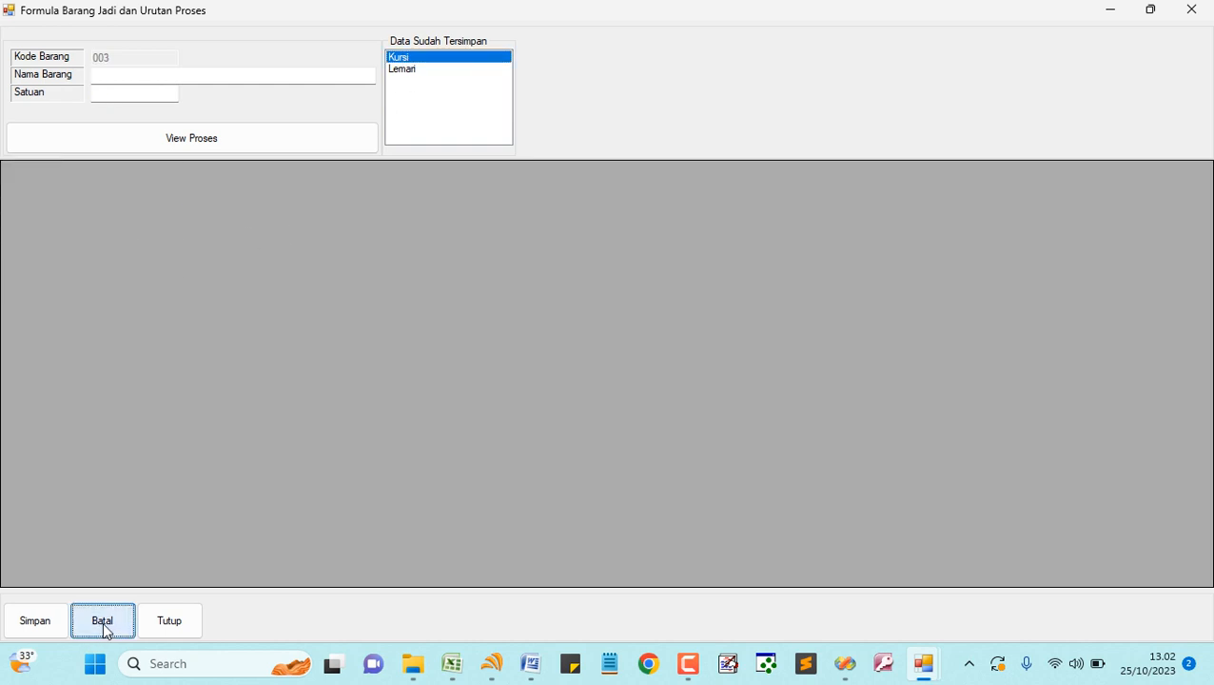
{"action": "left_click", "coordinate": [181, 622]}
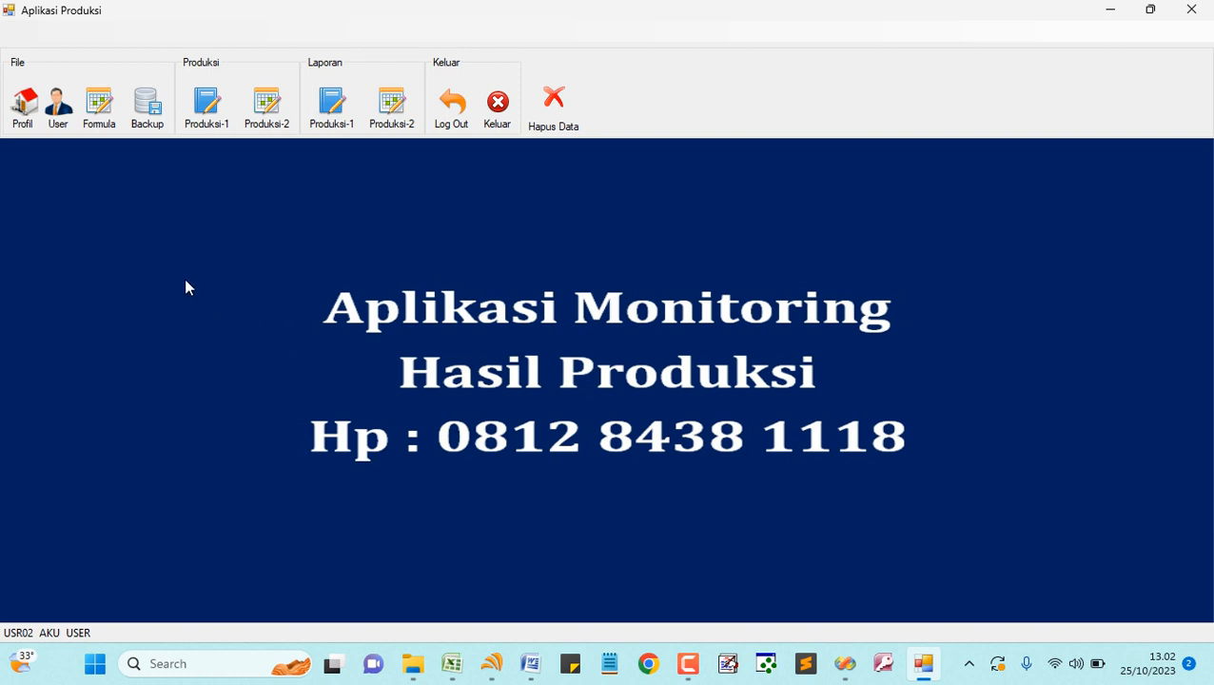
- Start production entry 000001 for Kursi, dated 25/10/2023, with process Pemotongan Kayu
{"action": "left_click", "coordinate": [206, 105]}
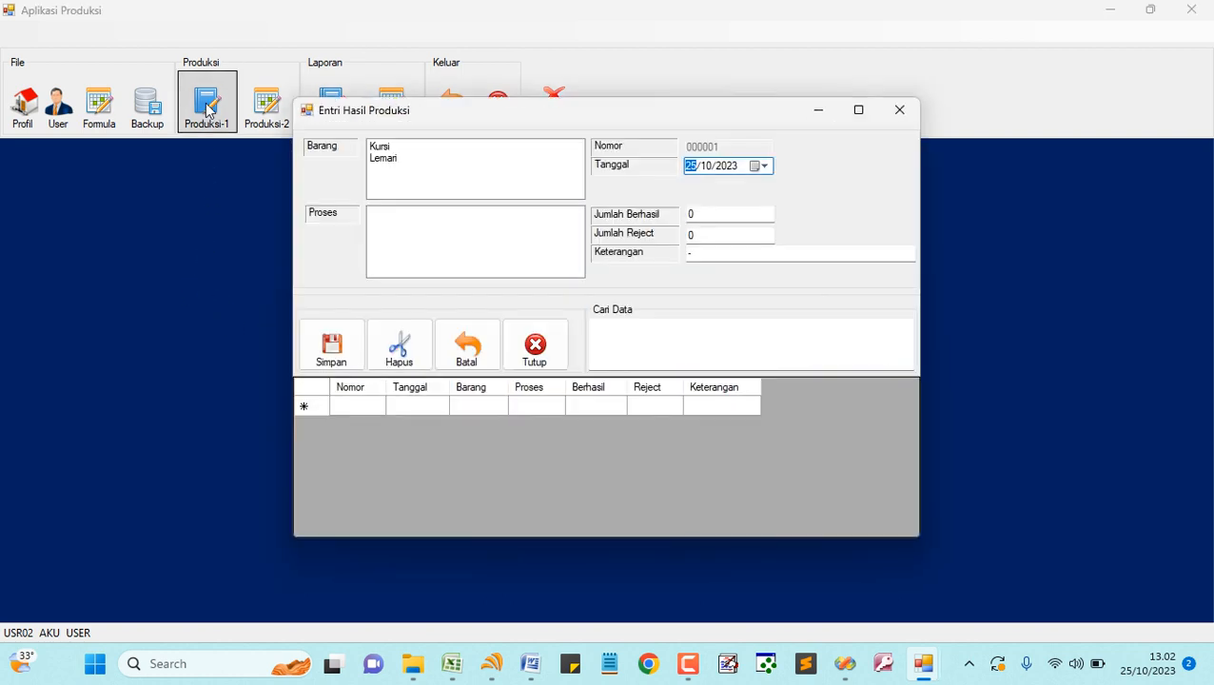
{"action": "left_click", "coordinate": [389, 149]}
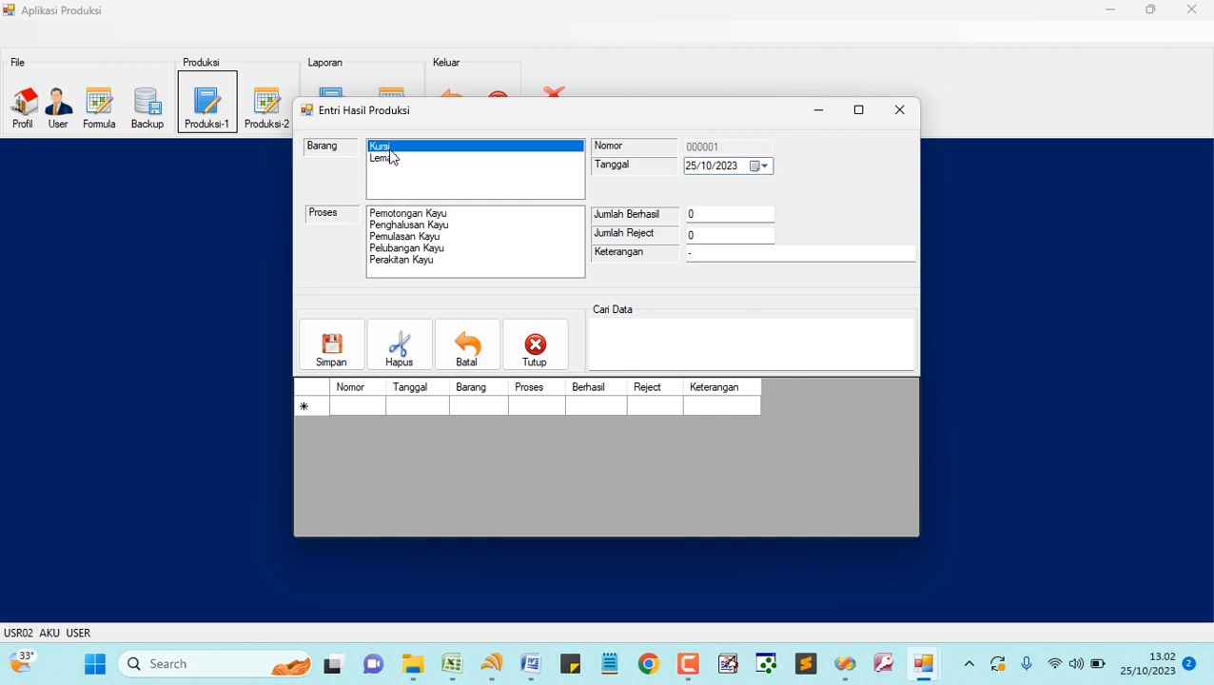
{"action": "left_click", "coordinate": [769, 168]}
{"action": "left_click", "coordinate": [769, 169]}
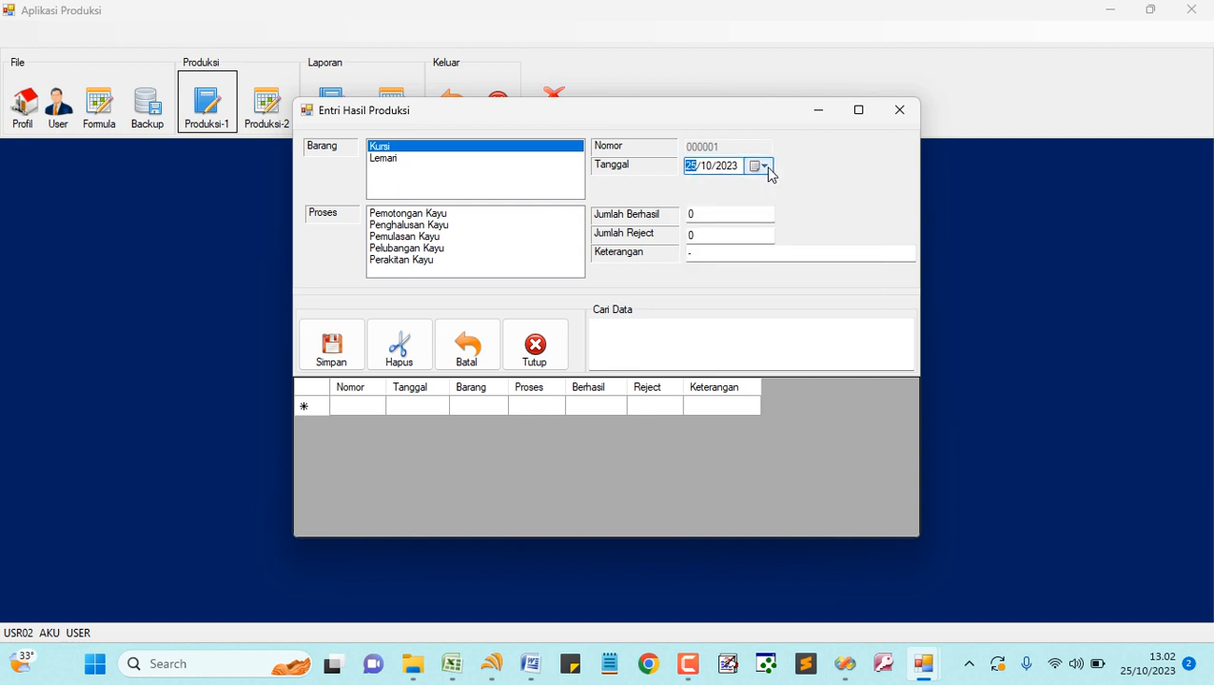
{"action": "left_click", "coordinate": [436, 213]}
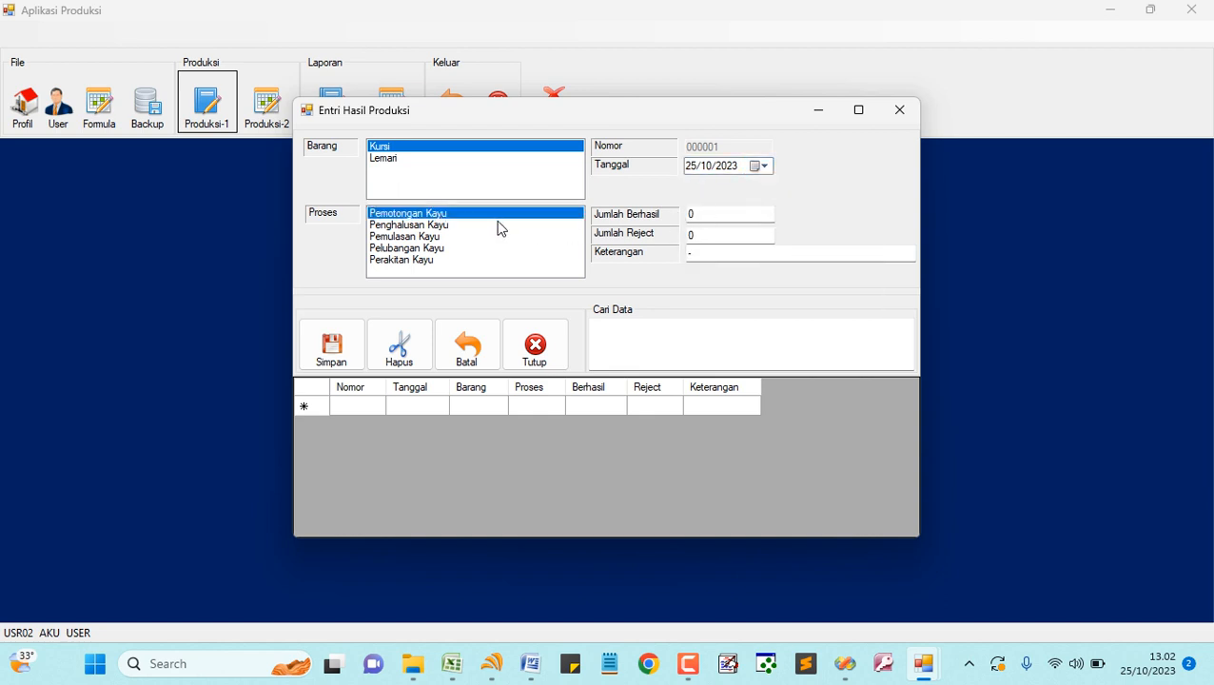
- Record 5 successful Kursi pieces for Pemotongan Kayu and save the result
{"action": "double_click", "coordinate": [720, 214]}
{"action": "type", "text": "5"}
{"action": "double_click", "coordinate": [718, 235]}
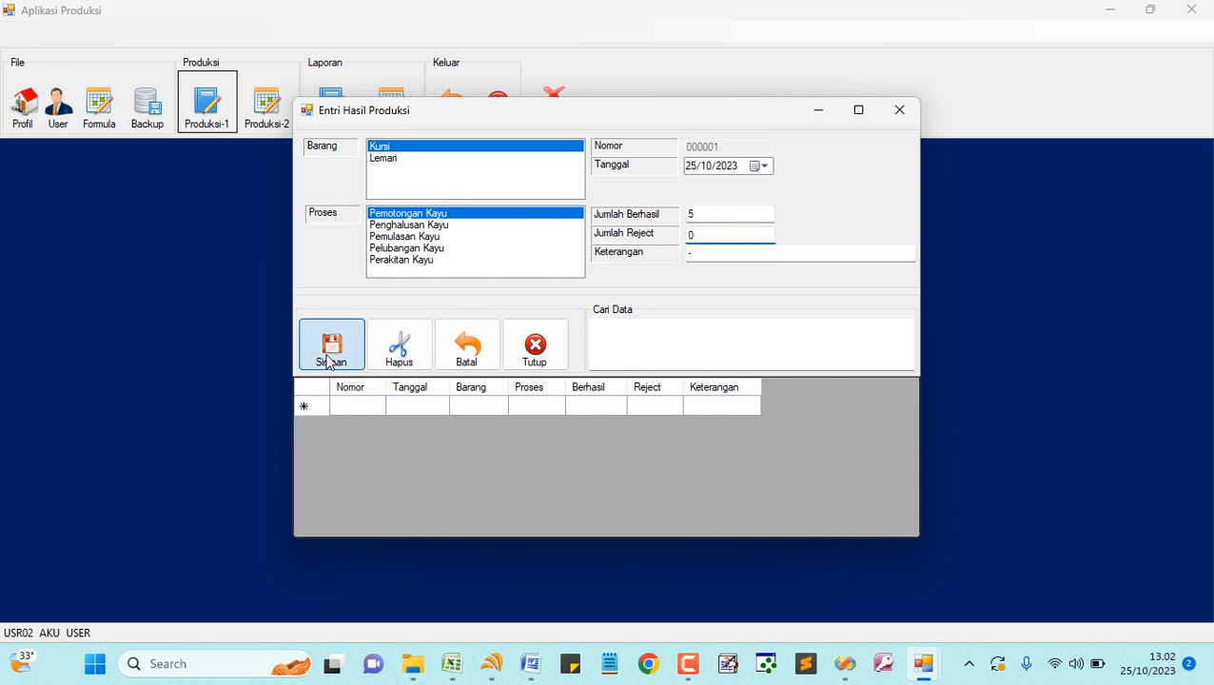
{"action": "left_click", "coordinate": [329, 362]}
- Save Penghalusan Kayu with 6 successful, 1 reject and remark 'tidak presisi'
{"action": "left_click", "coordinate": [444, 228]}
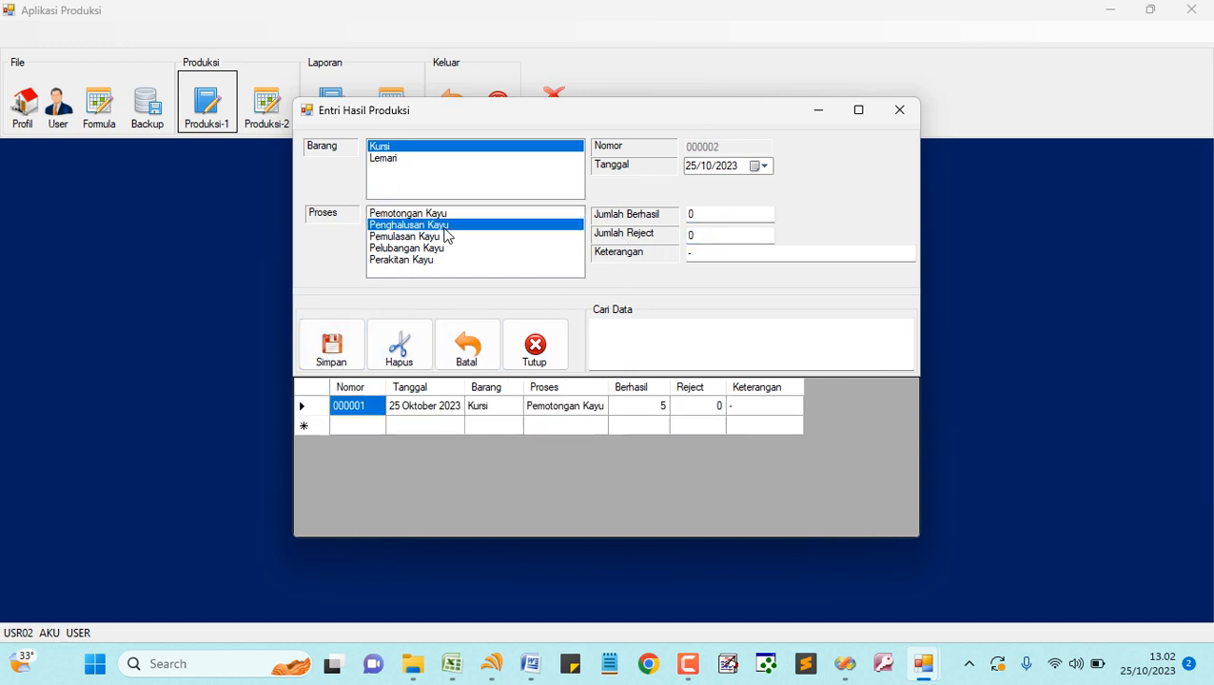
{"action": "double_click", "coordinate": [725, 213]}
{"action": "type", "text": "6"}
{"action": "double_click", "coordinate": [711, 235]}
{"action": "type", "text": "1"}
{"action": "double_click", "coordinate": [705, 254]}
{"action": "type", "text": "tidak"}
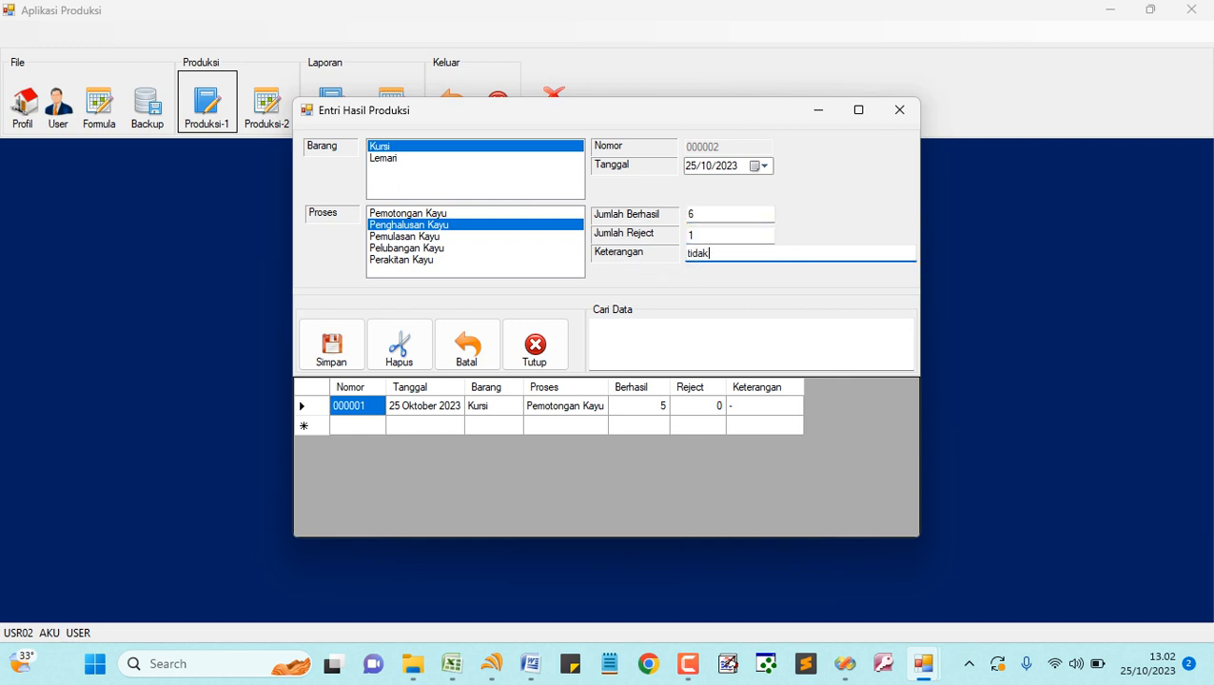
{"action": "type", "text": " presisi"}
{"action": "left_click", "coordinate": [342, 352]}
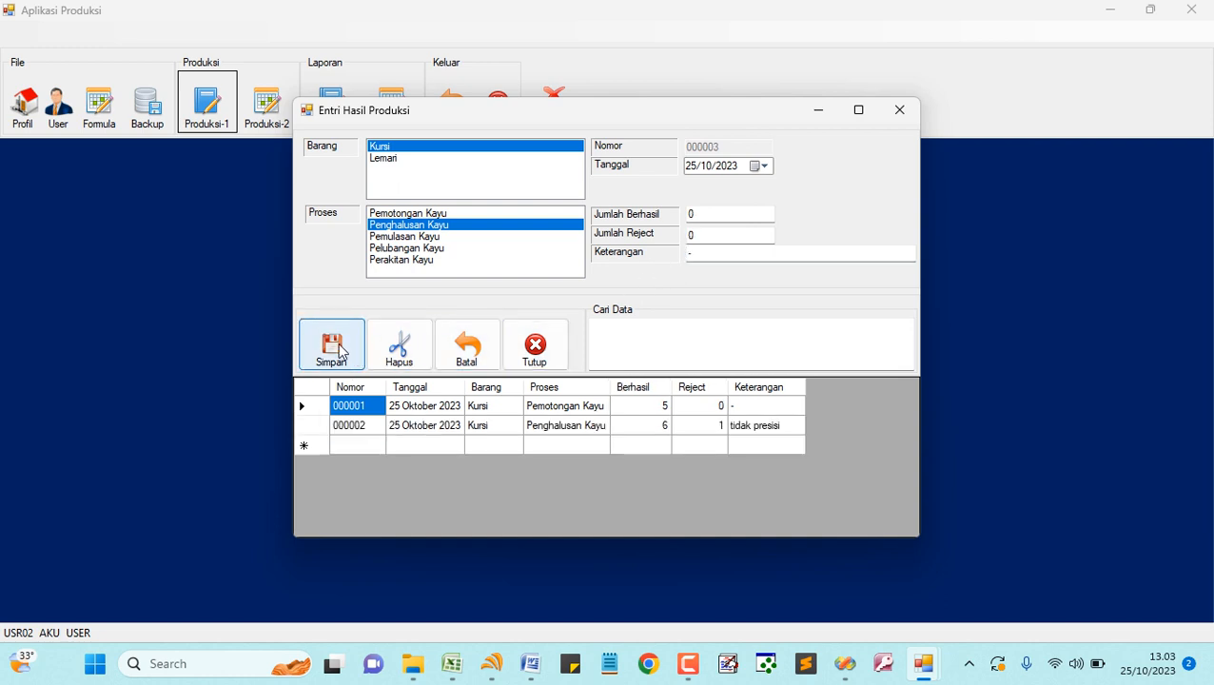
- Save Pemulasan Kayu with 5 successful pieces
{"action": "left_click", "coordinate": [430, 237]}
{"action": "left_click", "coordinate": [715, 211]}
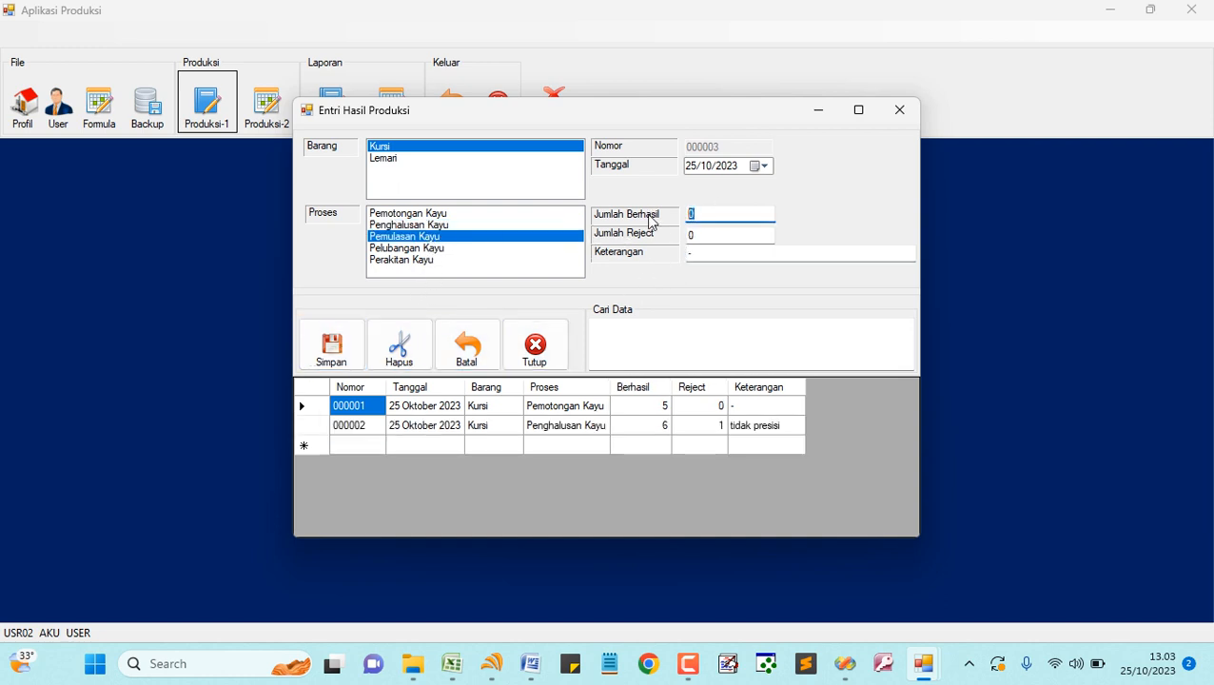
{"action": "type", "text": "5"}
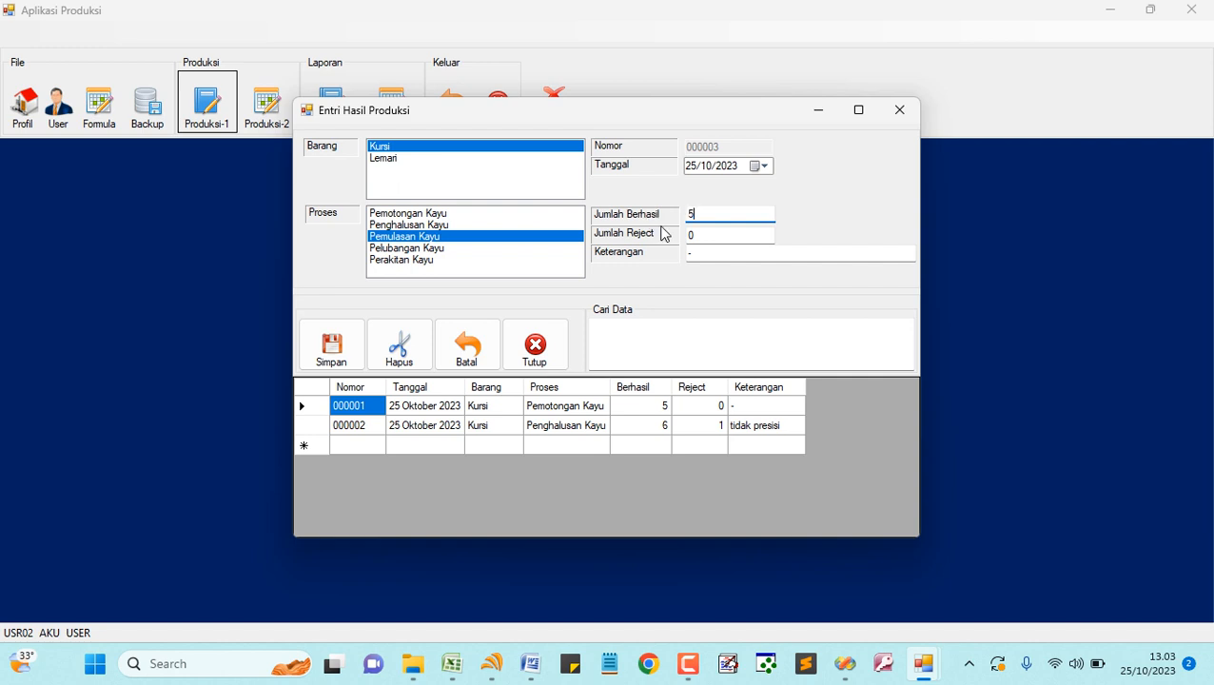
{"action": "left_click", "coordinate": [346, 352]}
- Save Pelubangan Kayu as record 000004 with 2 rejects and remark 'kayu pecah'
{"action": "left_click", "coordinate": [454, 248]}
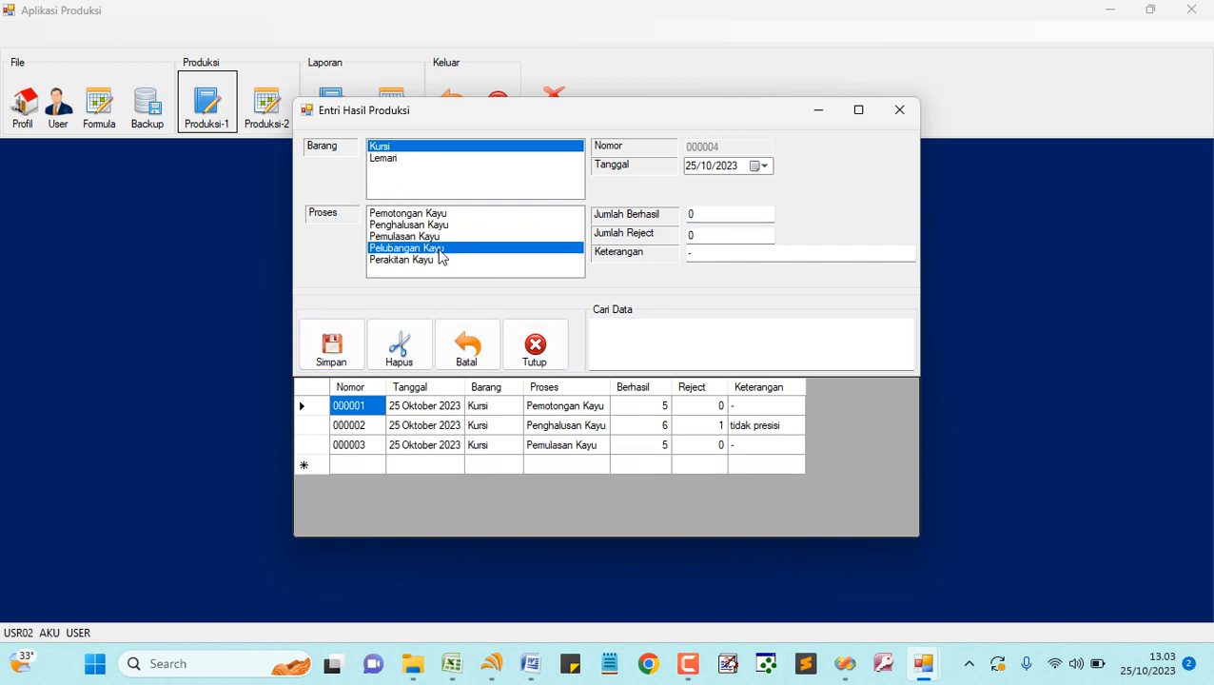
{"action": "left_click", "coordinate": [691, 215]}
{"action": "key", "text": "Tab"}
{"action": "type", "text": "2"}
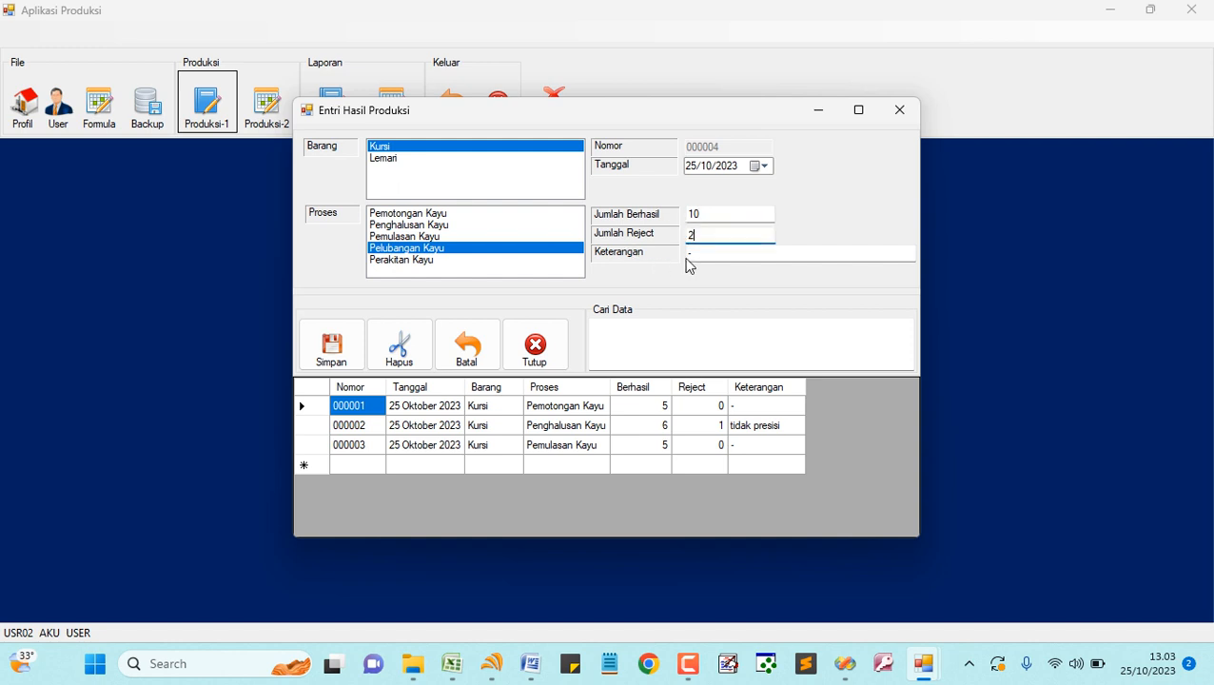
{"action": "key", "text": "Tab"}
{"action": "type", "text": "t"}
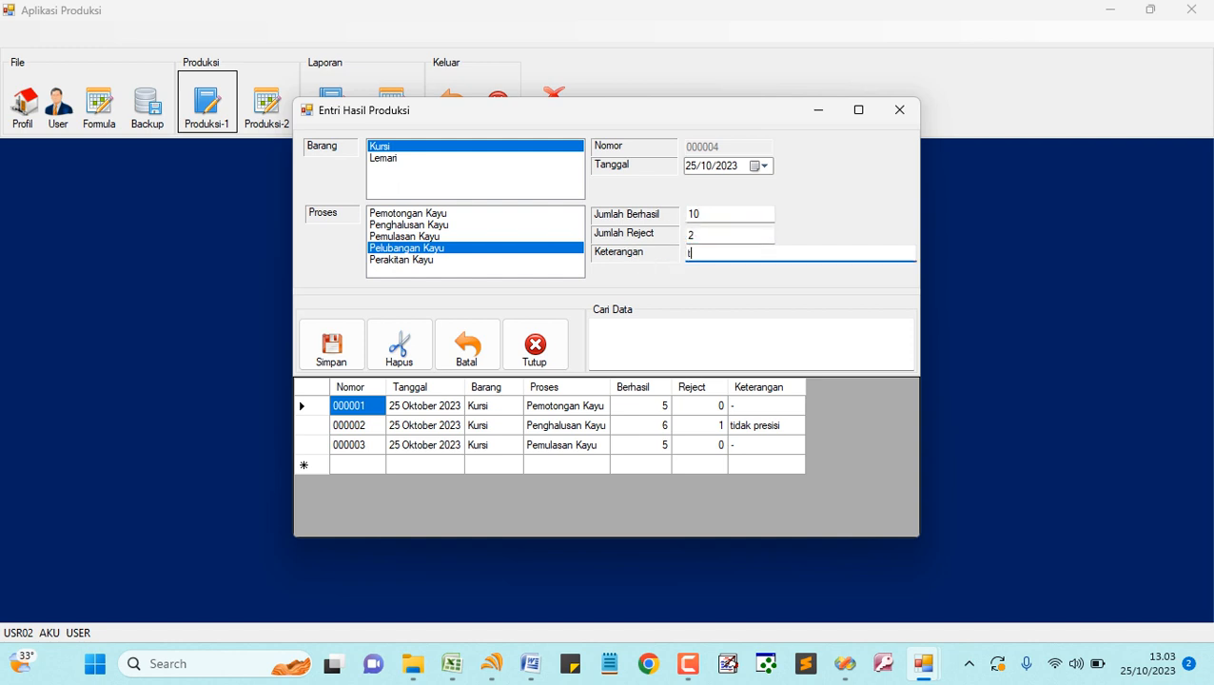
{"action": "type", "text": "idak presisi"}
{"action": "key", "text": "BackSpace"}
{"action": "key", "text": "BackSpace"}
{"action": "key", "text": "BackSpace"}
{"action": "key", "text": "BackSpace"}
{"action": "key", "text": "BackSpace"}
{"action": "key", "text": "BackSpace"}
{"action": "key", "text": "BackSpace"}
{"action": "key", "text": "BackSpace"}
{"action": "key", "text": "BackSpace"}
{"action": "key", "text": "BackSpace"}
{"action": "key", "text": "BackSpace"}
{"action": "key", "text": "BackSpace"}
{"action": "key", "text": "BackSpace"}
{"action": "type", "text": "kayu pecah"}
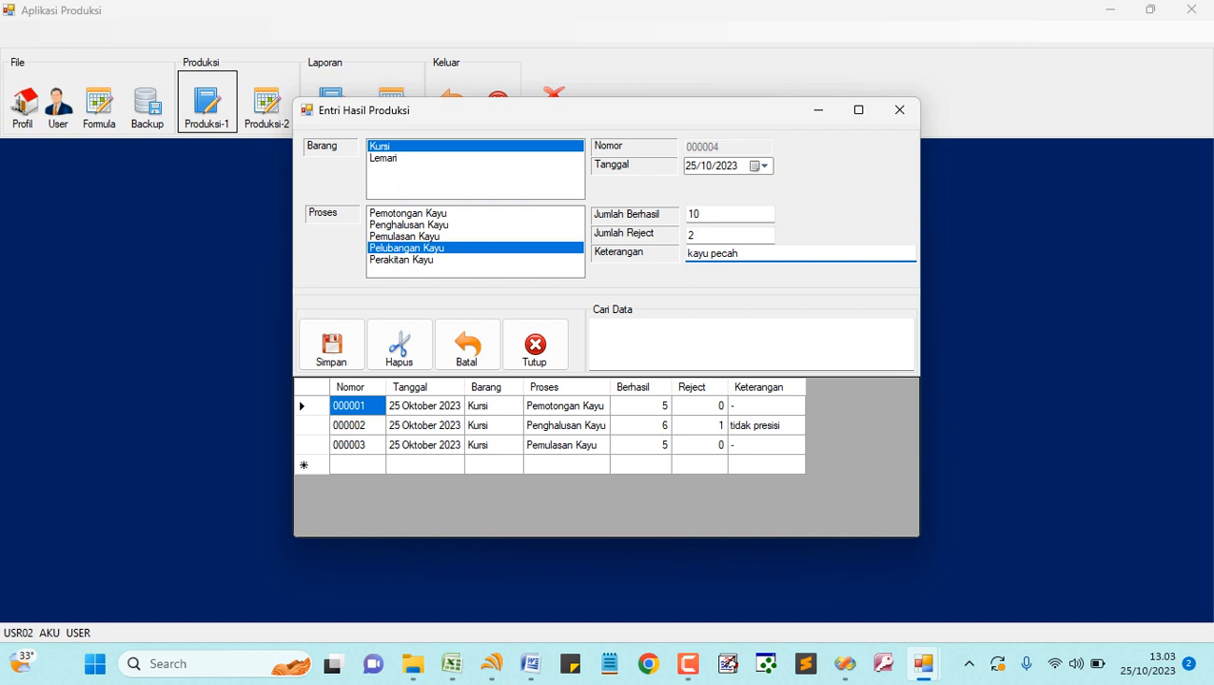
{"action": "left_click", "coordinate": [331, 344]}
- Save Perakitan Kayu as record 000005 with 10 successful pieces
{"action": "left_click", "coordinate": [412, 265]}
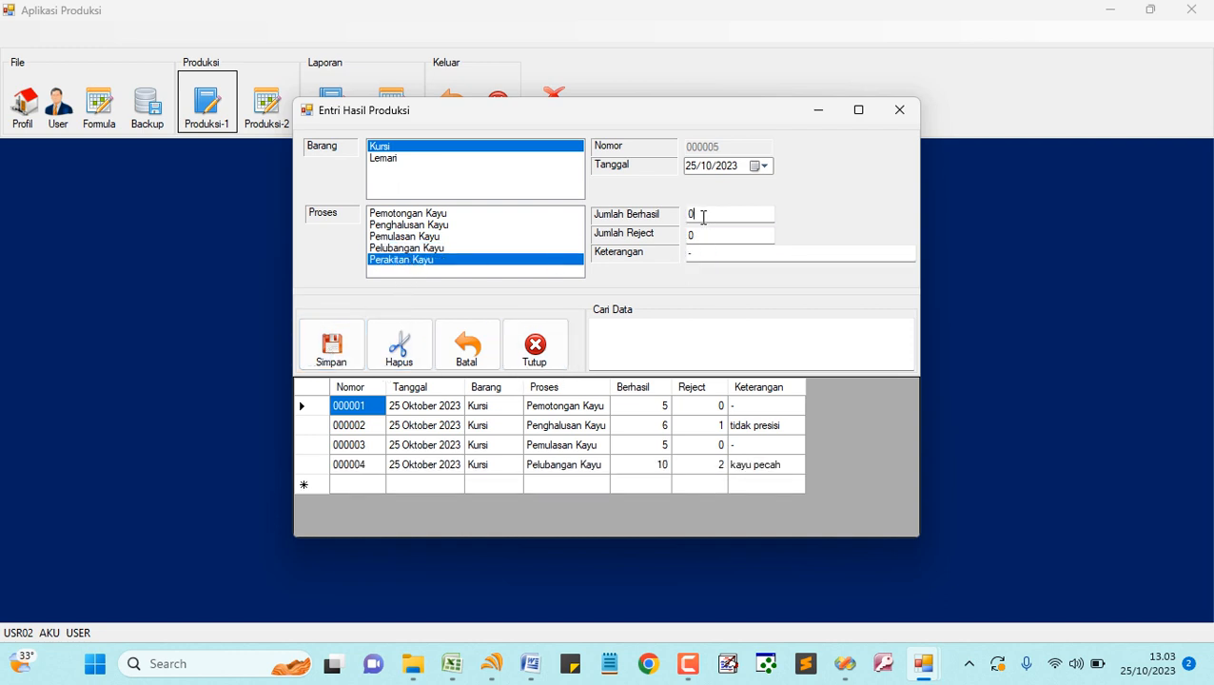
{"action": "left_click_drag", "start_coordinate": [705, 215], "coordinate": [657, 228]}
{"action": "type", "text": "10"}
{"action": "left_click", "coordinate": [319, 354]}
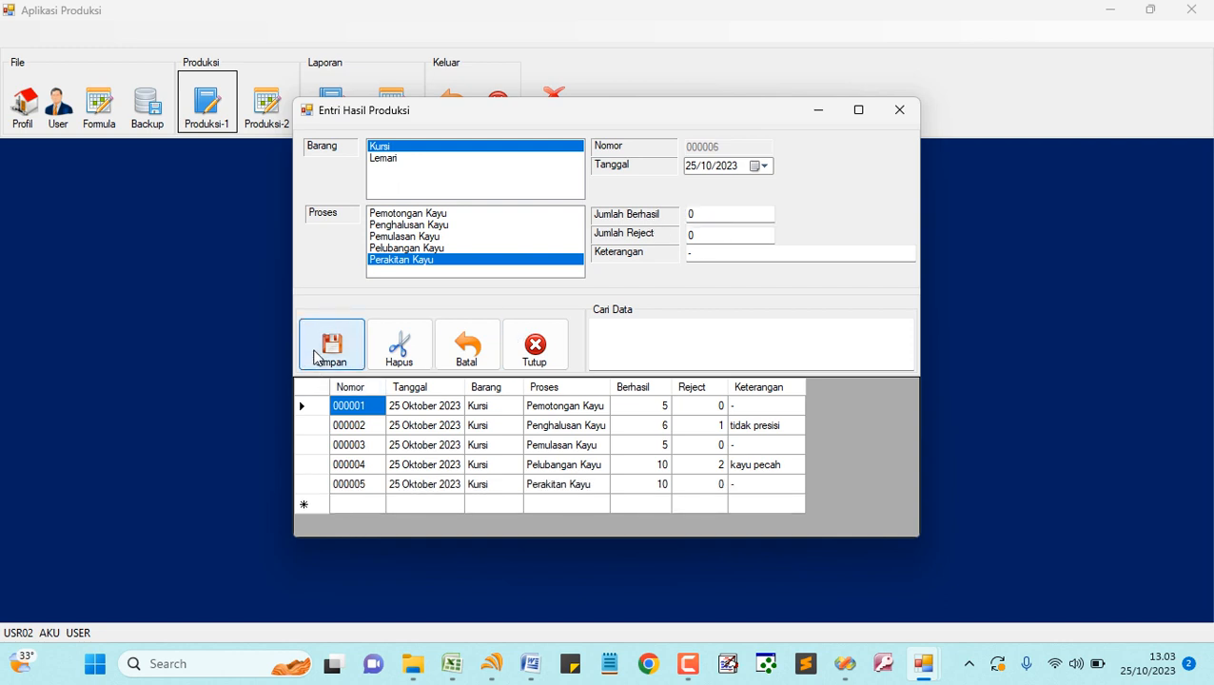
- Switch the item to Lemari and save Pemotongan Papan with 10 successful
{"action": "left_click", "coordinate": [391, 159]}
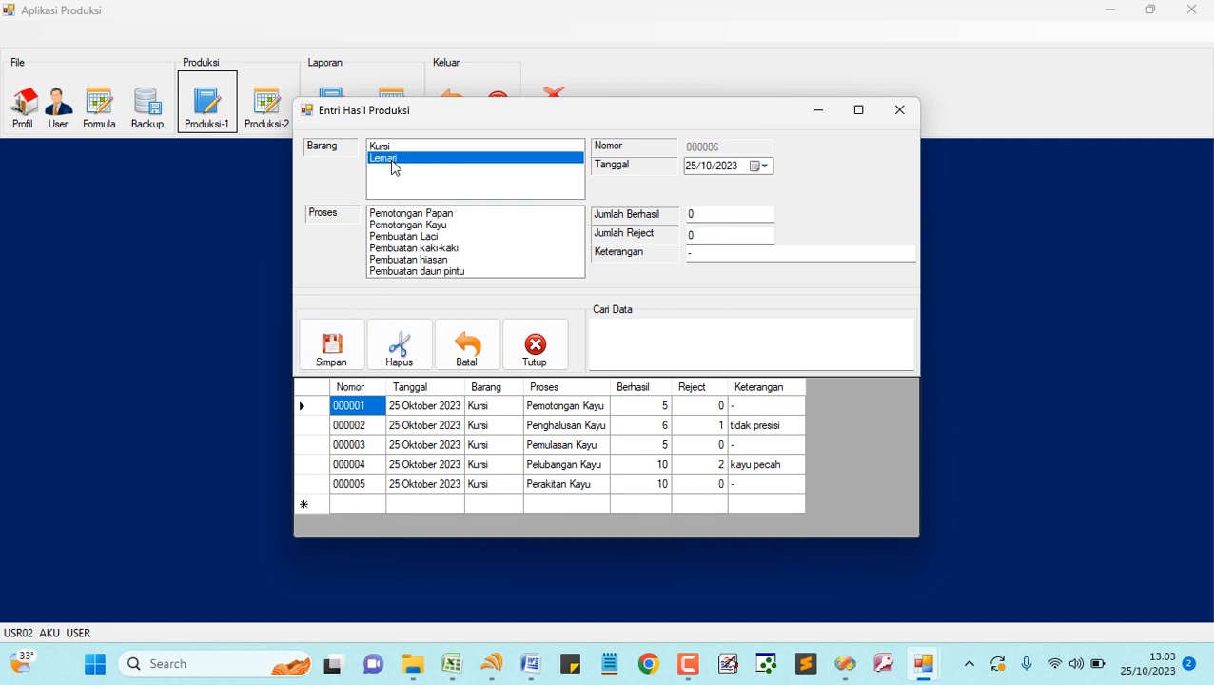
{"action": "left_click", "coordinate": [438, 214]}
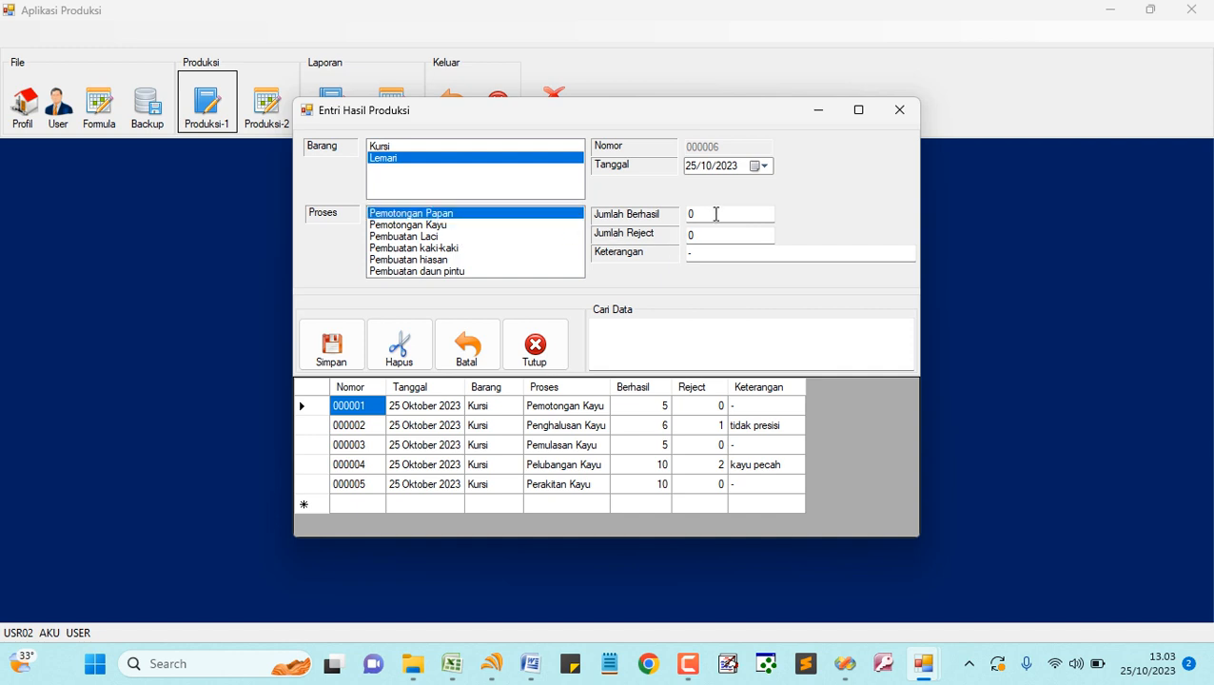
{"action": "left_click_drag", "start_coordinate": [716, 213], "coordinate": [629, 228]}
{"action": "type", "text": "10"}
{"action": "left_click", "coordinate": [337, 351]}
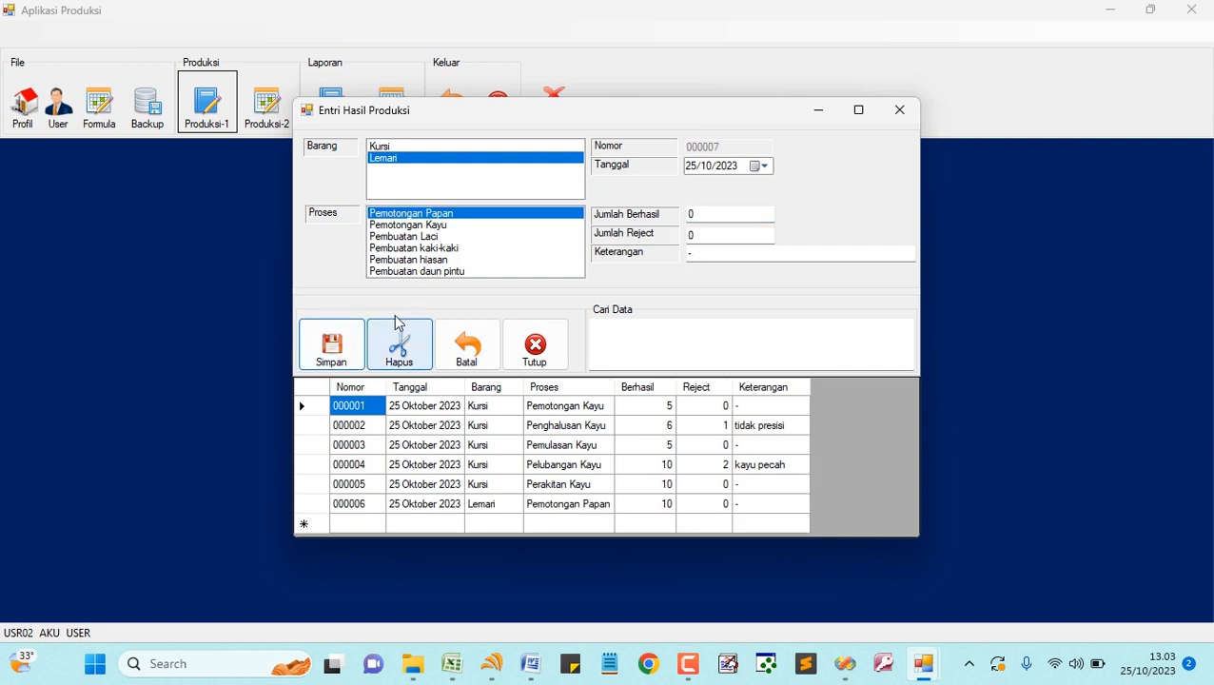
- Save Pemotongan Kayu as record 000007 with 5 successful, 1 reject, remark 'kayu rusak'
{"action": "left_click", "coordinate": [440, 226]}
{"action": "left_click_drag", "start_coordinate": [699, 214], "coordinate": [672, 255]}
{"action": "type", "text": "5"}
{"action": "type", "text": "1"}
{"action": "type", "text": "kayu rusak"}
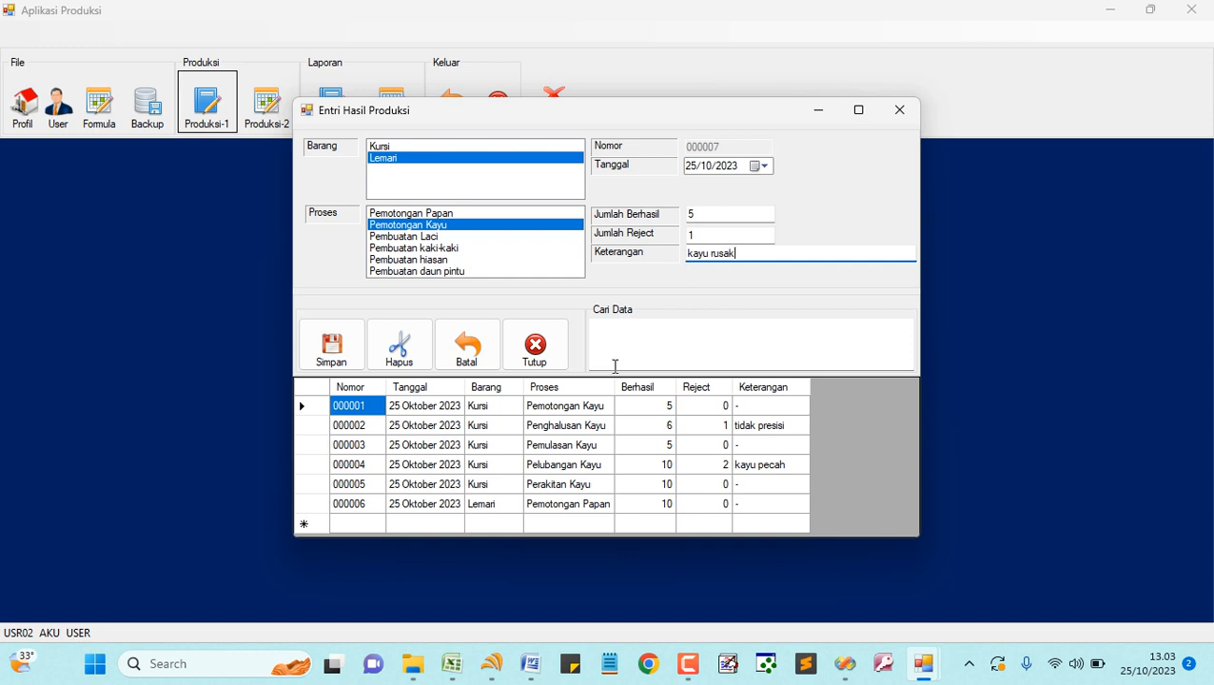
{"action": "left_click", "coordinate": [348, 357]}
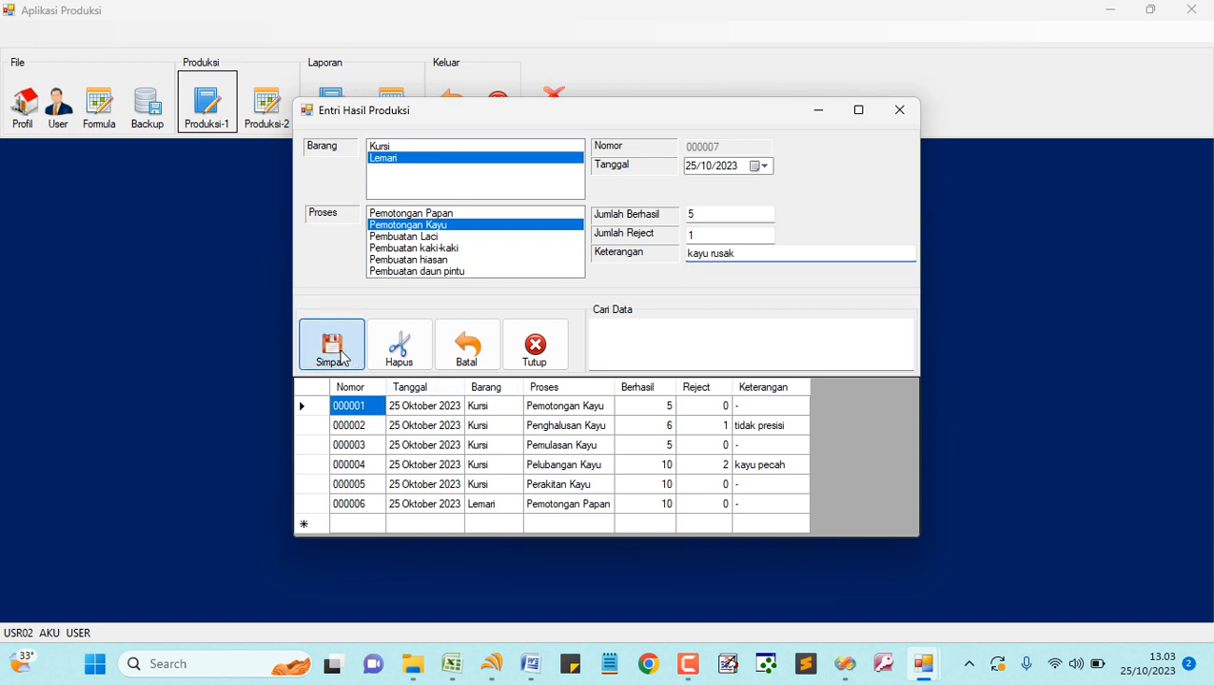
- Save Pembuatan Laci with 10 successful pieces
{"action": "left_click", "coordinate": [412, 235]}
{"action": "left_click", "coordinate": [712, 214]}
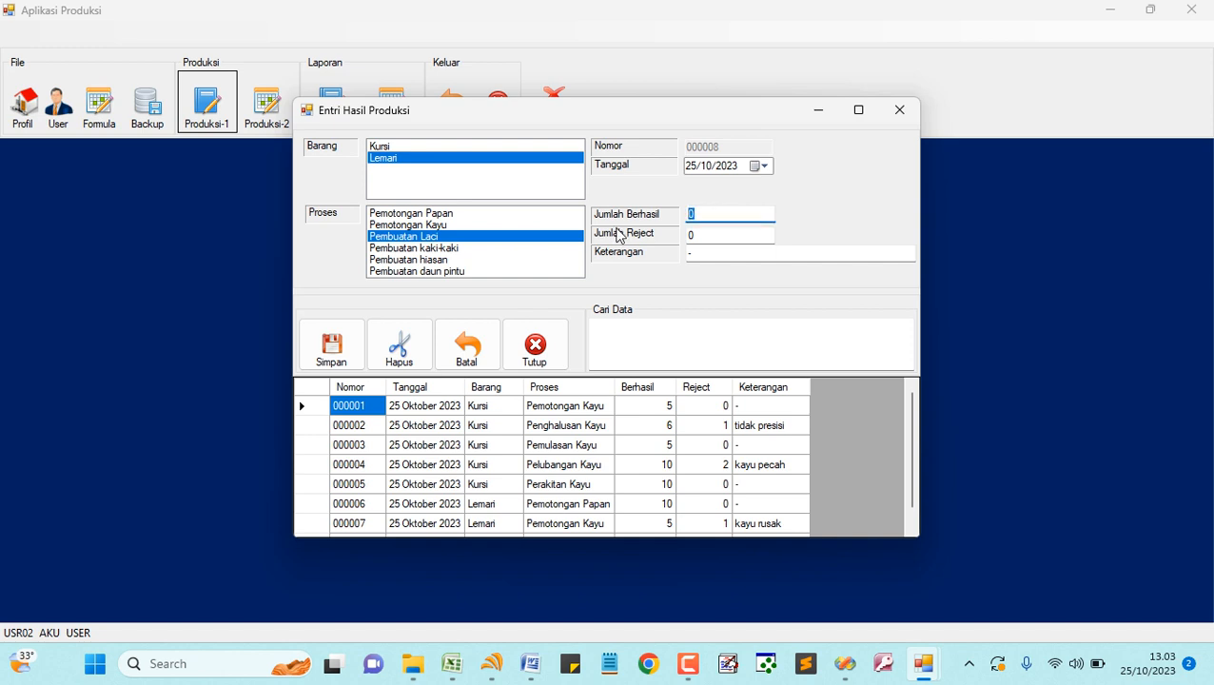
{"action": "type", "text": "10"}
{"action": "left_click", "coordinate": [701, 235]}
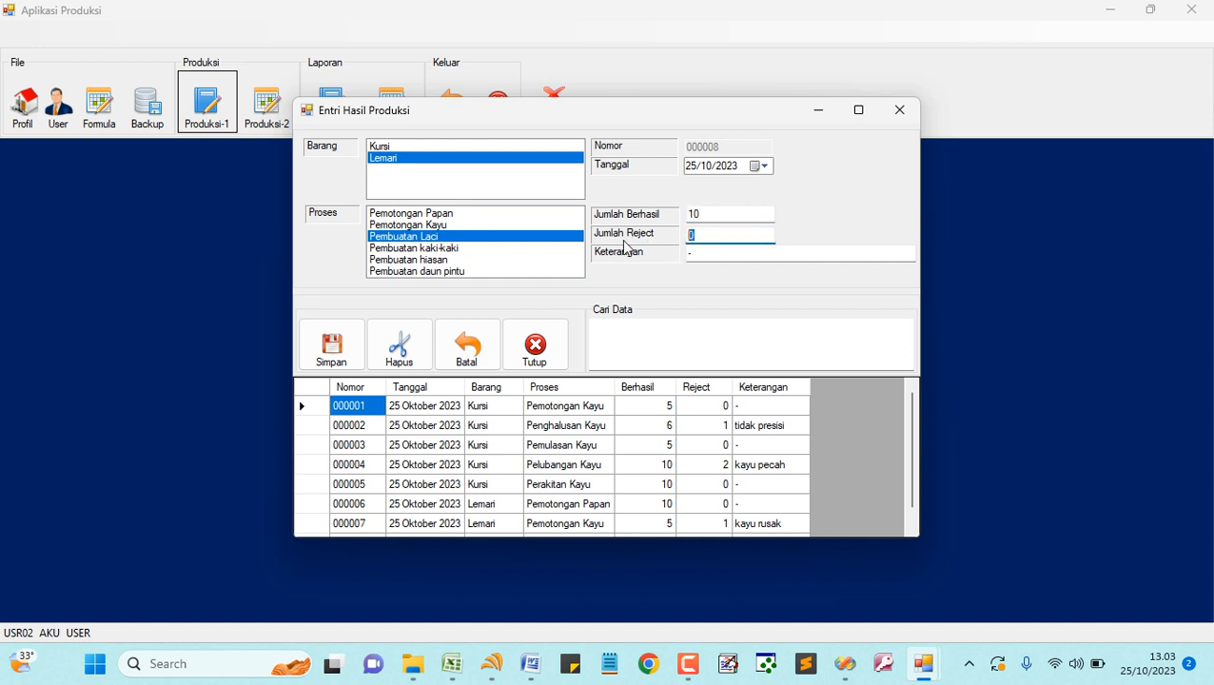
{"action": "left_click", "coordinate": [330, 348]}
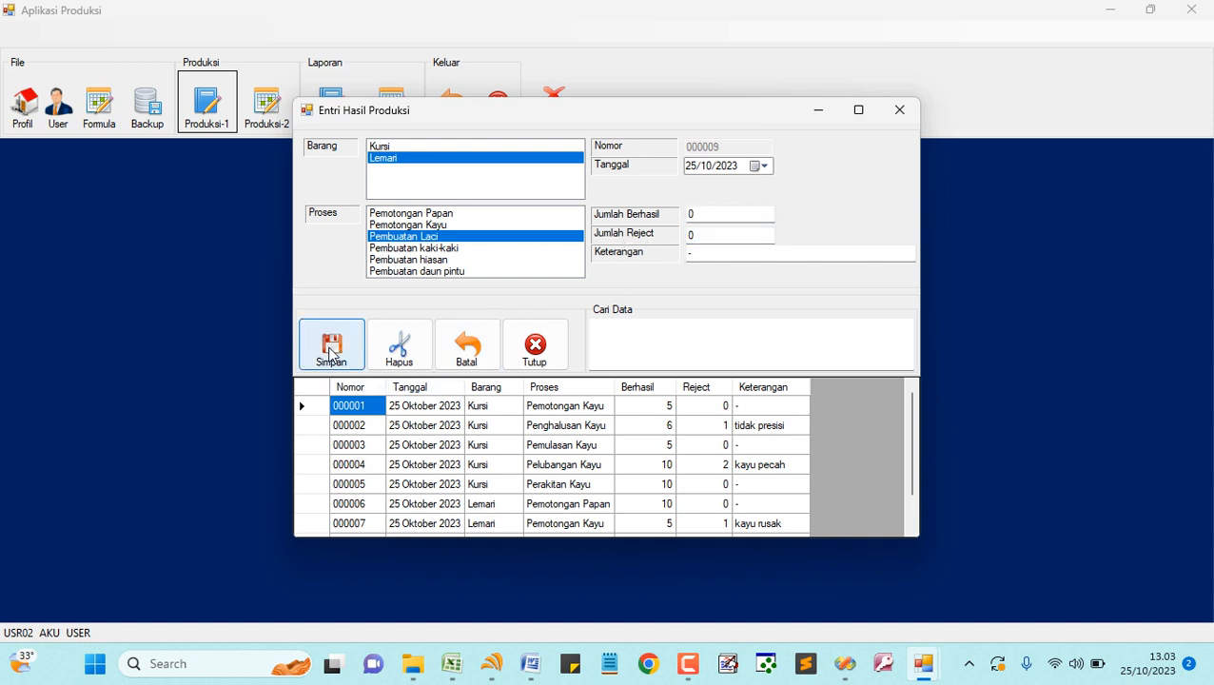
- Save Pembuatan kaki-kaki dated 26/10/2023: 10 successful, 1 reject, remark 'silakan disii aja'
{"action": "left_click", "coordinate": [426, 249]}
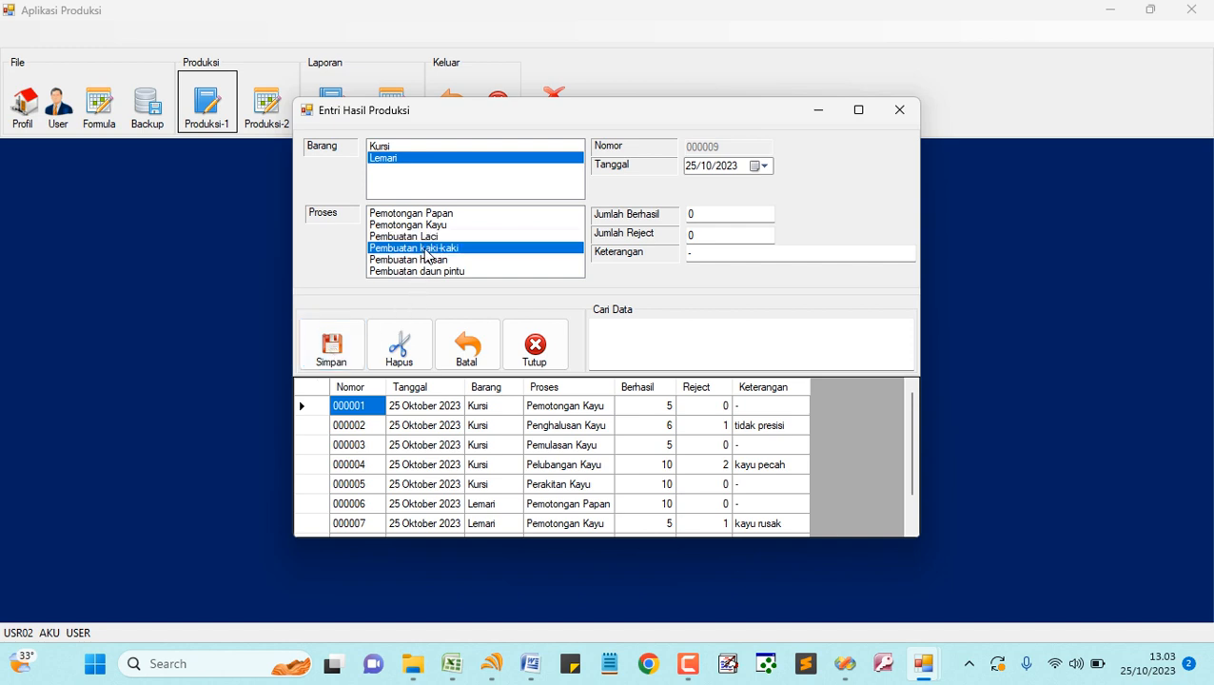
{"action": "left_click", "coordinate": [762, 166]}
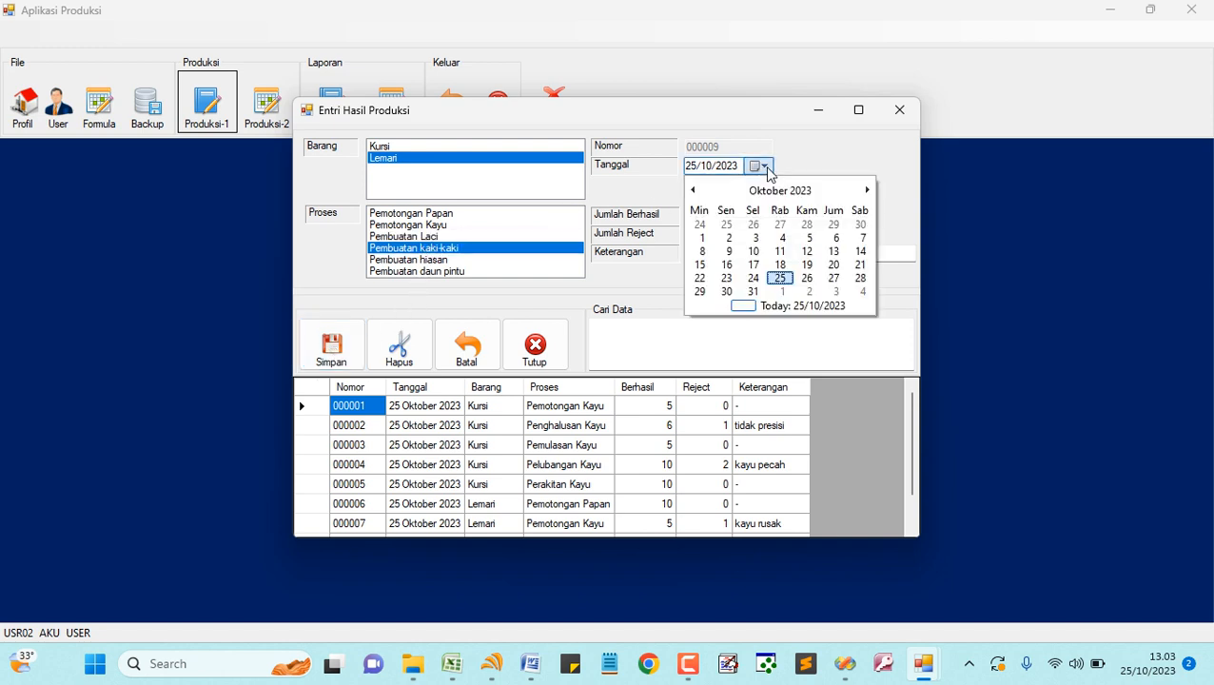
{"action": "left_click", "coordinate": [806, 278]}
{"action": "left_click", "coordinate": [715, 221]}
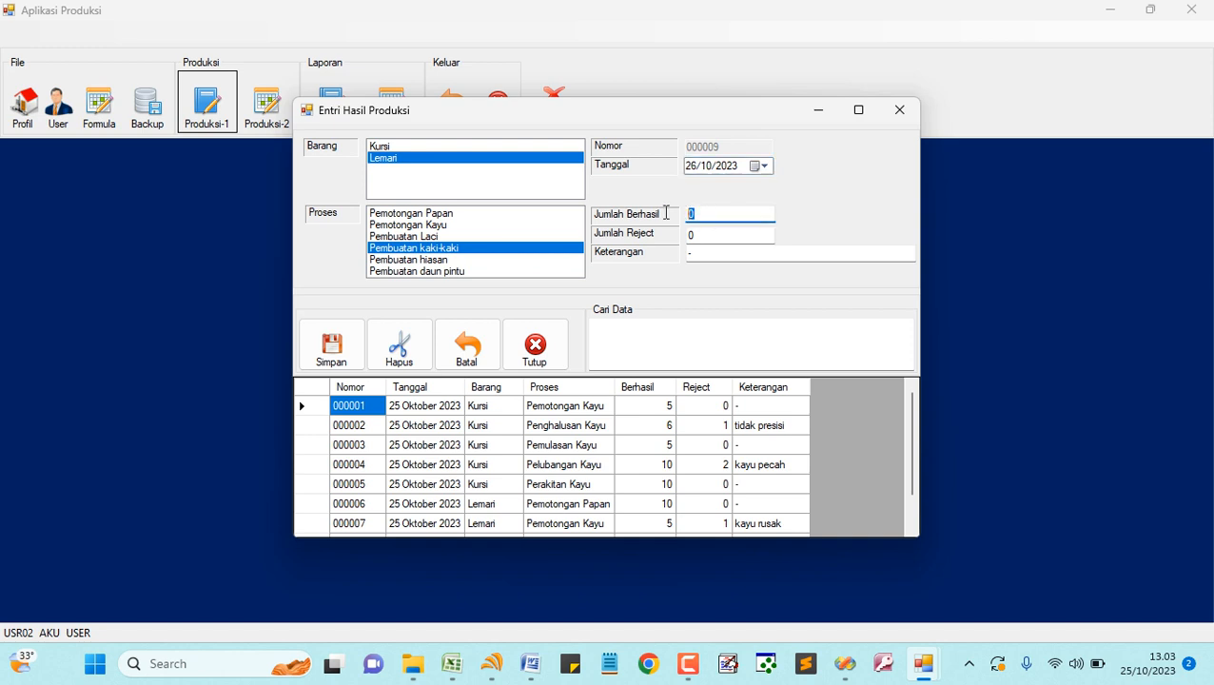
{"action": "type", "text": "10"}
{"action": "left_click", "coordinate": [719, 236]}
{"action": "type", "text": "1"}
{"action": "key", "text": "Tab"}
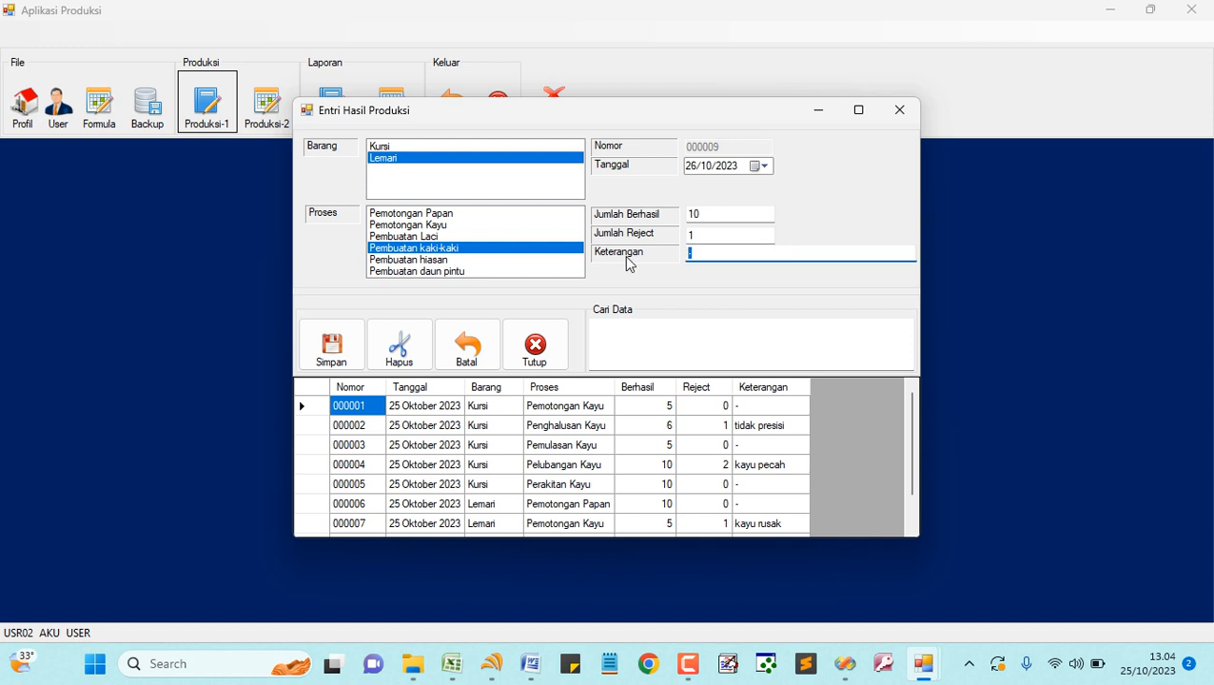
{"action": "type", "text": "silakan disii aja"}
{"action": "left_click", "coordinate": [330, 346]}
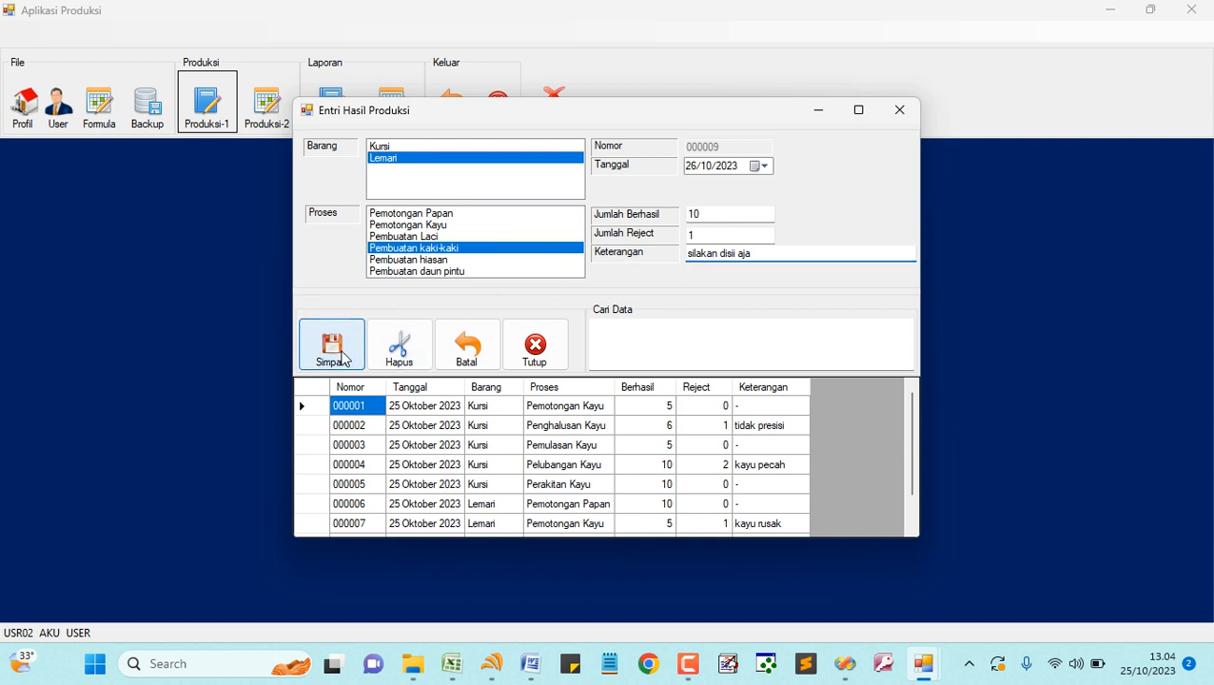
- Save Pembuatan hiasan with 5 successful pieces
{"action": "left_click", "coordinate": [411, 260]}
{"action": "double_click", "coordinate": [700, 213]}
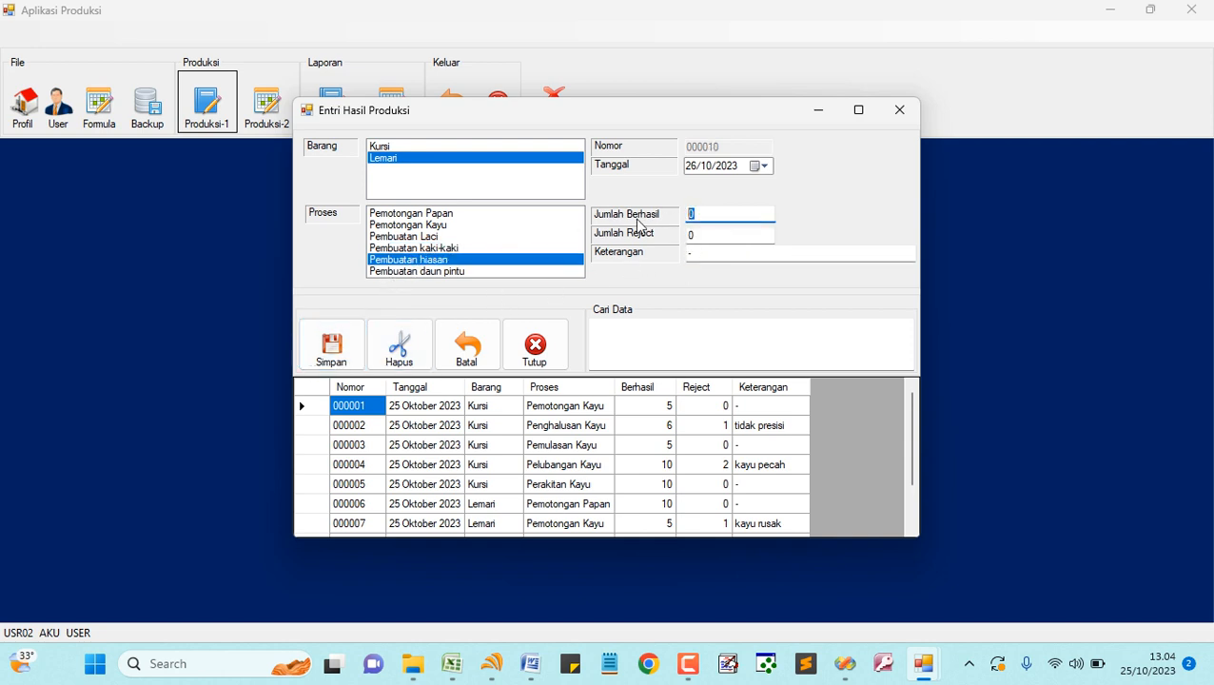
{"action": "type", "text": "5"}
{"action": "left_click", "coordinate": [333, 350]}
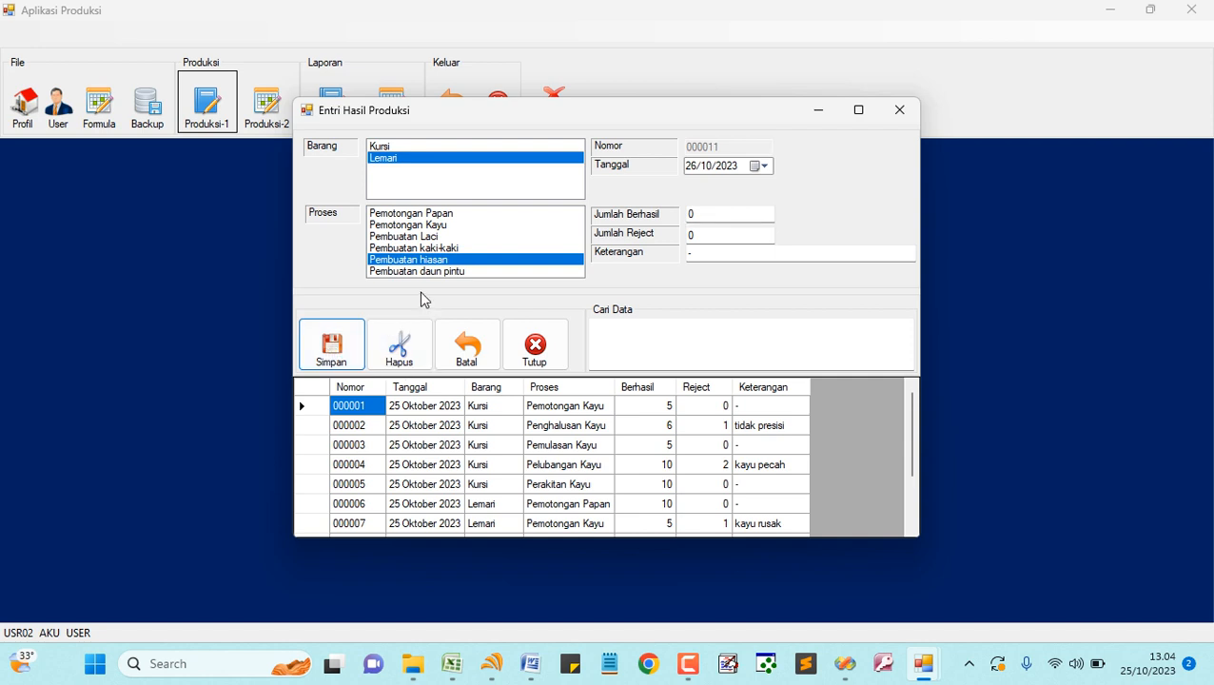
- Save Pembuatan daun pintu with 5 successful and enlarge the window to view all records
{"action": "left_click", "coordinate": [439, 272]}
{"action": "double_click", "coordinate": [710, 217]}
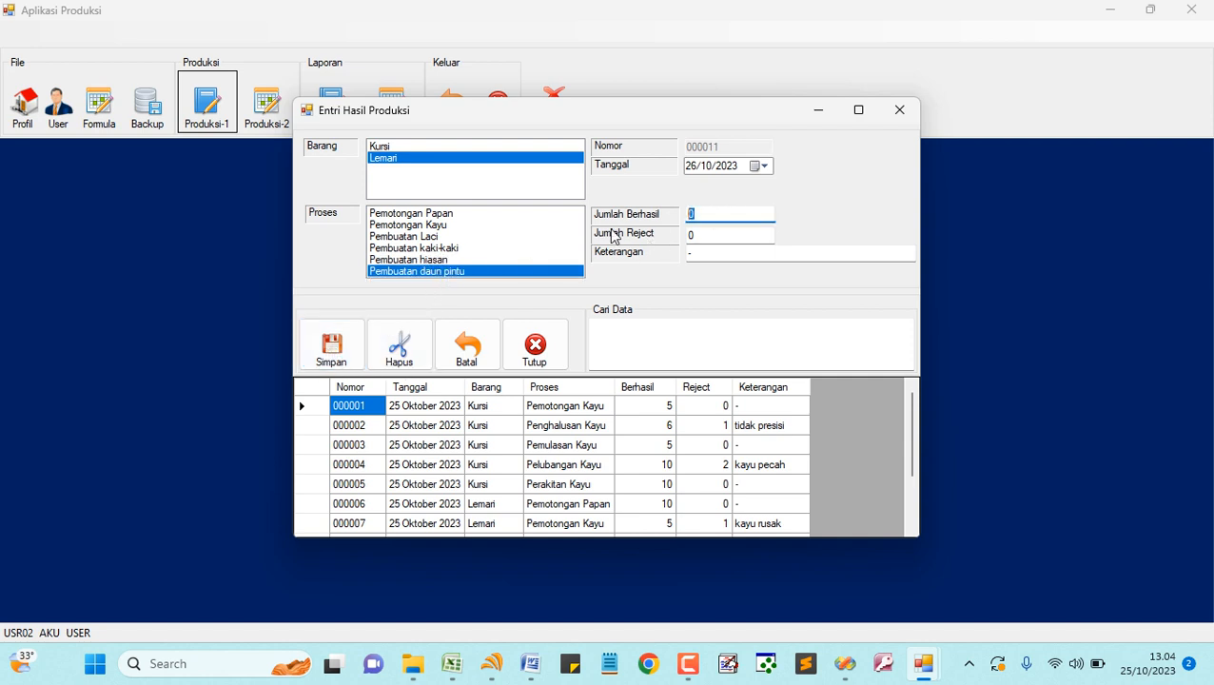
{"action": "type", "text": "5"}
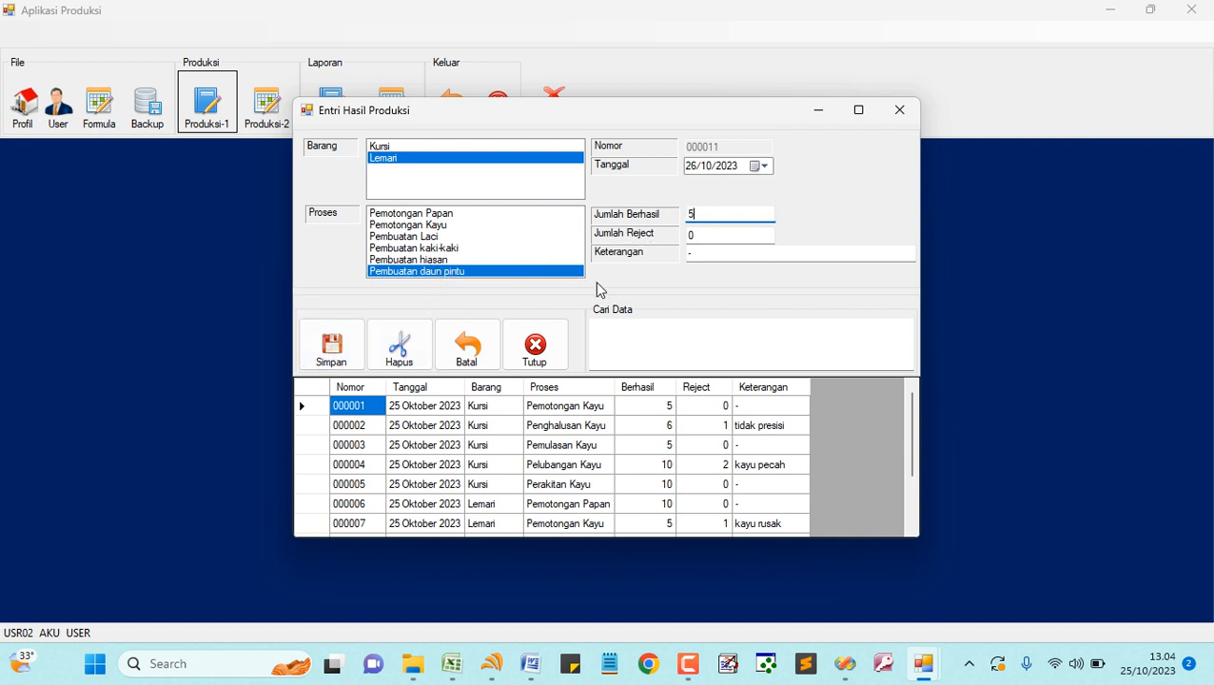
{"action": "left_click", "coordinate": [334, 358]}
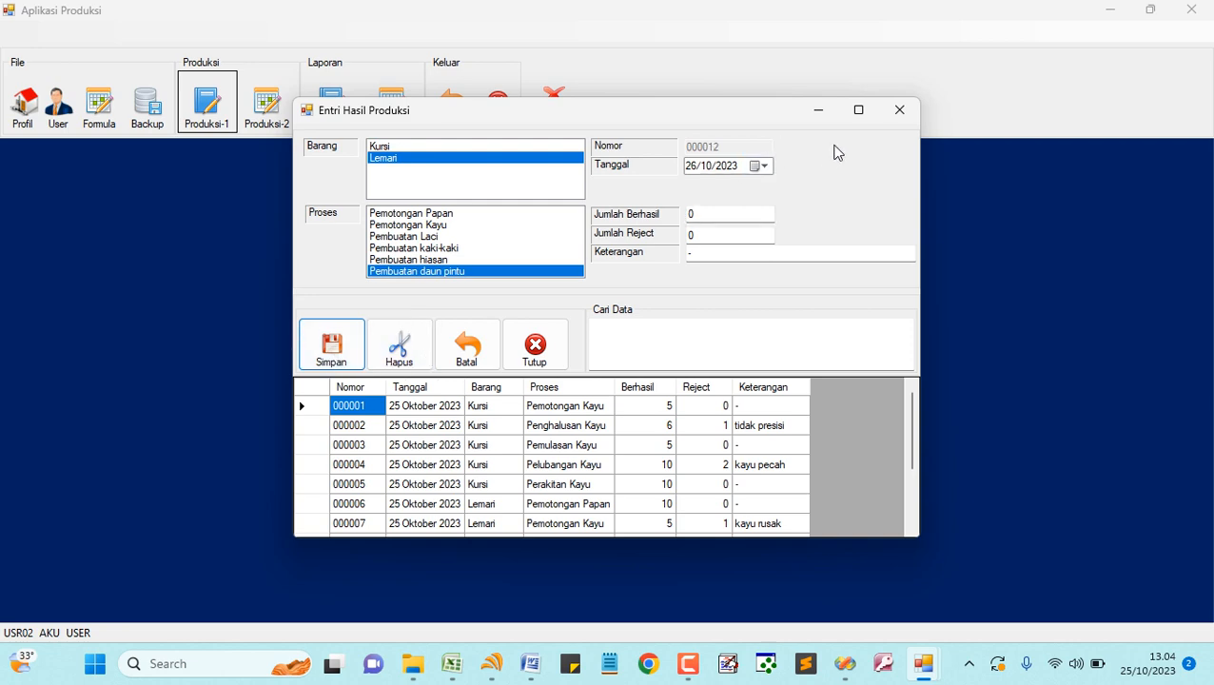
{"action": "left_click", "coordinate": [858, 110]}
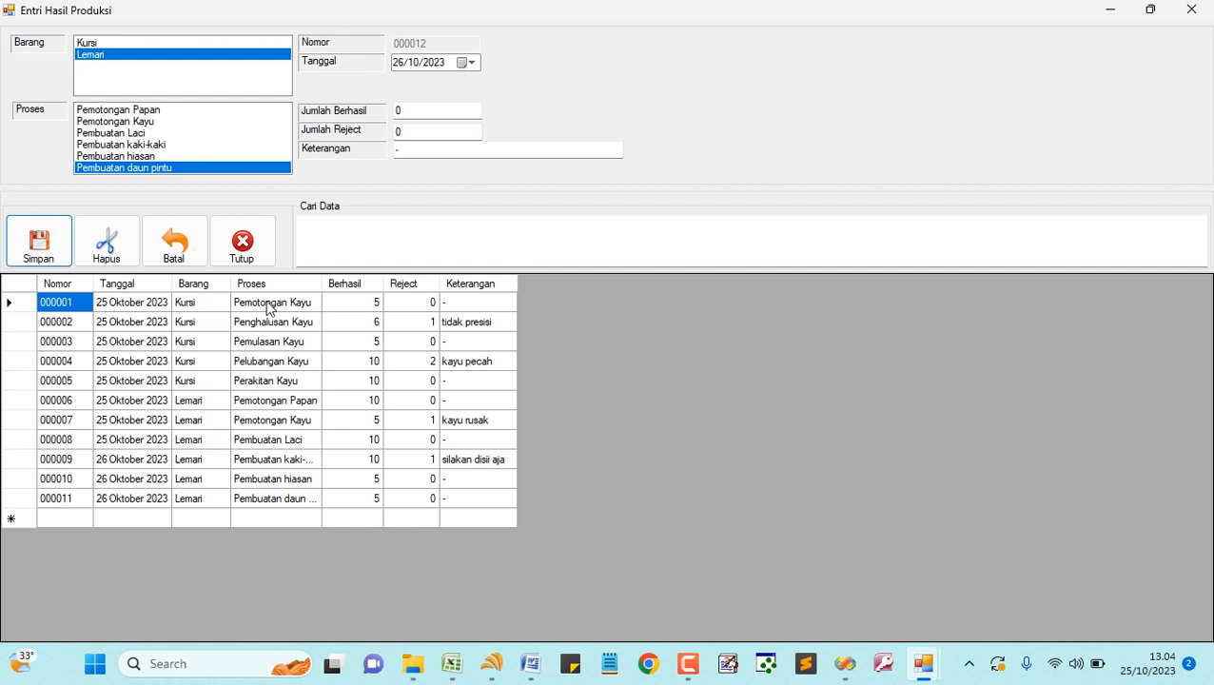
- Close Entri Hasil Produksi and open the Produksi-2 monthly entry form
{"action": "left_click", "coordinate": [257, 252]}
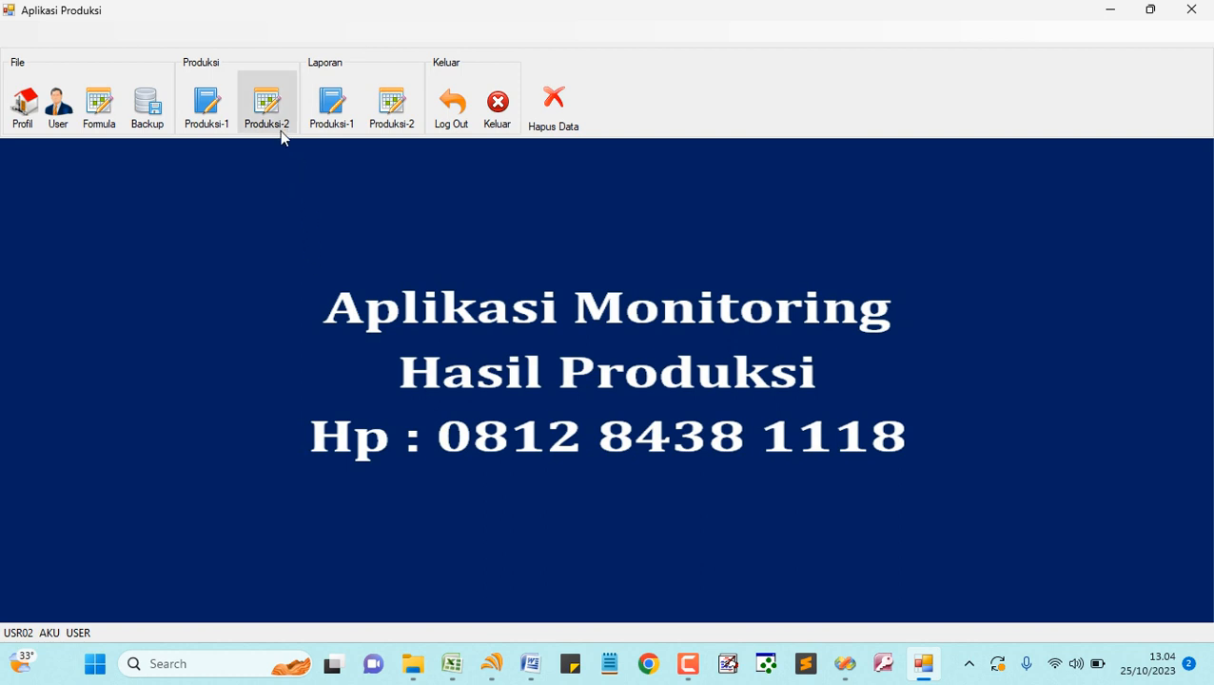
{"action": "left_click", "coordinate": [268, 107]}
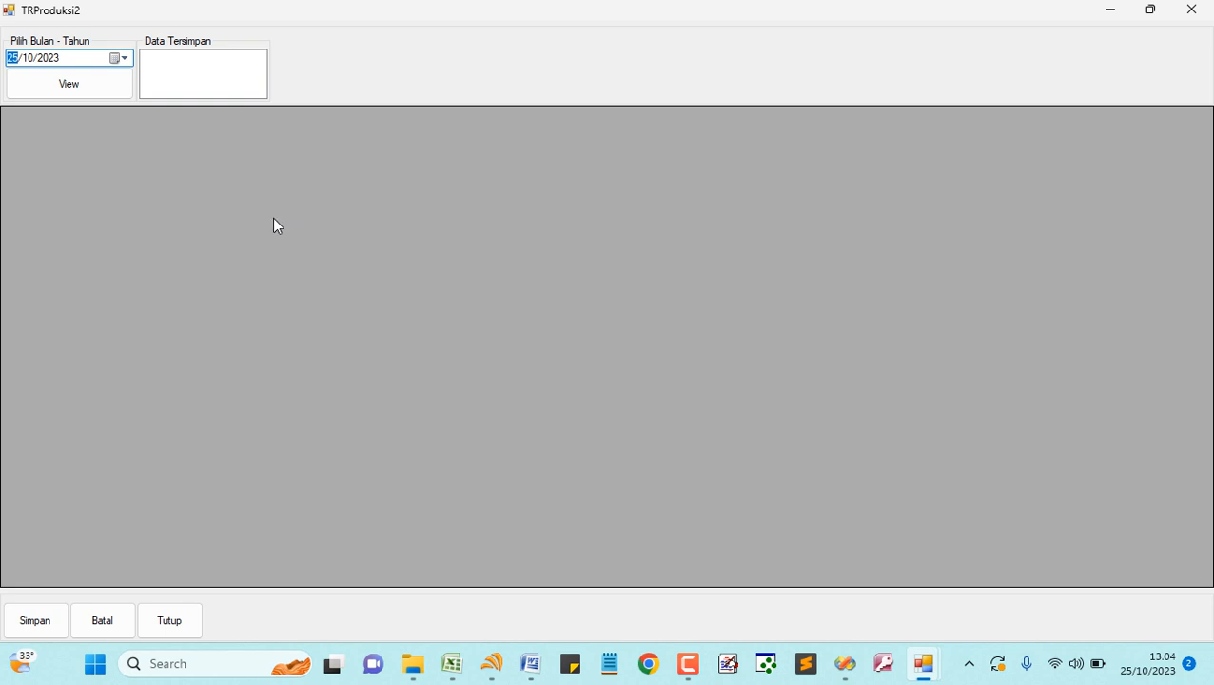
- Load the 10/2023 grid and add row 1: Kursi, Pcs, 5 on day 1
{"action": "left_click", "coordinate": [83, 86]}
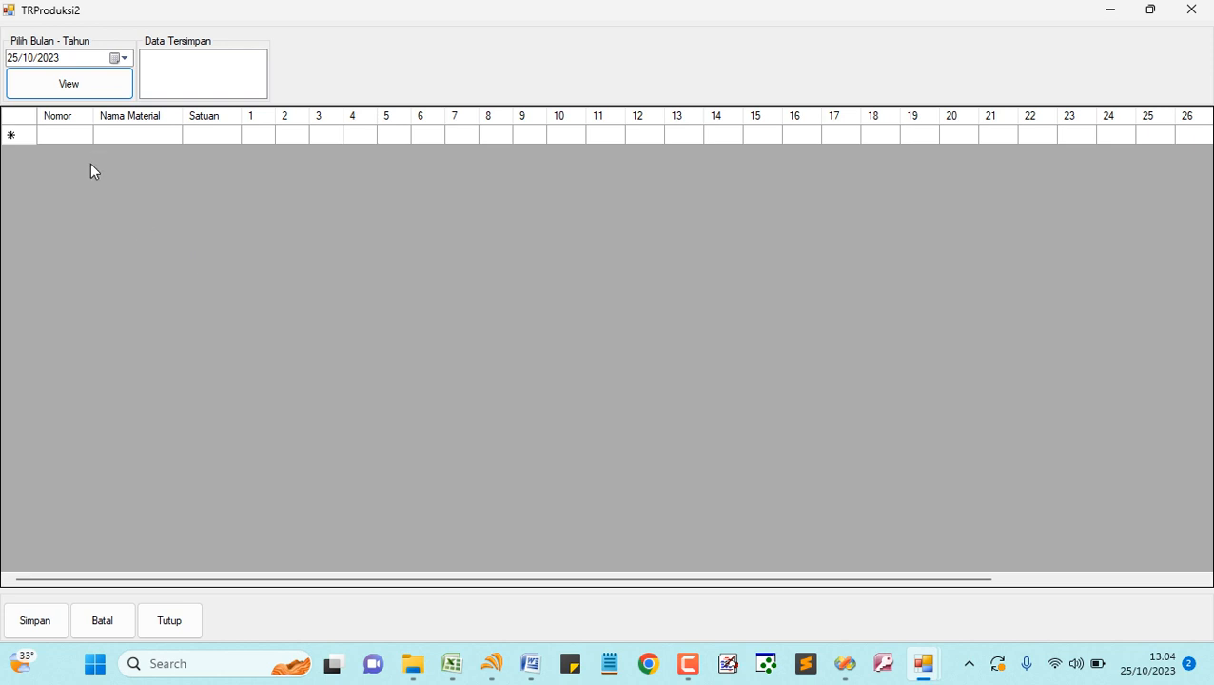
{"action": "left_click", "coordinate": [123, 58]}
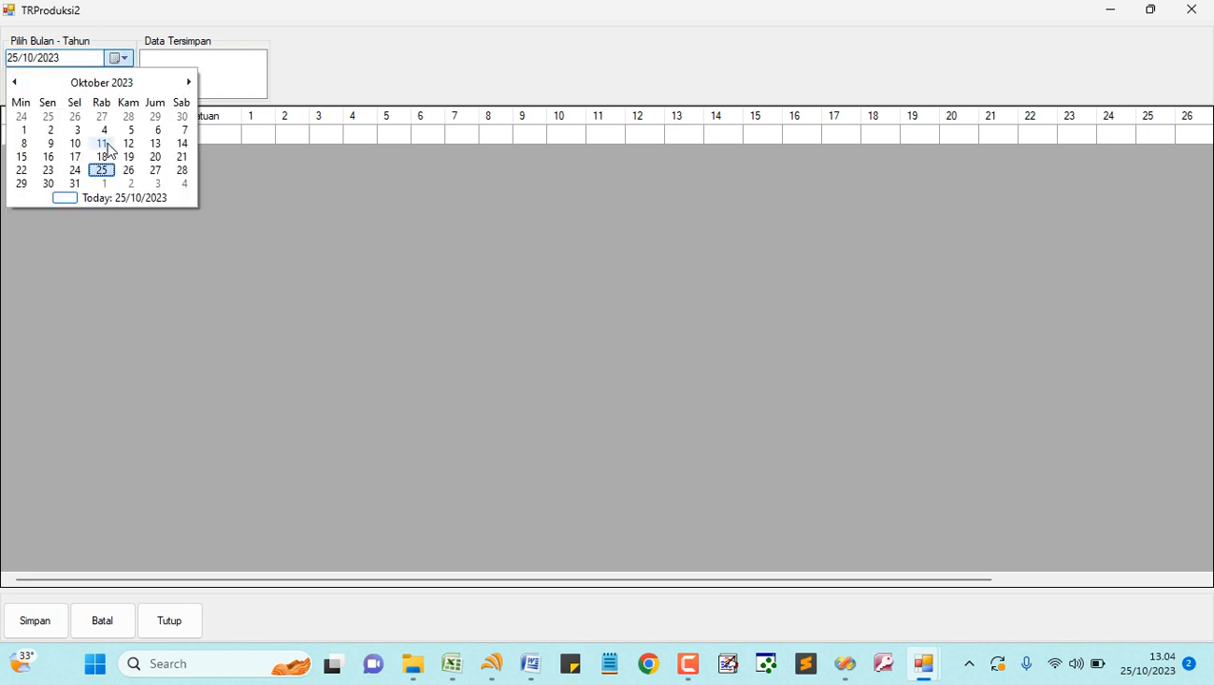
{"action": "left_click", "coordinate": [124, 59]}
{"action": "left_click", "coordinate": [65, 135]}
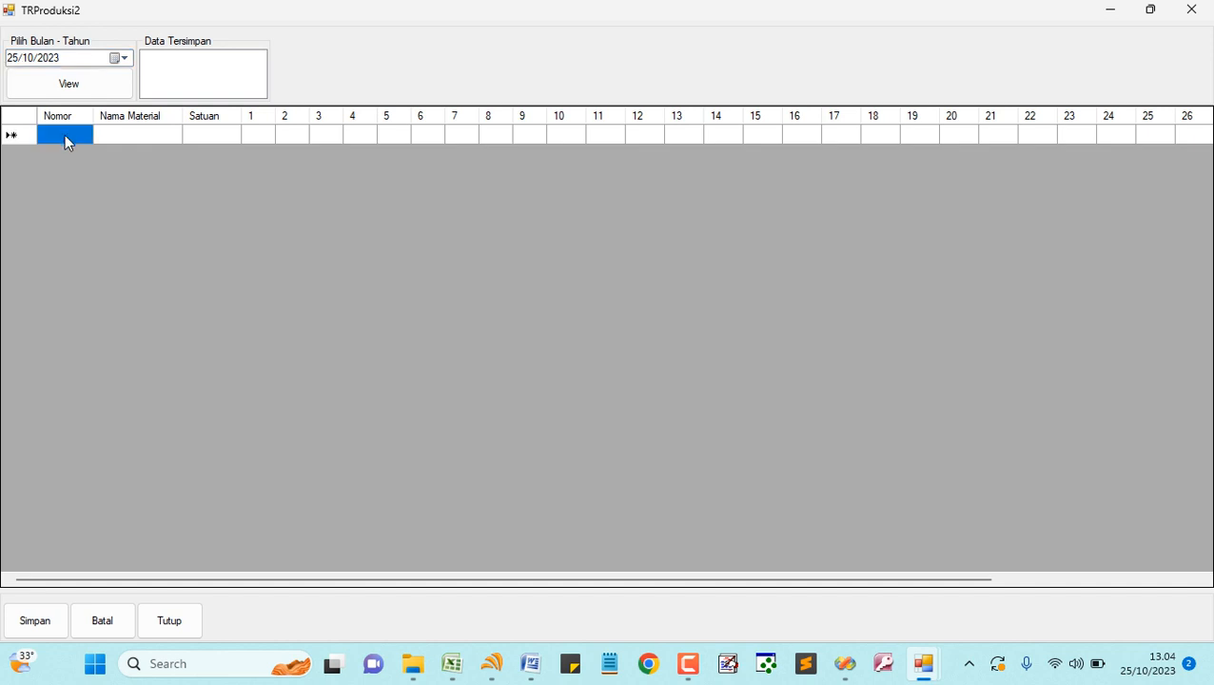
{"action": "type", "text": "1"}
{"action": "key", "text": "Tab"}
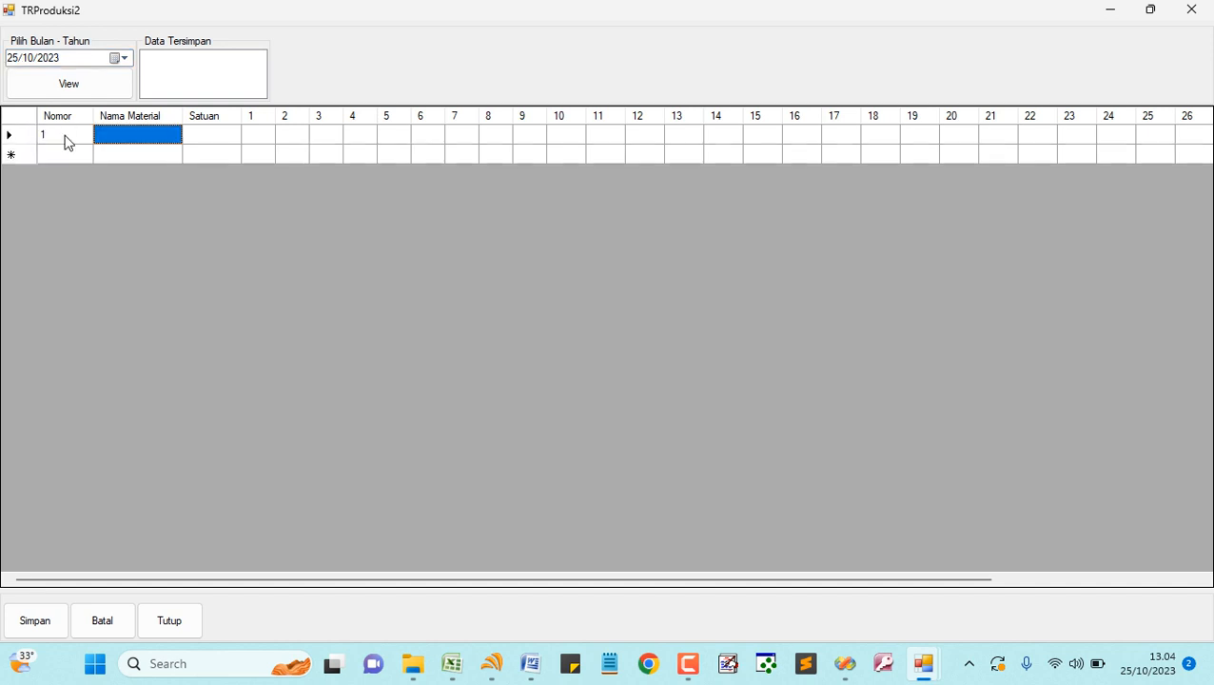
{"action": "type", "text": "Kurs"}
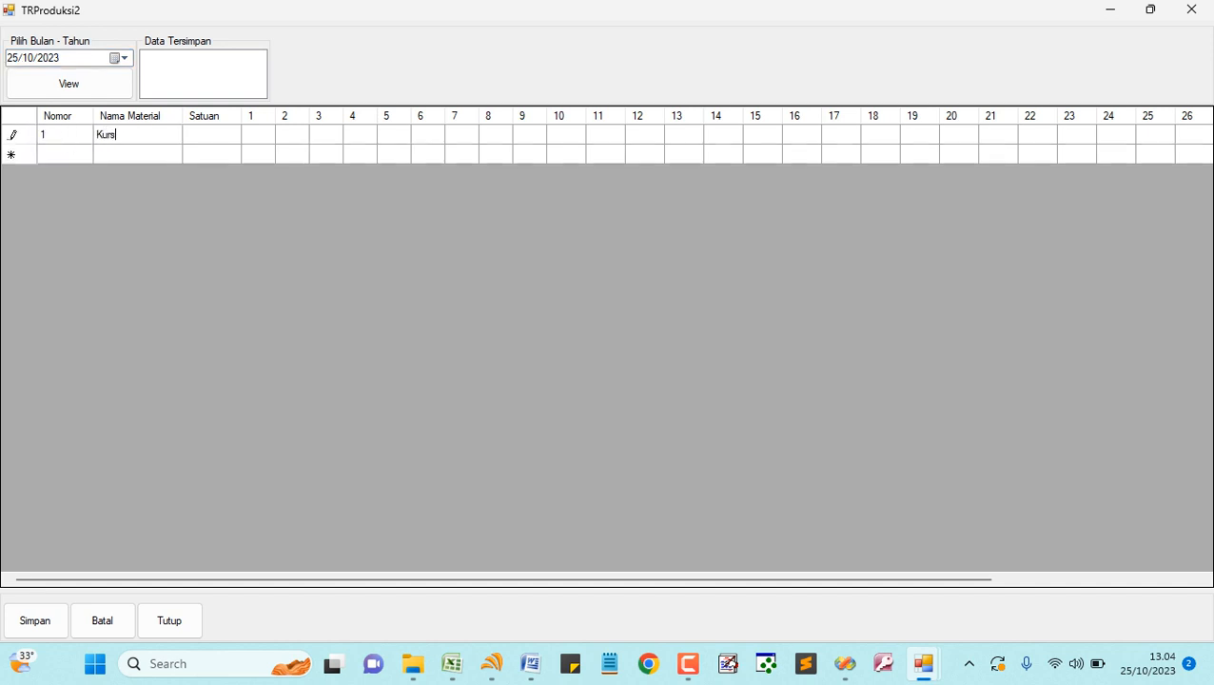
{"action": "type", "text": "i"}
{"action": "key", "text": "Tab"}
{"action": "type", "text": "Pcs"}
{"action": "key", "text": "Tab"}
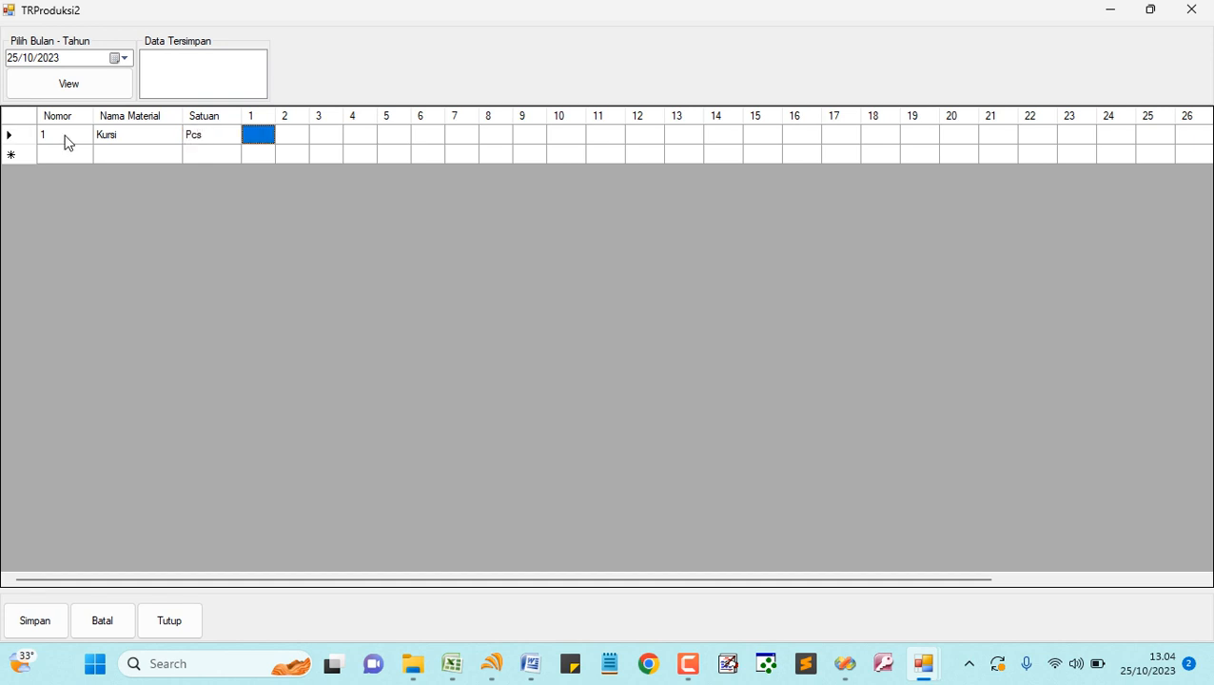
{"action": "type", "text": "5"}
{"action": "key", "text": "Return"}
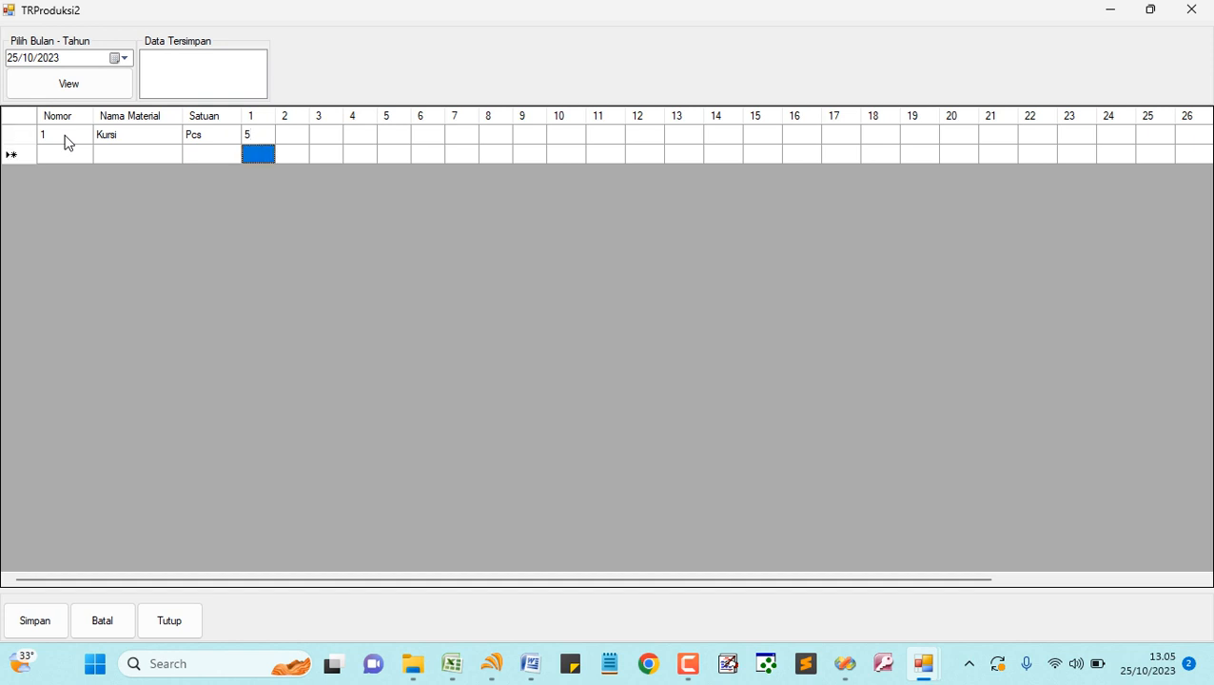
- Add row 2 for Lemari with unit Pcs, ready for its day-1 value
{"action": "left_click", "coordinate": [68, 160]}
{"action": "type", "text": "2"}
{"action": "key", "text": "Tab"}
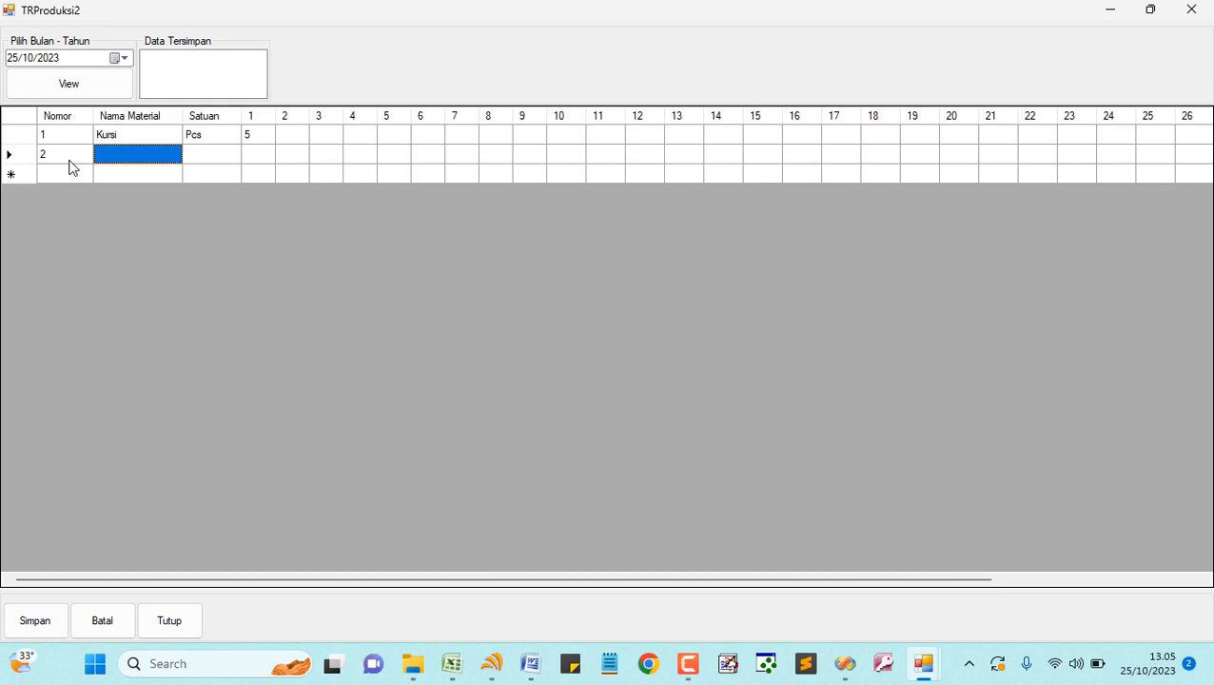
{"action": "type", "text": "Lemari"}
{"action": "key", "text": "Tab"}
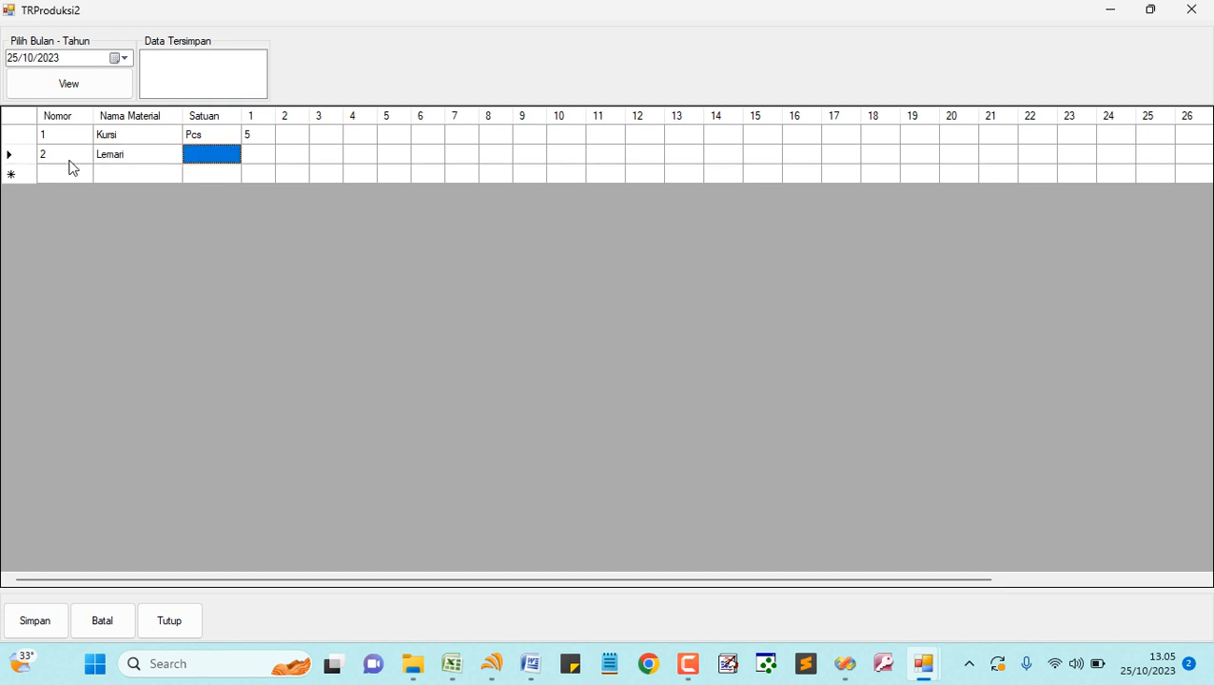
{"action": "type", "text": "Pcs"}
{"action": "key", "text": "Tab"}
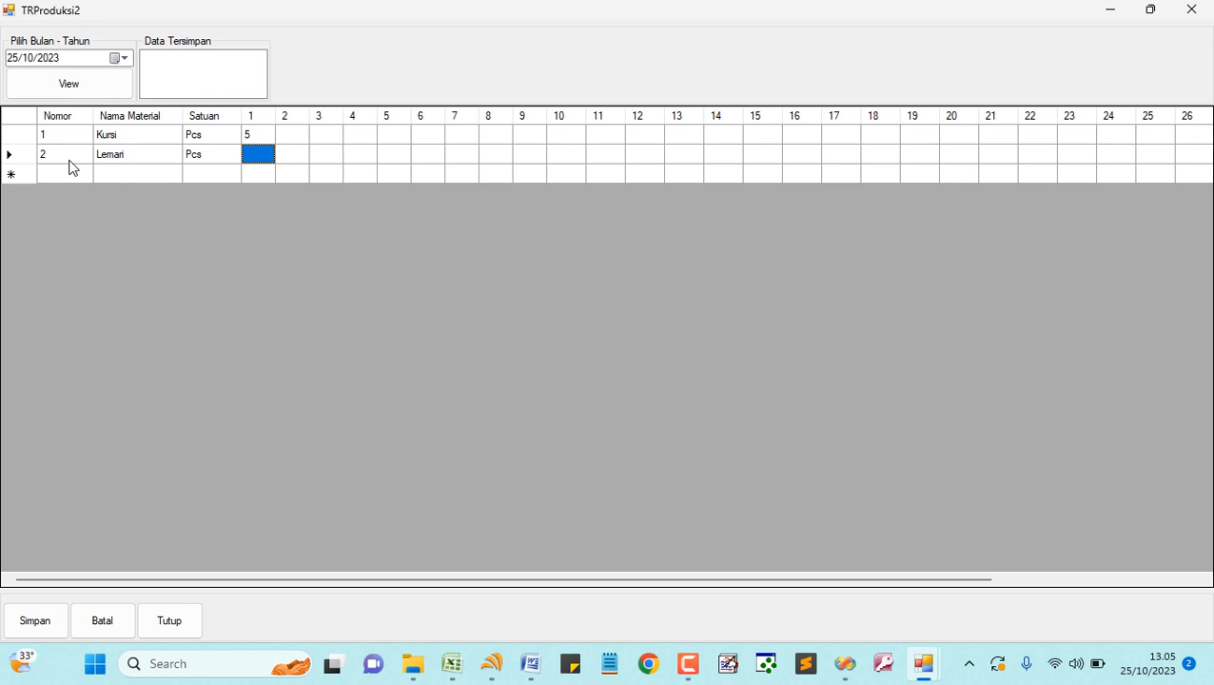
- Enter 2 for Lemari on day 1, save, then clear and reload Oktober 2023
{"action": "type", "text": "2"}
{"action": "key", "text": "Return"}
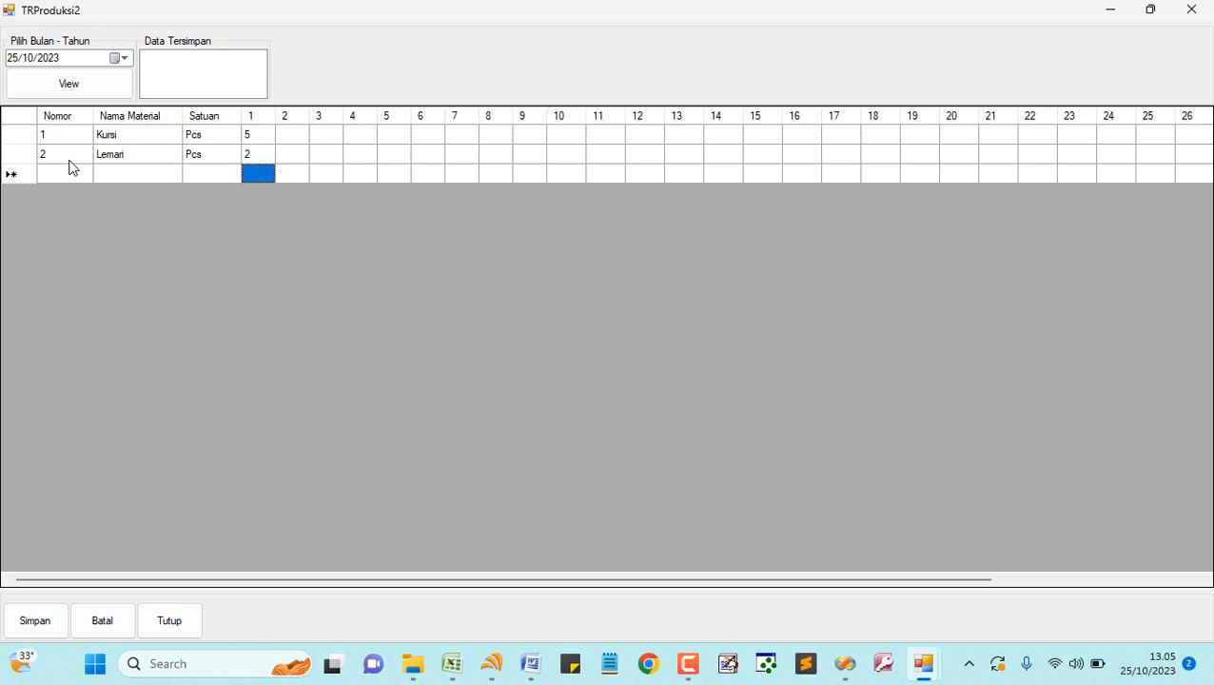
{"action": "left_click", "coordinate": [43, 621]}
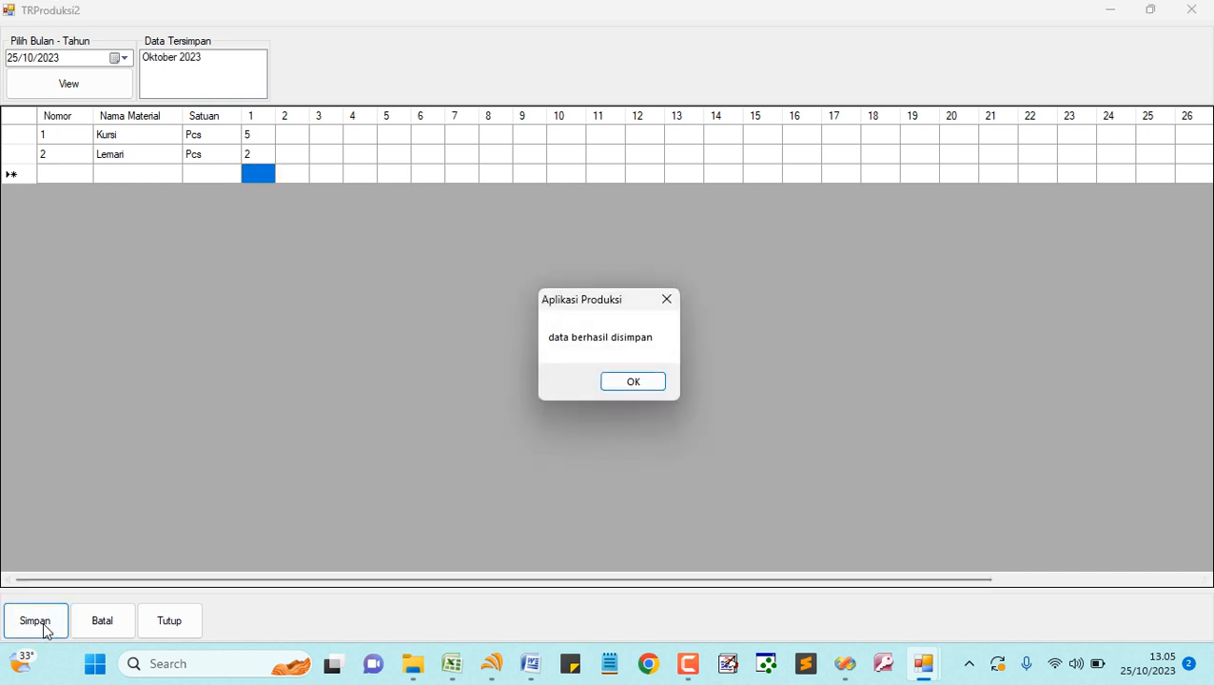
{"action": "left_click", "coordinate": [622, 385]}
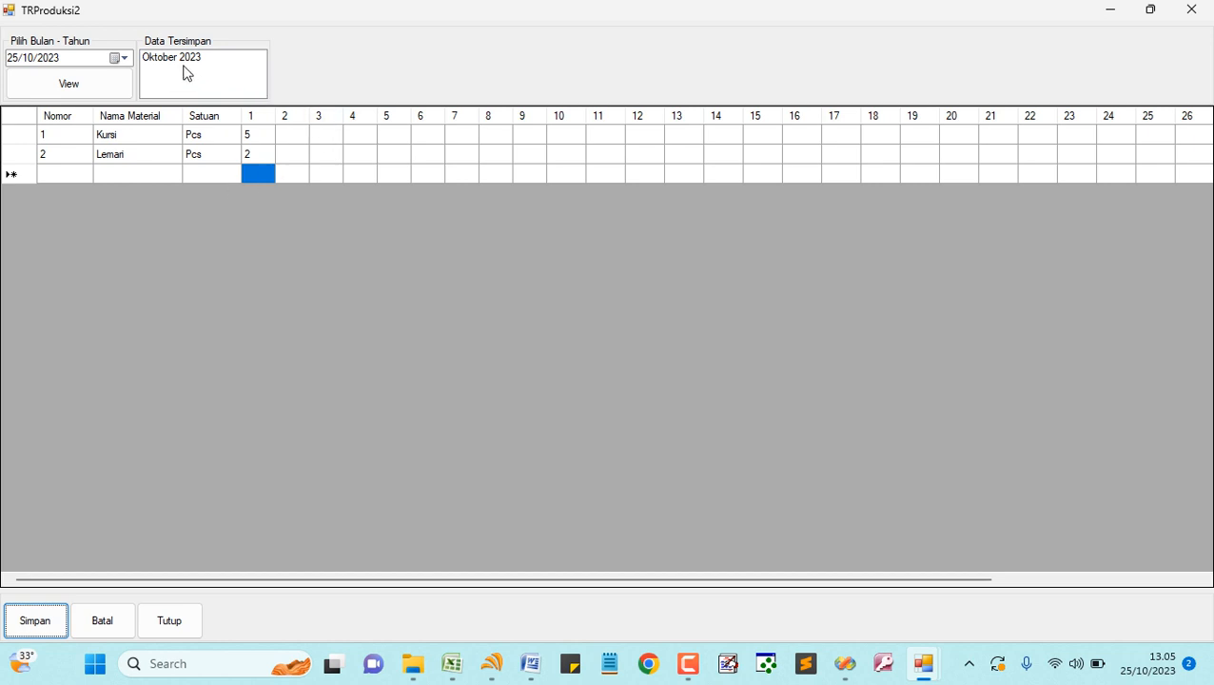
{"action": "left_click", "coordinate": [110, 633]}
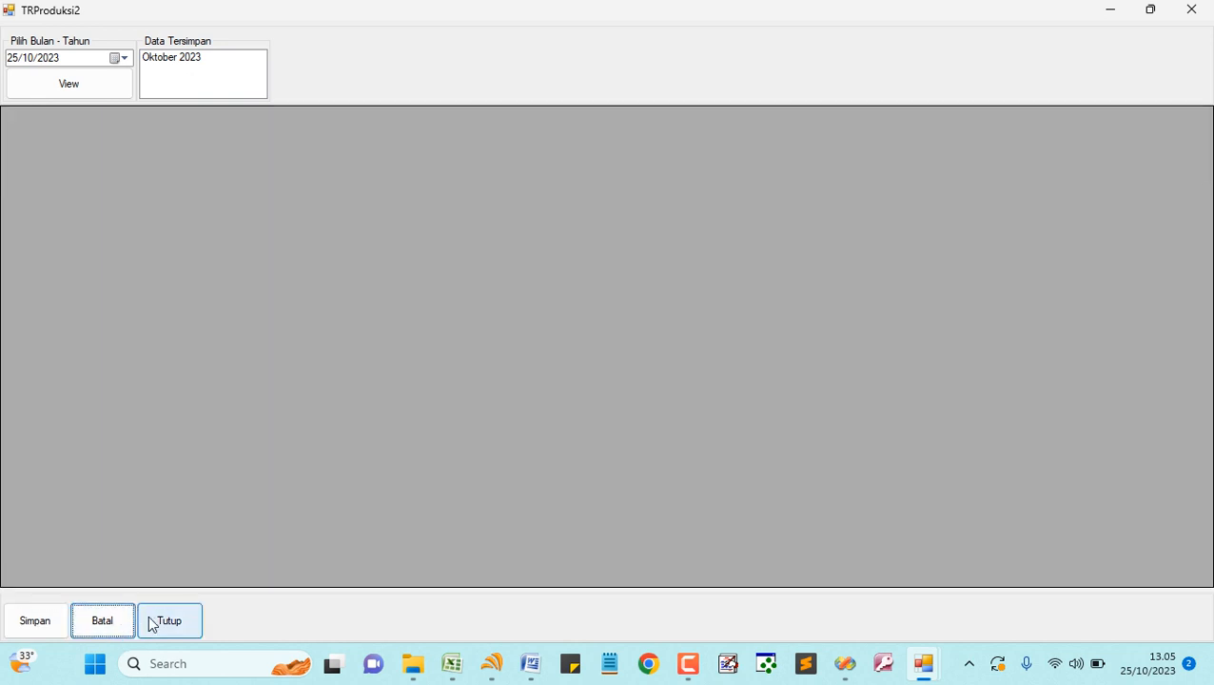
{"action": "left_click", "coordinate": [198, 59]}
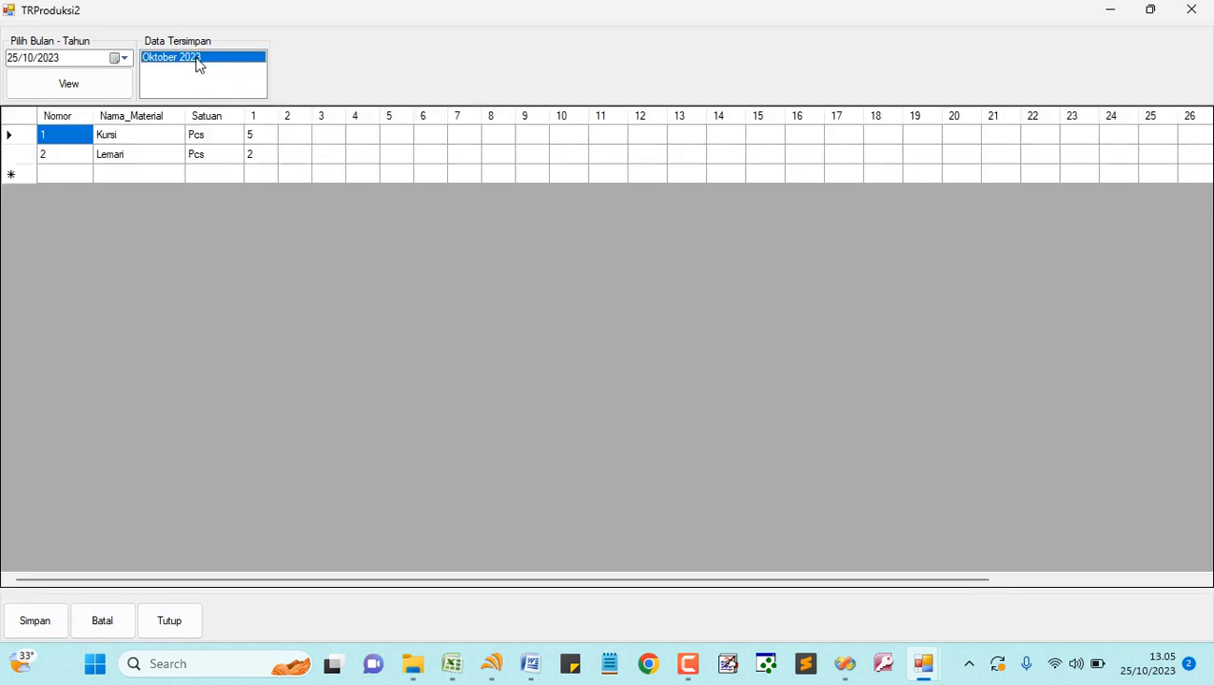
- Fill Kursi's days 2–4 with 0 and enter 5 on day 5
{"action": "left_click", "coordinate": [297, 135]}
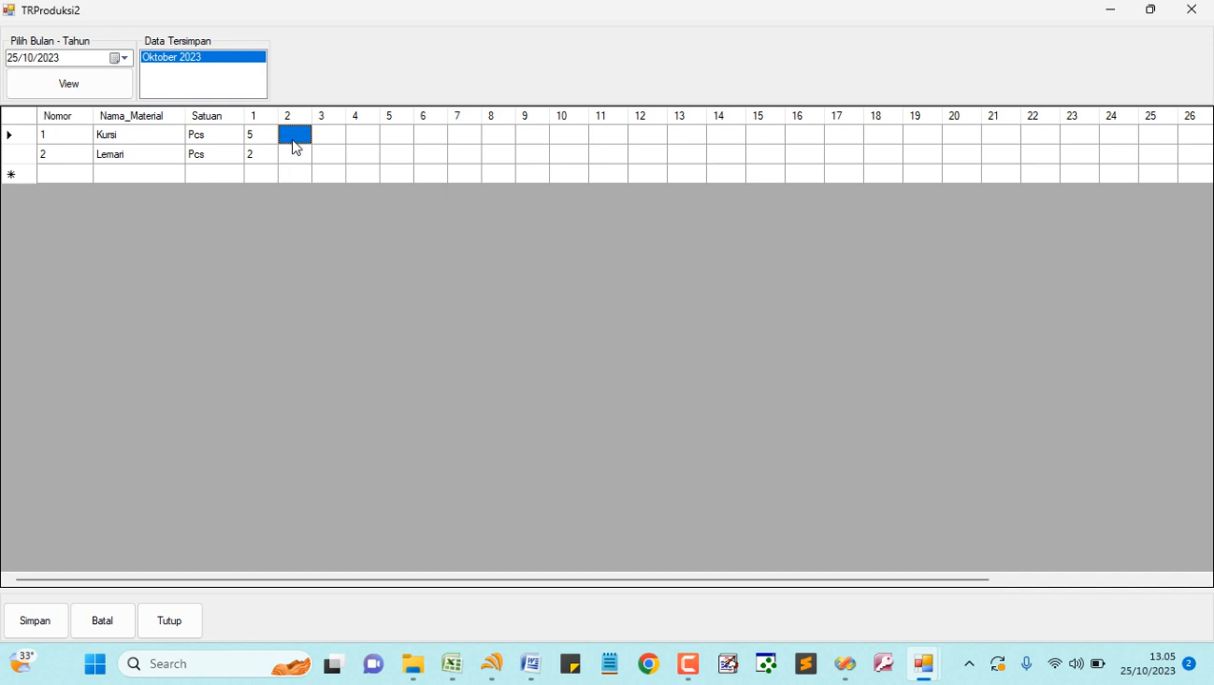
{"action": "left_click", "coordinate": [406, 136]}
{"action": "left_click", "coordinate": [301, 140]}
{"action": "type", "text": "8"}
{"action": "key", "text": "BackSpace"}
{"action": "type", "text": "0"}
{"action": "key", "text": "Tab"}
{"action": "type", "text": "0"}
{"action": "key", "text": "Tab"}
{"action": "type", "text": "0"}
{"action": "key", "text": "Tab"}
{"action": "type", "text": "0"}
{"action": "key", "text": "Tab"}
{"action": "left_click", "coordinate": [406, 144]}
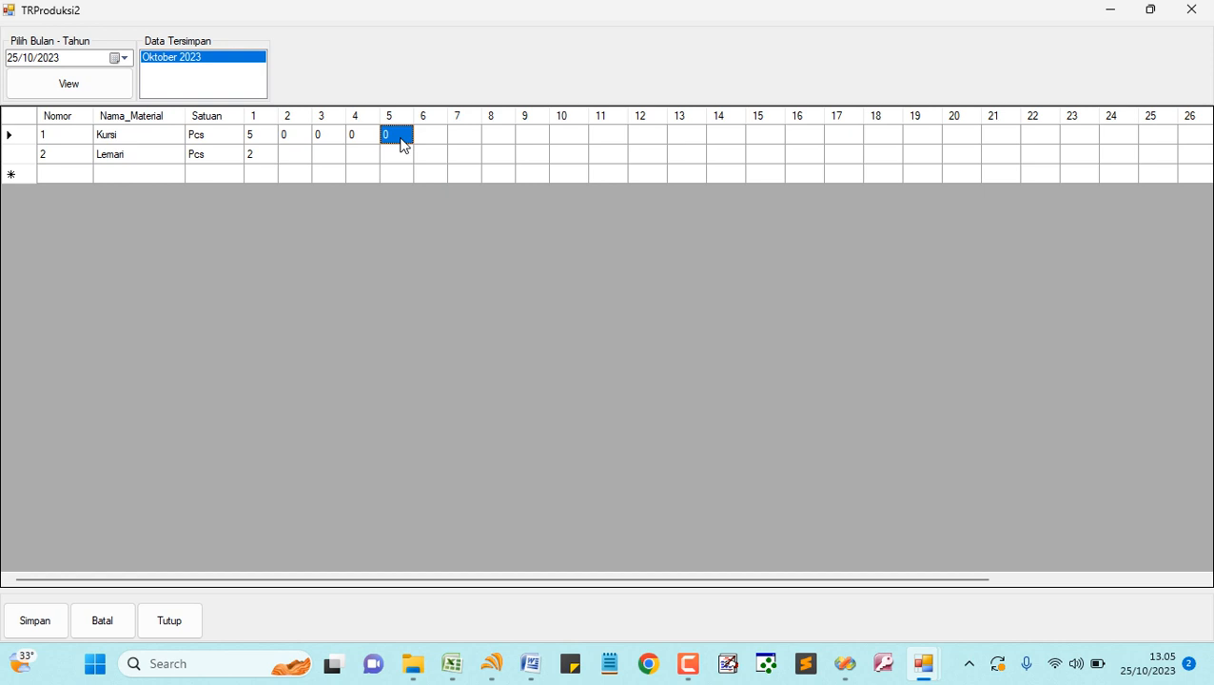
{"action": "left_click", "coordinate": [403, 140]}
{"action": "key", "text": "BackSpace"}
{"action": "type", "text": "5"}
{"action": "key", "text": "Return"}
- Fill Lemari's days 2–5 with 0 and enter 2 on day 6
{"action": "left_click", "coordinate": [297, 156]}
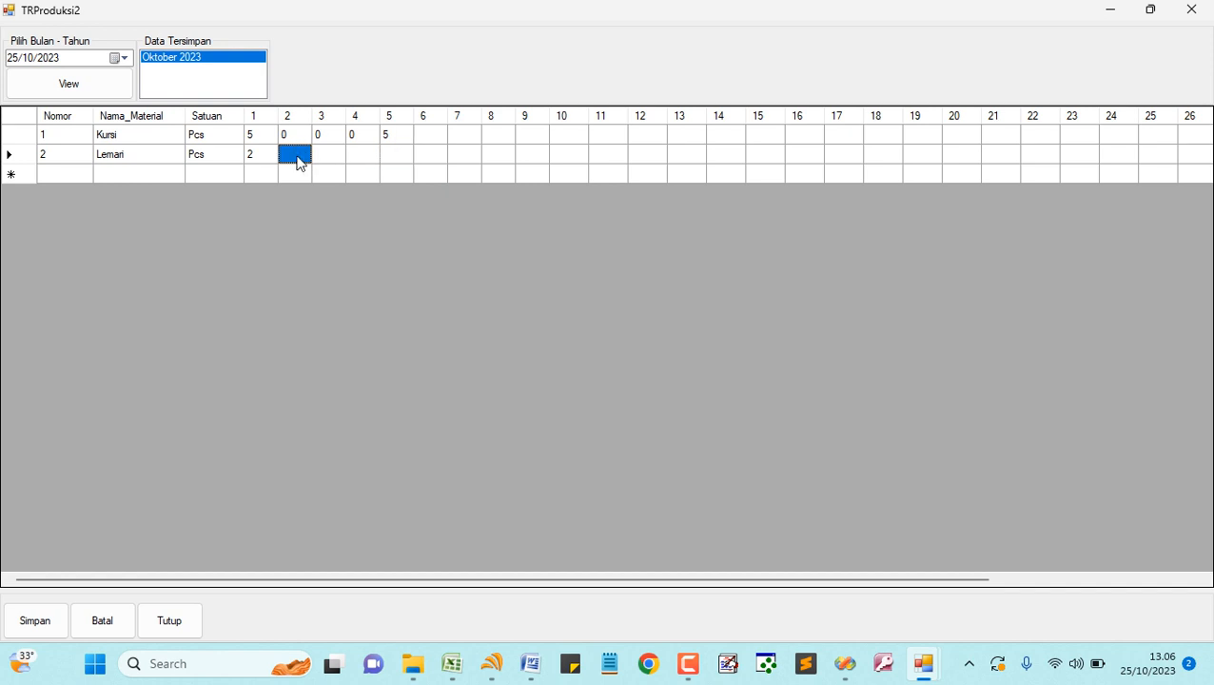
{"action": "type", "text": "0"}
{"action": "key", "text": "BackSpace"}
{"action": "type", "text": "0"}
{"action": "key", "text": "Tab"}
{"action": "type", "text": "0"}
{"action": "key", "text": "BackSpace"}
{"action": "type", "text": "0"}
{"action": "key", "text": "Tab"}
{"action": "type", "text": "0"}
{"action": "key", "text": "Tab"}
{"action": "type", "text": "0"}
{"action": "key", "text": "BackSpace"}
{"action": "type", "text": "0"}
{"action": "key", "text": "Tab"}
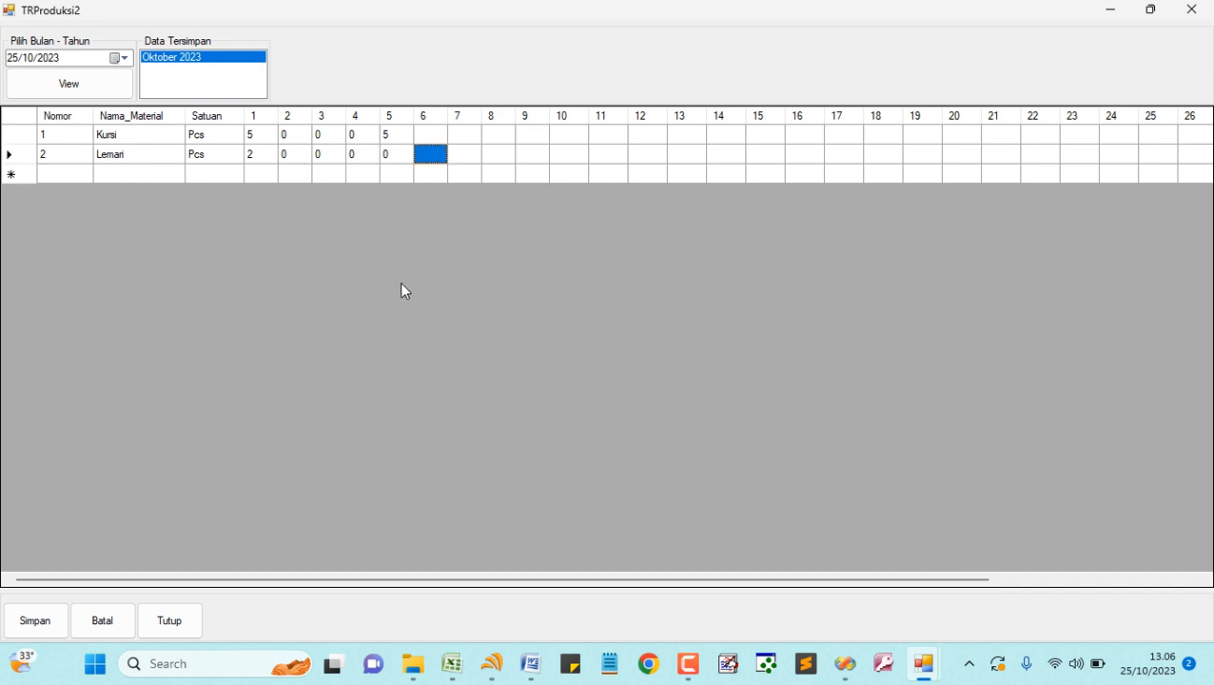
{"action": "type", "text": "2"}
{"action": "key", "text": "BackSpace"}
{"action": "type", "text": "2"}
{"action": "key", "text": "Return"}
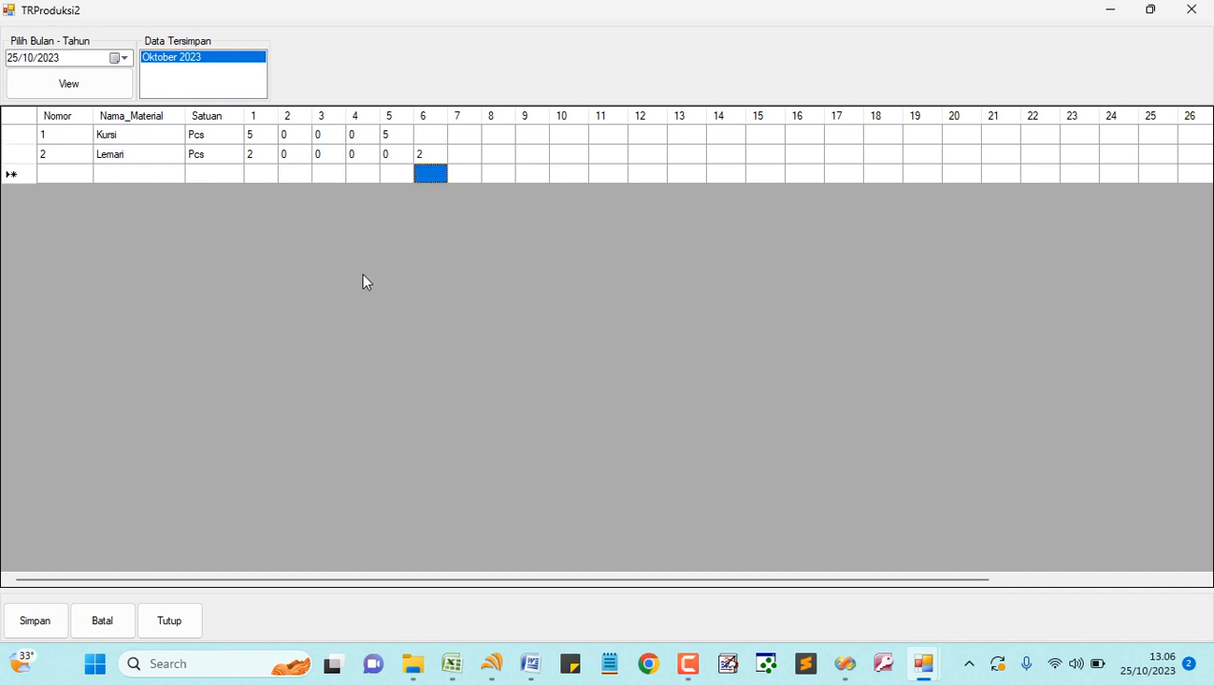
- Save the updated October 2023 grid, reload it from Data Tersimpan, and close the form
{"action": "left_click", "coordinate": [53, 626]}
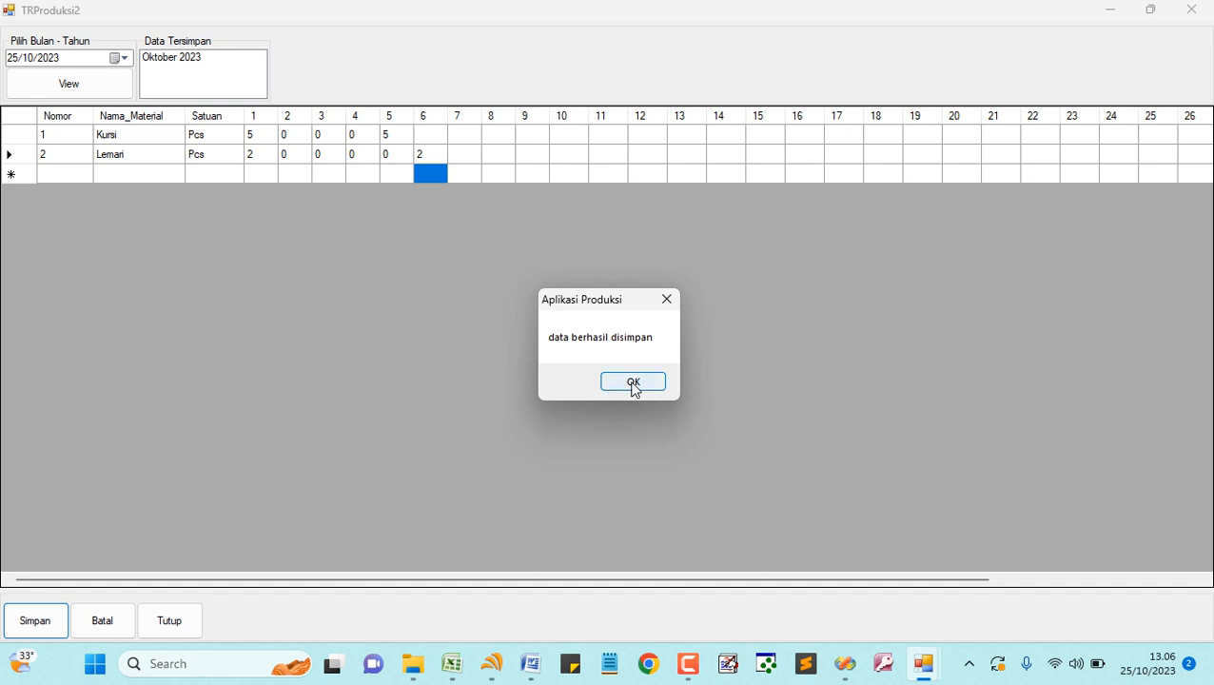
{"action": "left_click", "coordinate": [633, 382]}
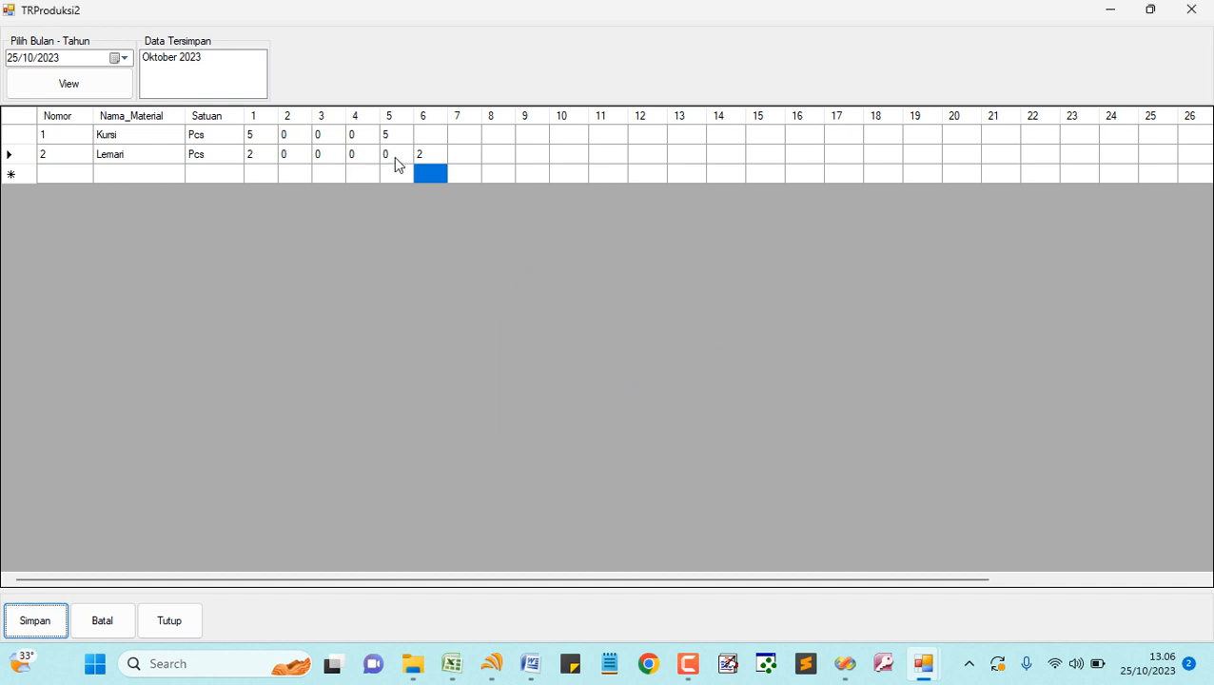
{"action": "left_click", "coordinate": [117, 619]}
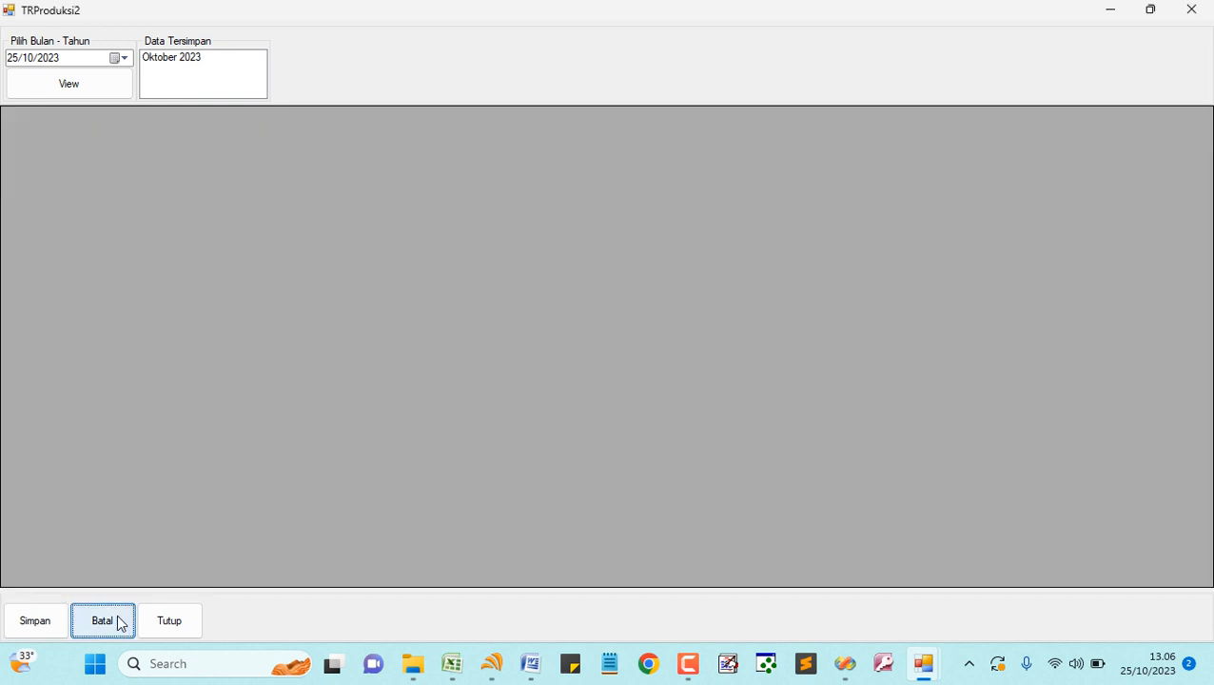
{"action": "left_click", "coordinate": [184, 59]}
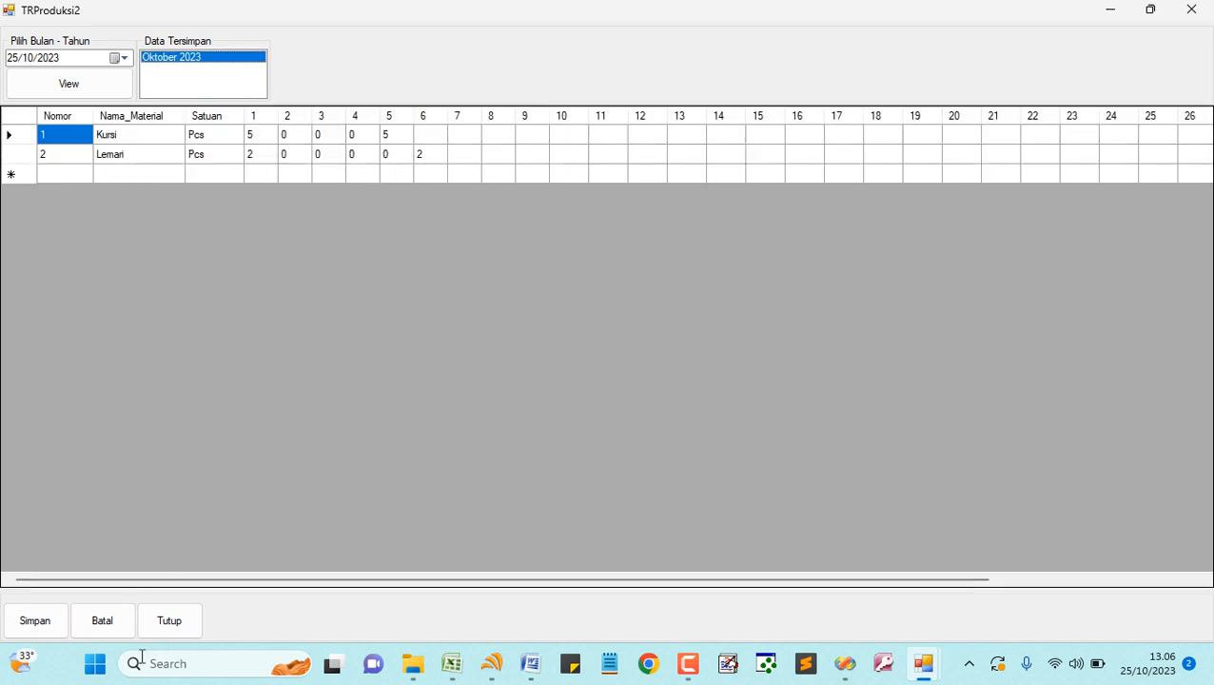
{"action": "left_click", "coordinate": [171, 630]}
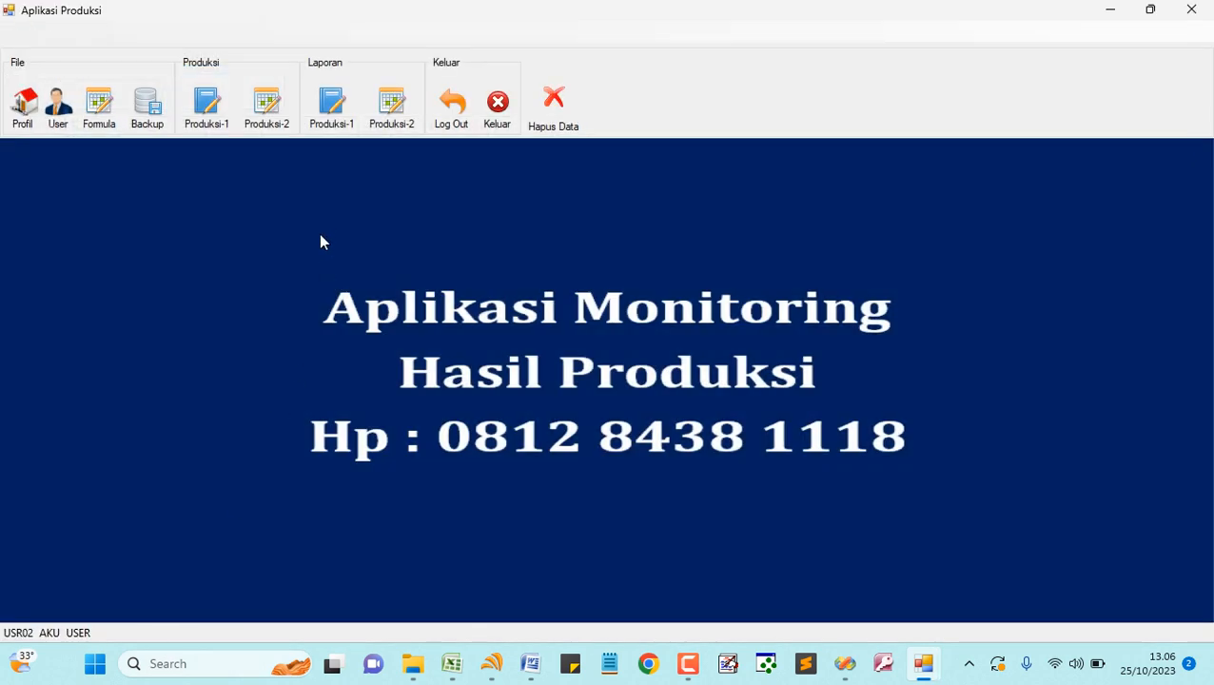
{"action": "left_click", "coordinate": [211, 111]}
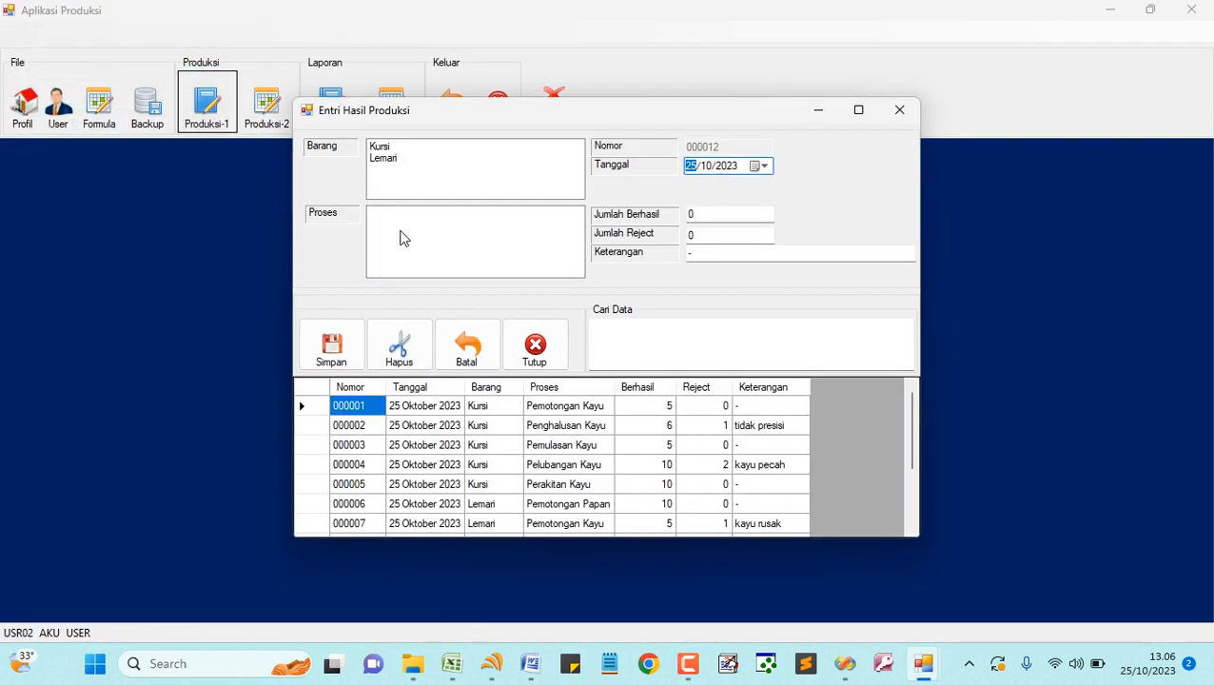
{"action": "left_click", "coordinate": [384, 149]}
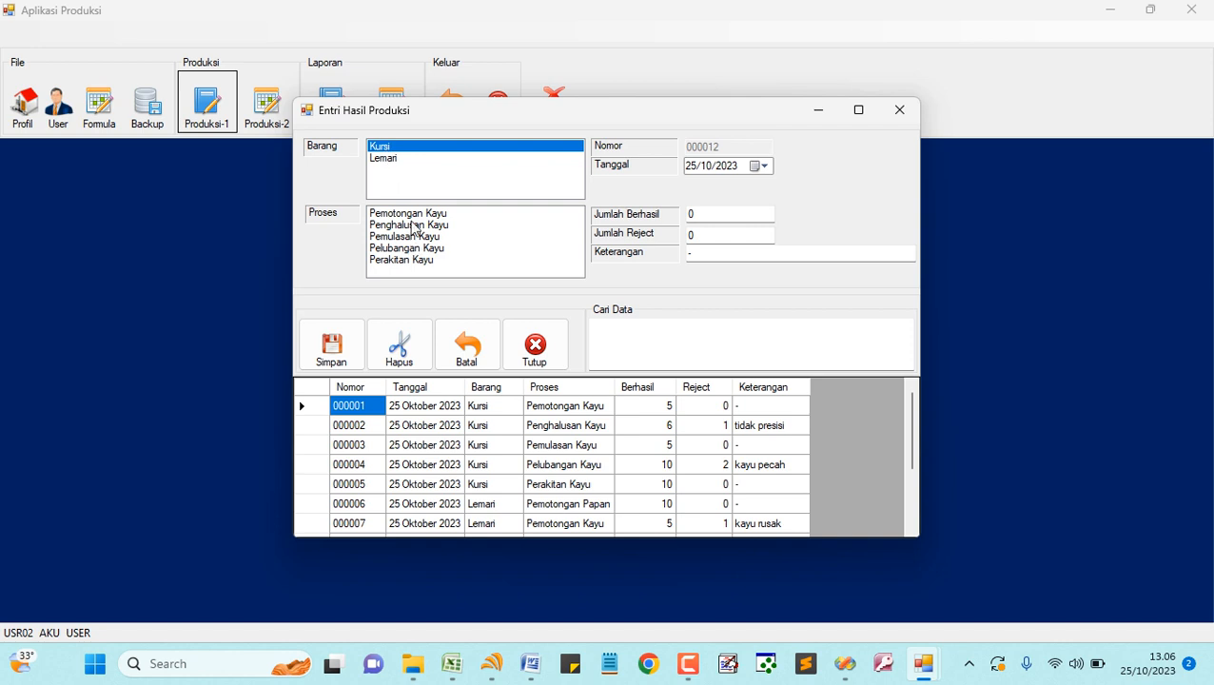
{"action": "left_click", "coordinate": [759, 167]}
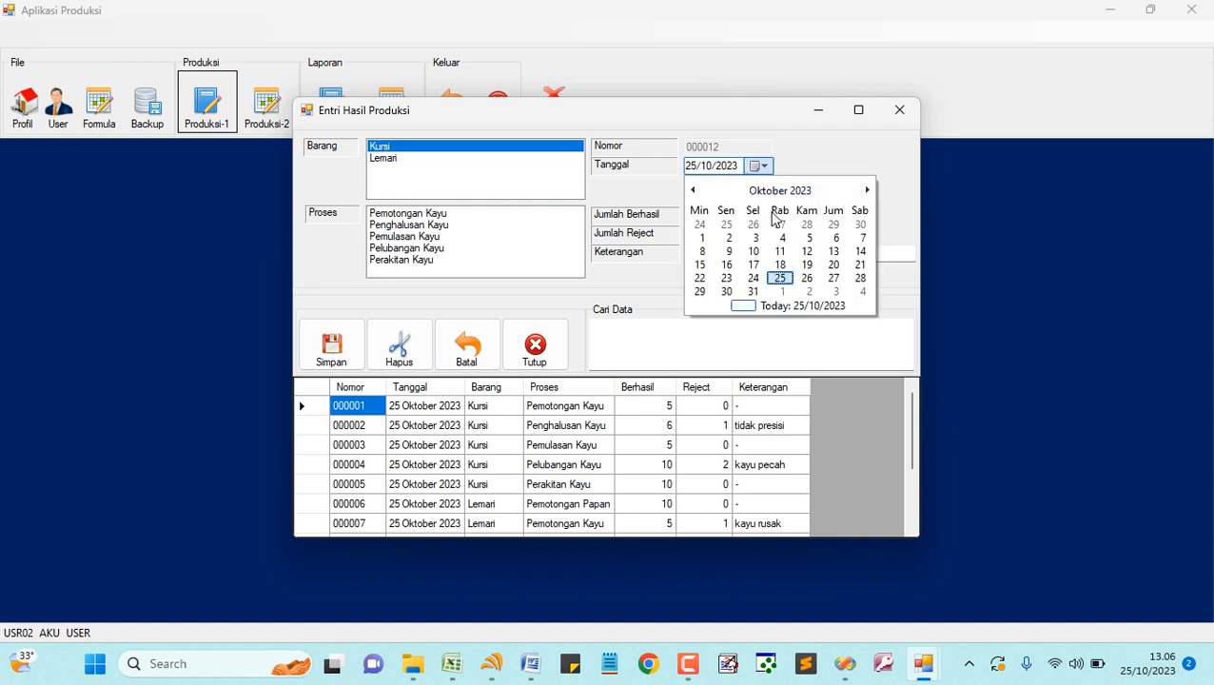
{"action": "left_click", "coordinate": [808, 279]}
{"action": "left_click", "coordinate": [451, 215]}
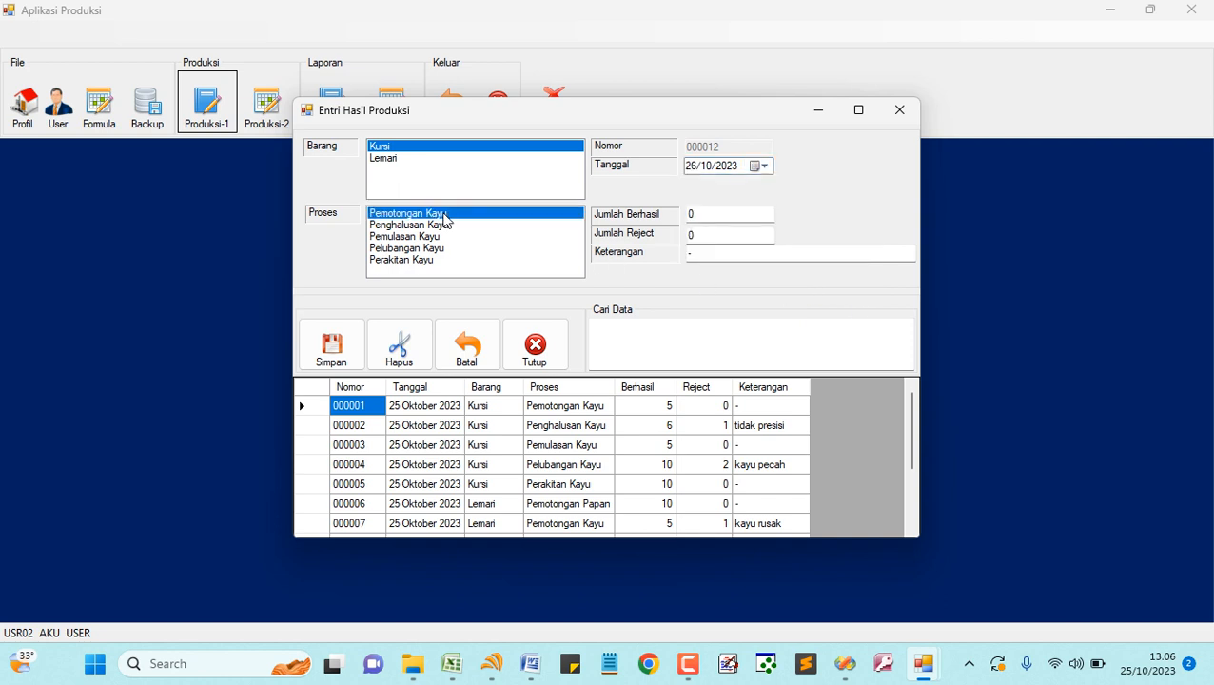
{"action": "left_click", "coordinate": [682, 215]}
{"action": "left_click", "coordinate": [716, 234]}
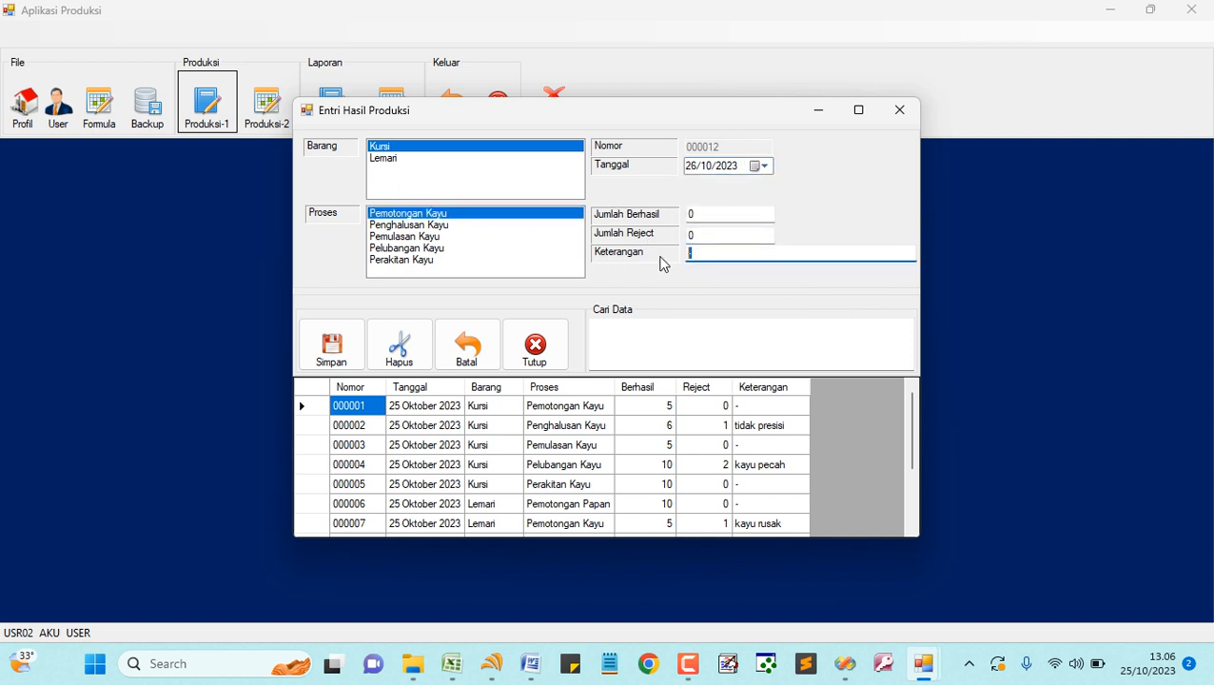
{"action": "left_click", "coordinate": [476, 344]}
{"action": "left_click", "coordinate": [529, 349]}
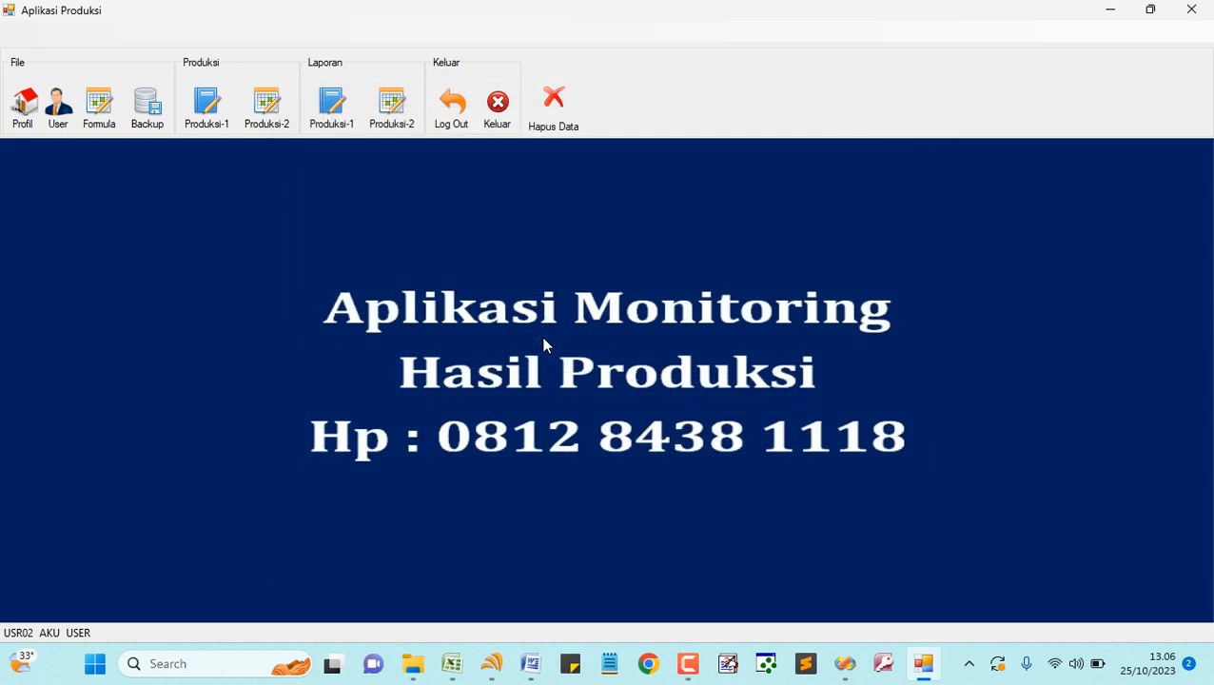
- Preview Kursi's daily report and check Pemotongan Kayu 5 and Penghalusan Kayu 6 with its 'tidak presisi' reject
{"action": "left_click", "coordinate": [329, 107]}
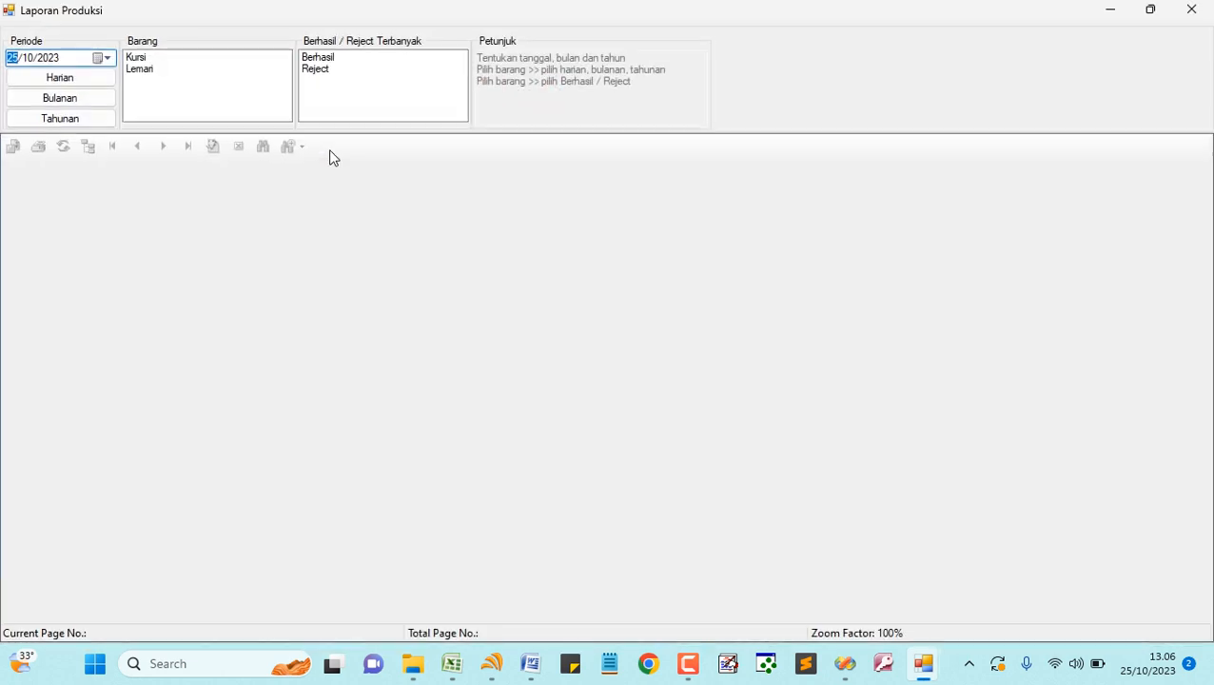
{"action": "left_click", "coordinate": [133, 57]}
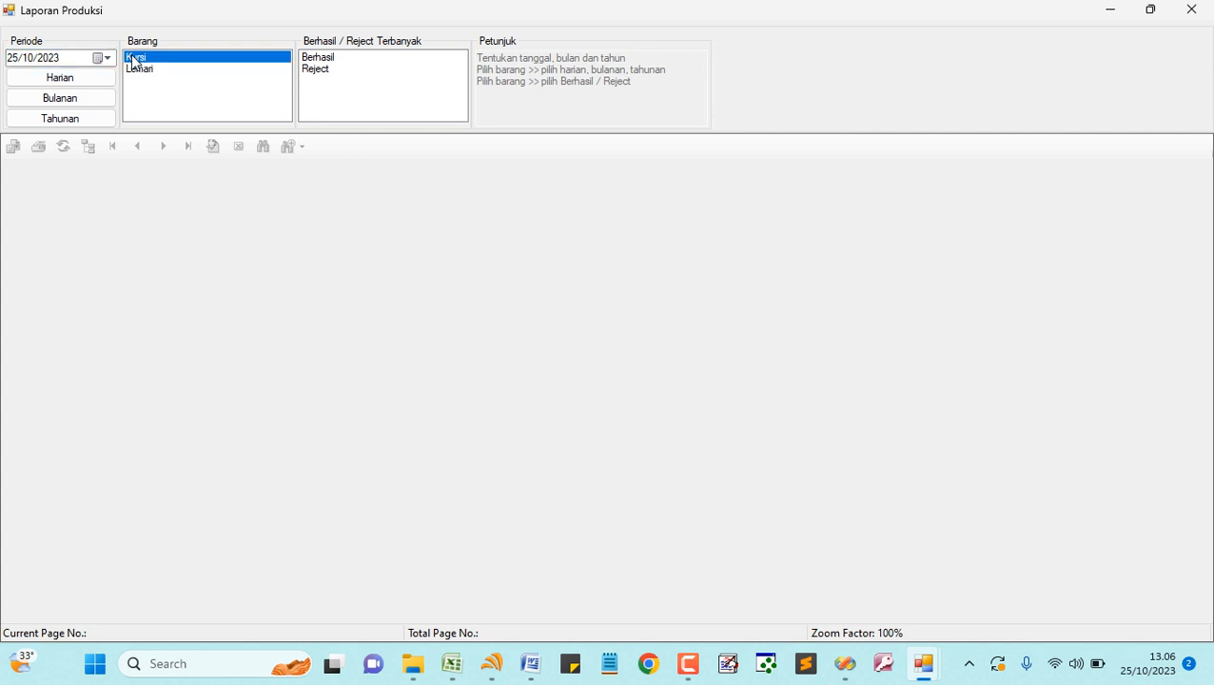
{"action": "left_click", "coordinate": [84, 80]}
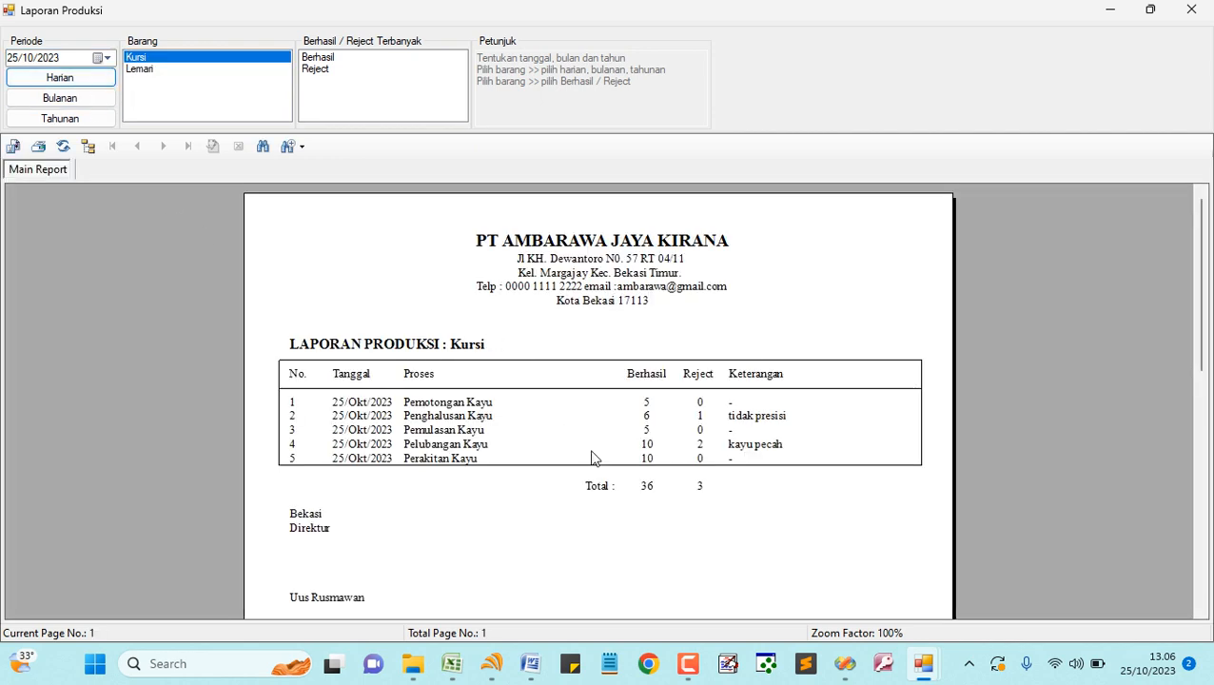
{"action": "left_click", "coordinate": [462, 407]}
{"action": "left_click", "coordinate": [651, 402]}
{"action": "left_click", "coordinate": [451, 420]}
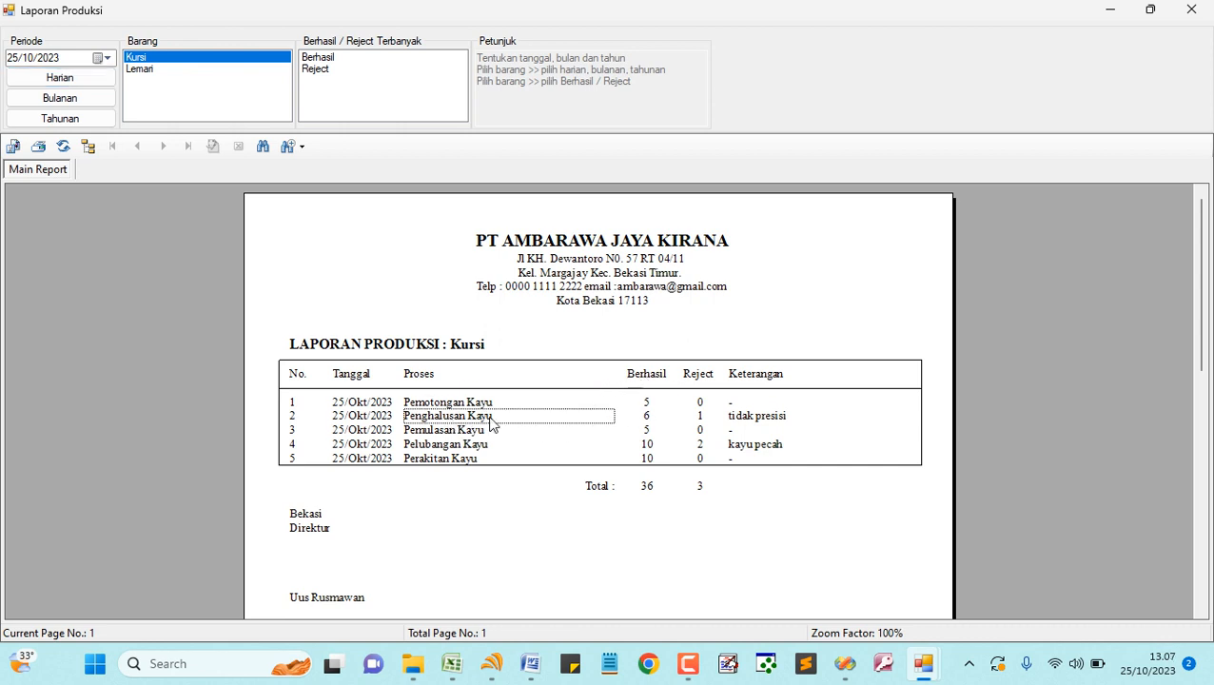
{"action": "left_click", "coordinate": [644, 417]}
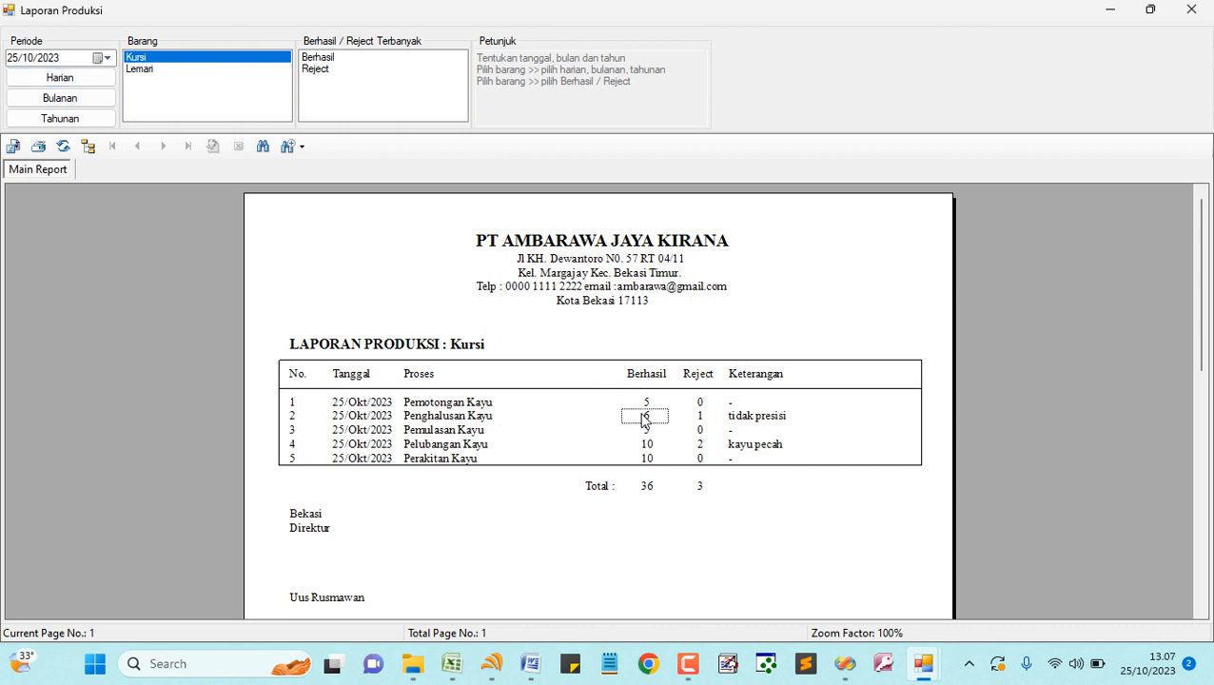
{"action": "left_click", "coordinate": [704, 420]}
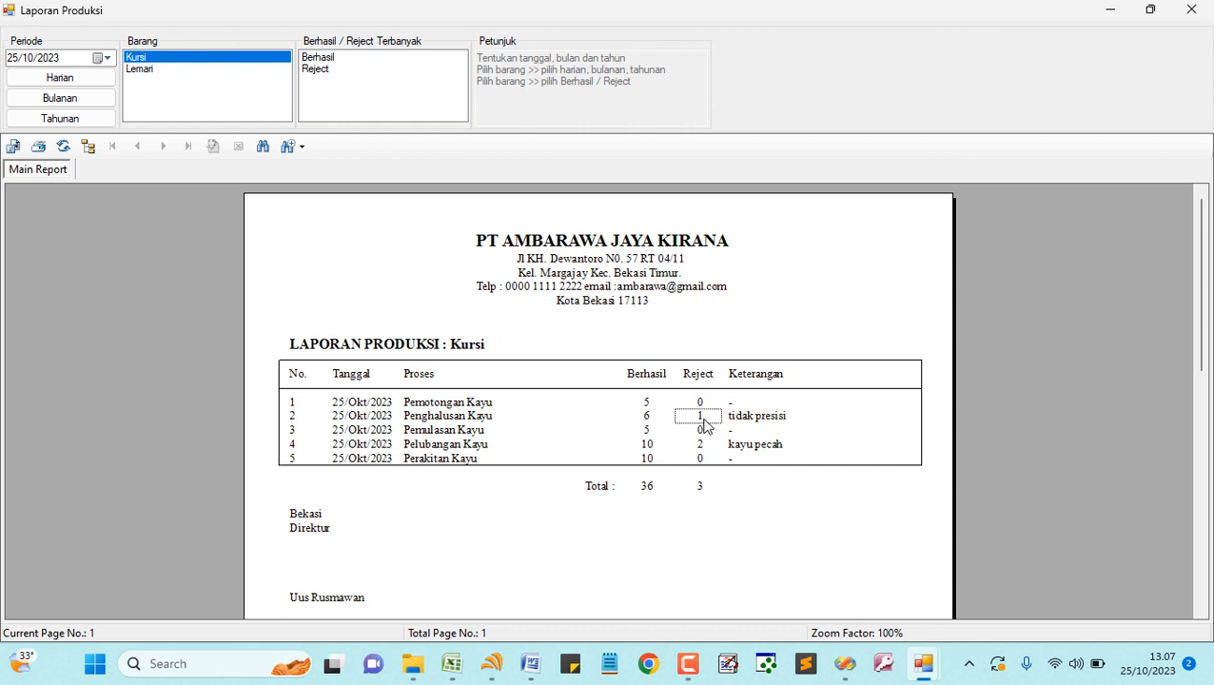
{"action": "left_click", "coordinate": [745, 419]}
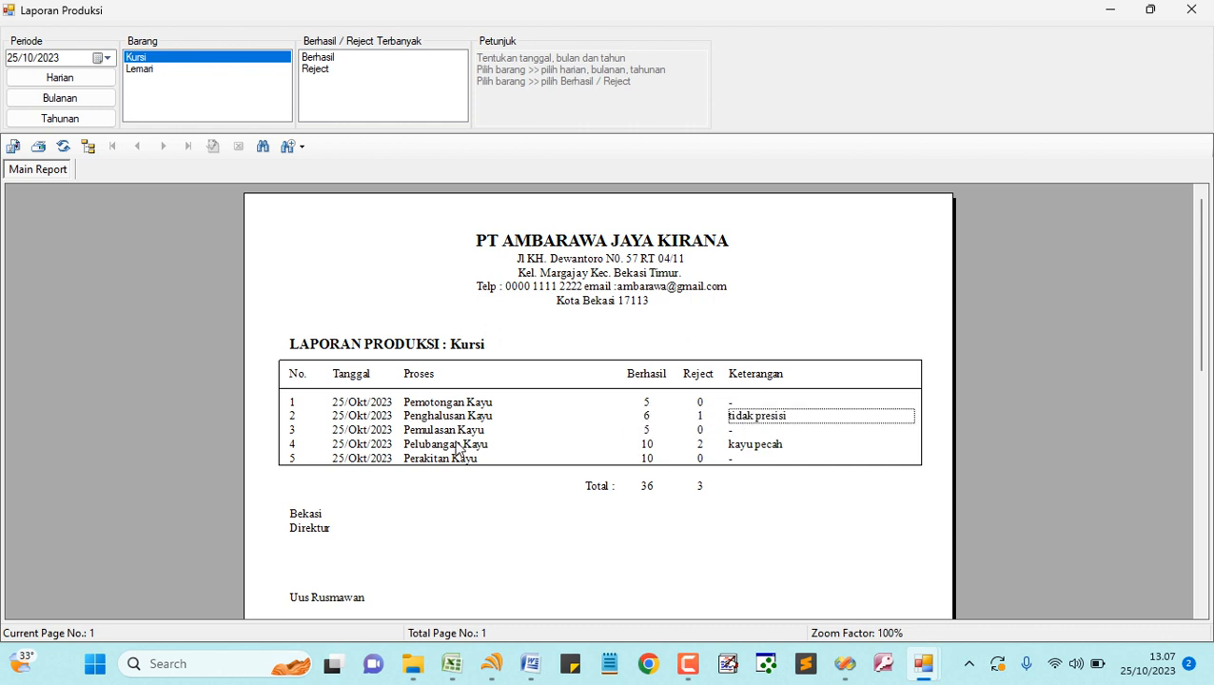
- Switch the report to Lemari and show its daily then monthly production report
{"action": "left_click", "coordinate": [145, 69]}
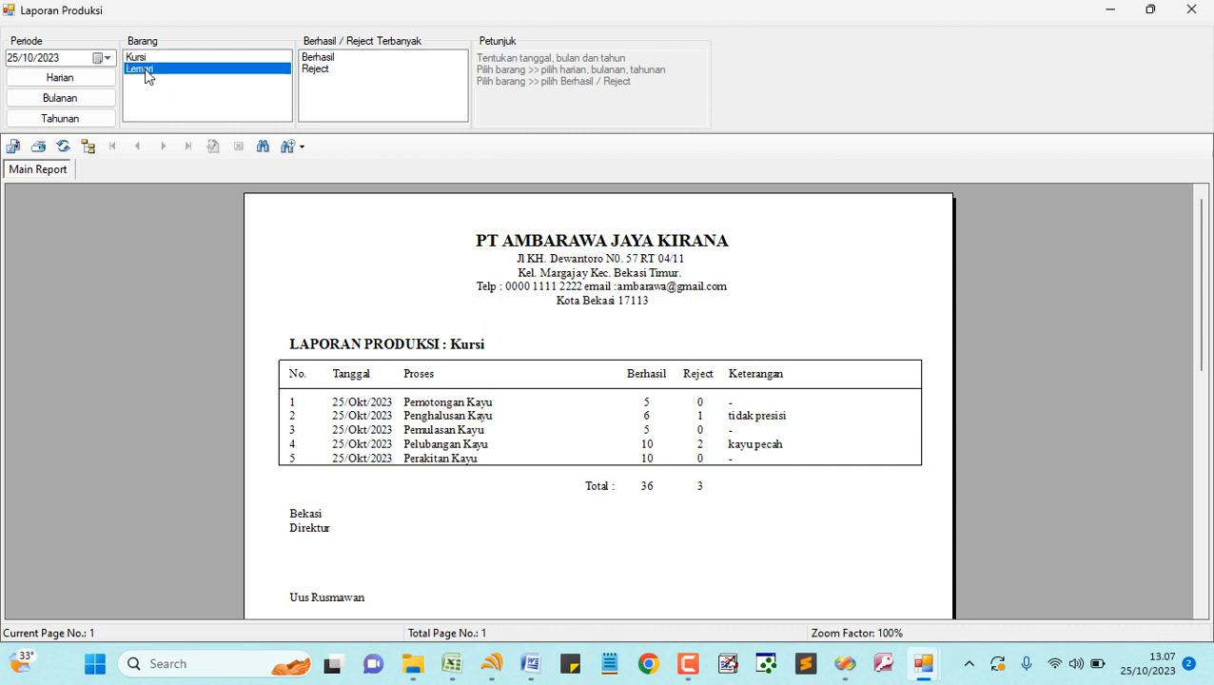
{"action": "left_click", "coordinate": [66, 78]}
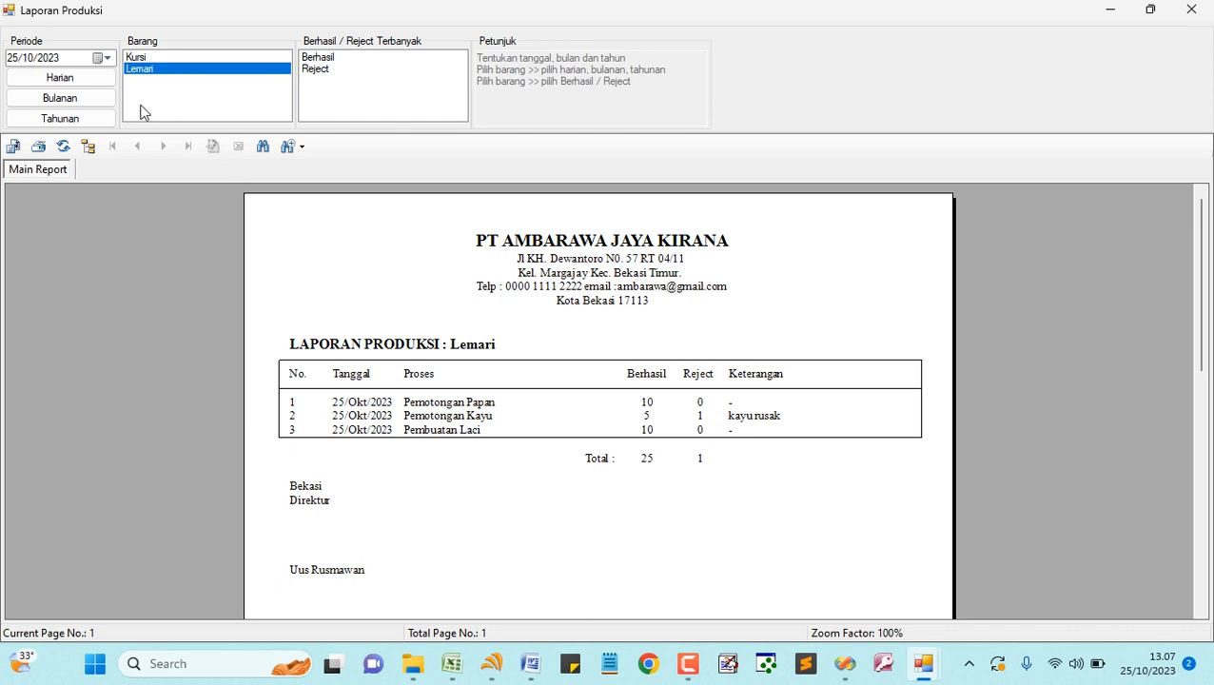
{"action": "left_click", "coordinate": [66, 99]}
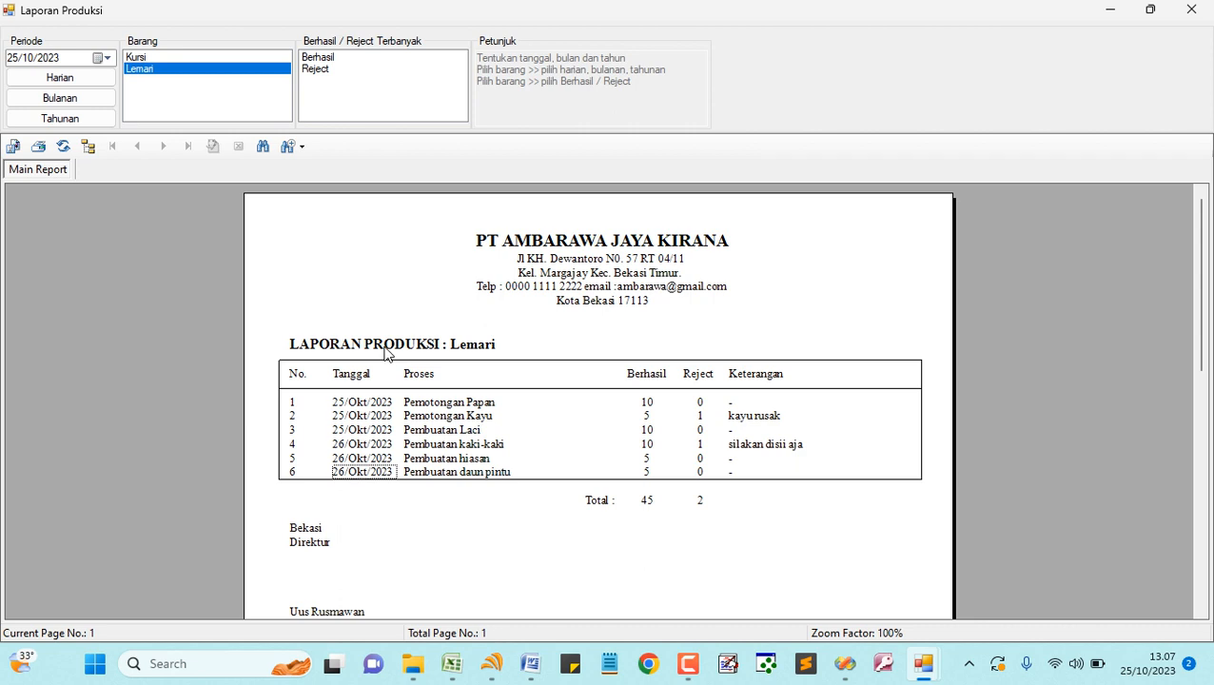
{"action": "scroll", "coordinate": [367, 472], "scroll_direction": "down", "scroll_amount": 3}
{"action": "scroll", "coordinate": [366, 473], "scroll_direction": "up", "scroll_amount": 3}
{"action": "left_click", "coordinate": [133, 59]}
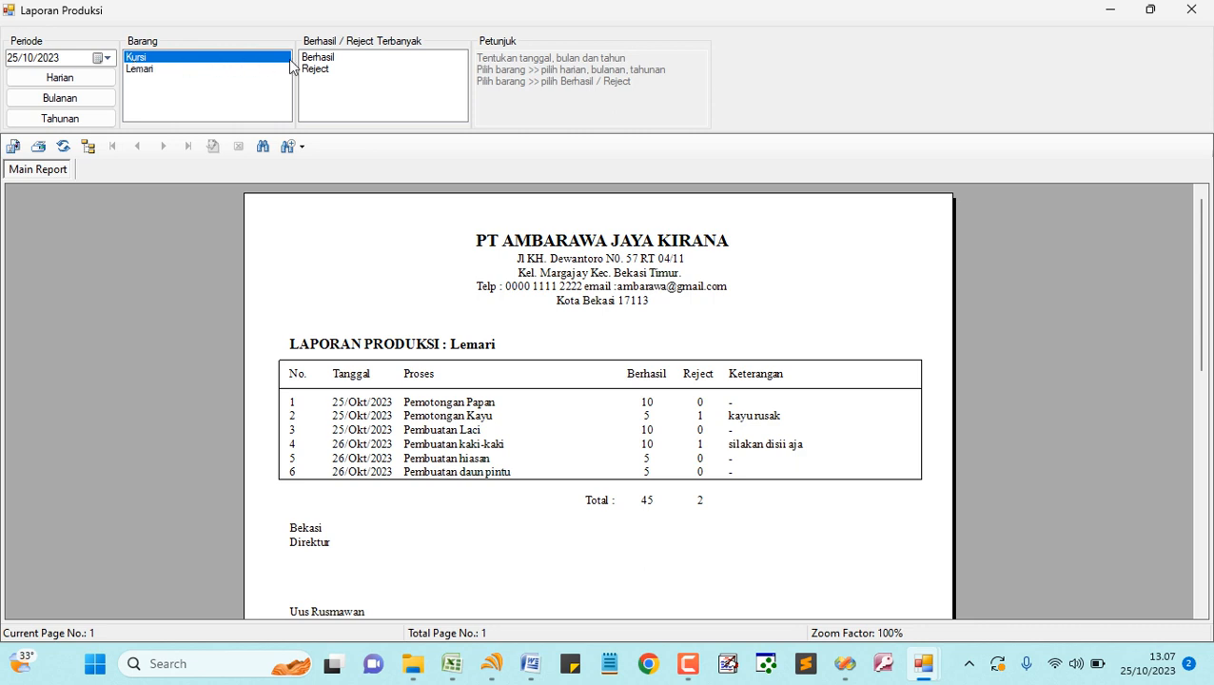
- Rank Kursi's processes by Berhasil, checking the top successful count of 10 and the Perakitan/Pelubangan Kayu rows
{"action": "left_click", "coordinate": [322, 59]}
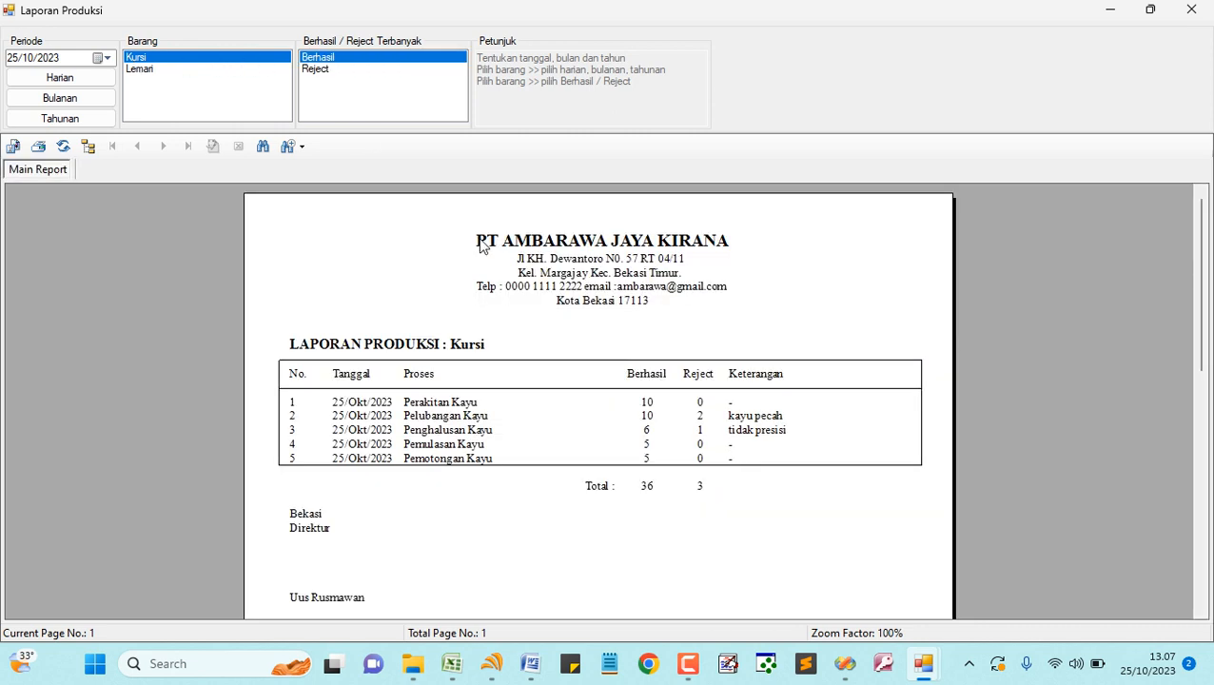
{"action": "left_click", "coordinate": [646, 402]}
{"action": "left_click", "coordinate": [450, 402]}
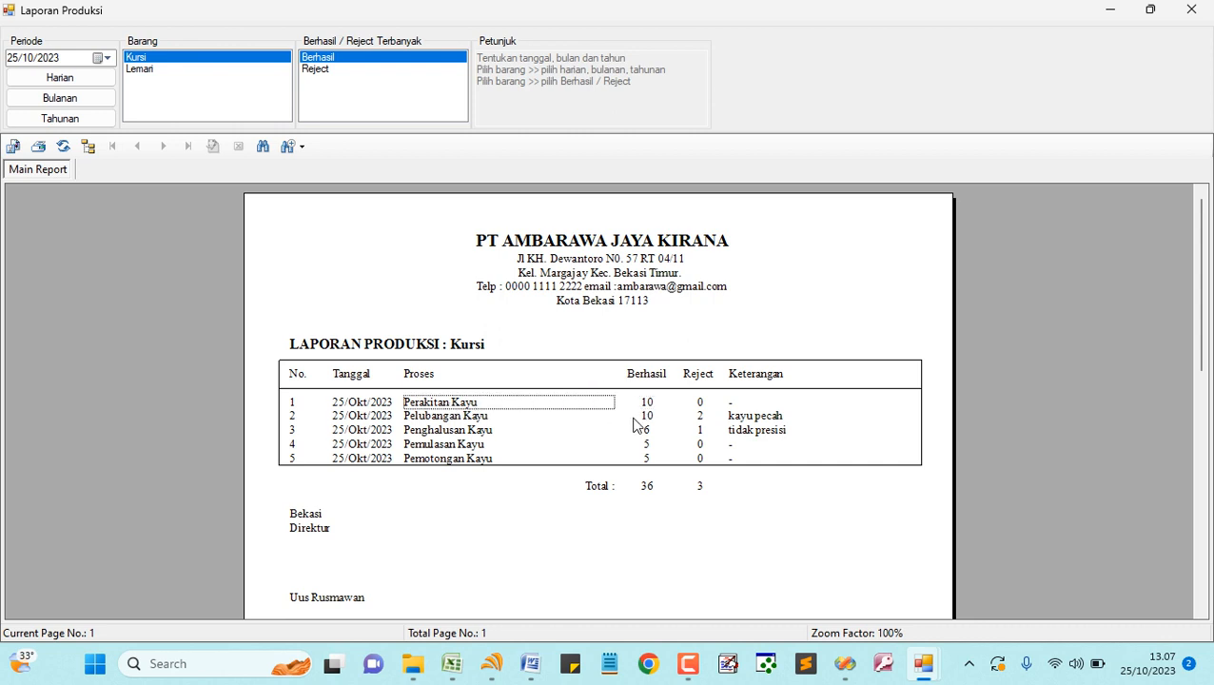
{"action": "left_click", "coordinate": [463, 416]}
{"action": "left_click", "coordinate": [647, 416]}
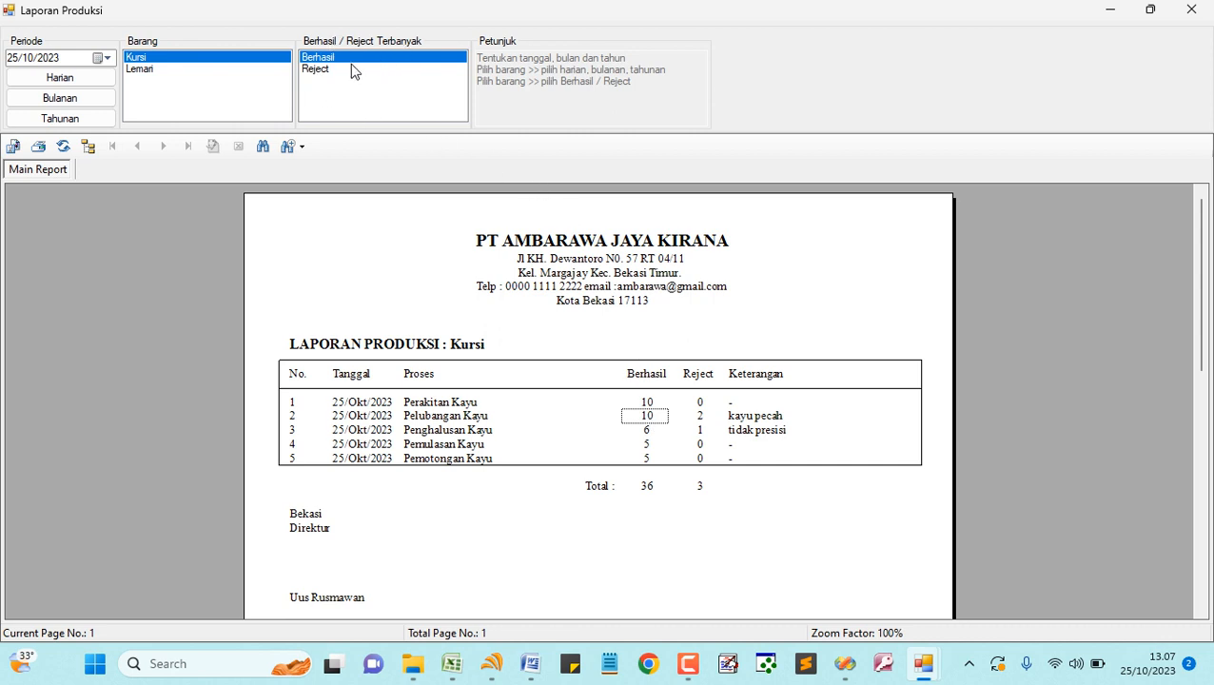
- Re-rank by Reject, checking the top reject count of 2 and the 'kayu pecah' remark
{"action": "left_click", "coordinate": [316, 74]}
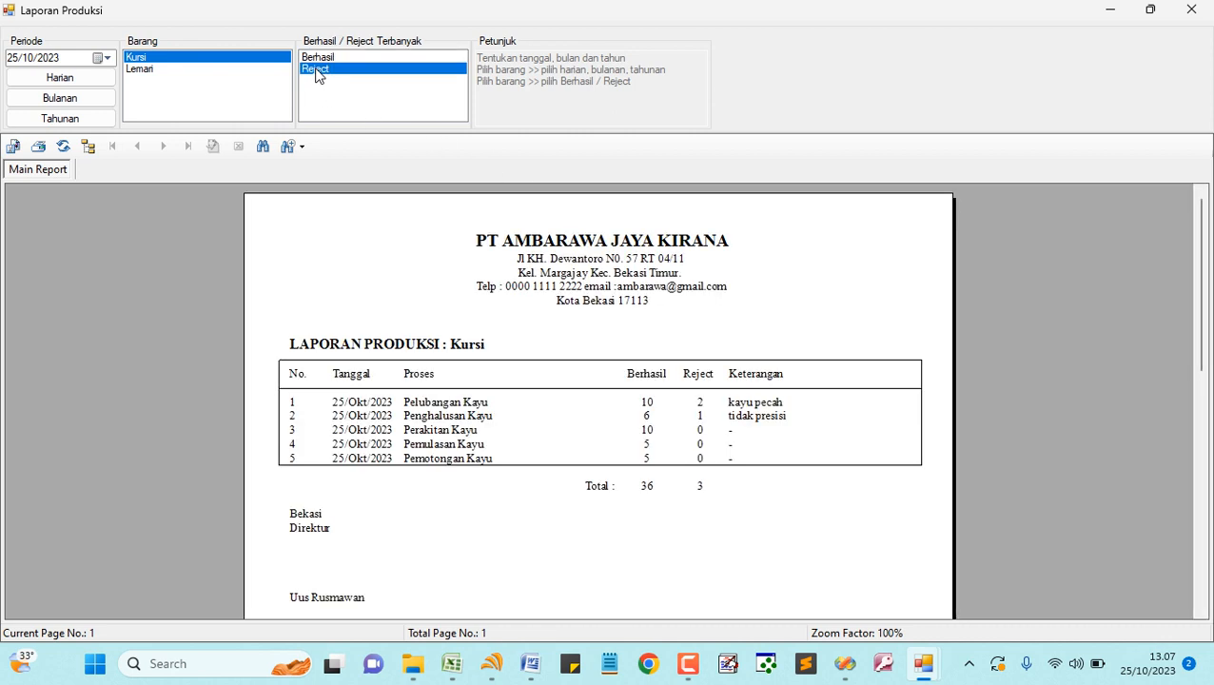
{"action": "left_click", "coordinate": [701, 406]}
{"action": "left_click", "coordinate": [477, 407]}
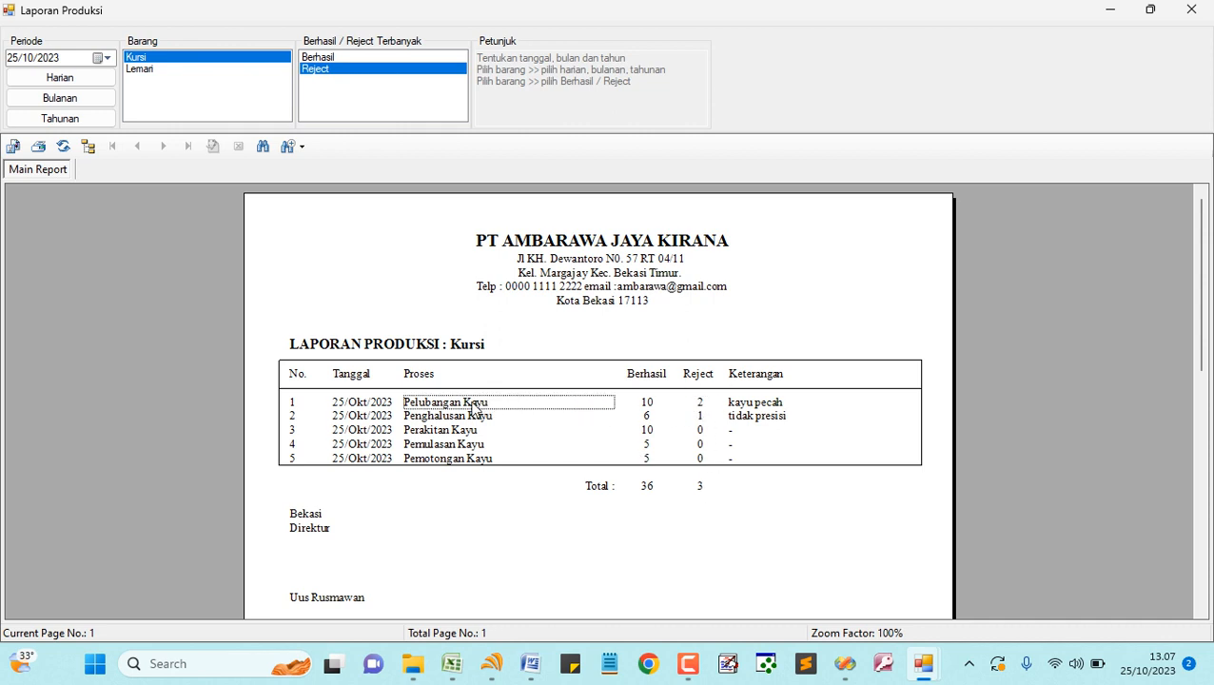
{"action": "left_click", "coordinate": [698, 406]}
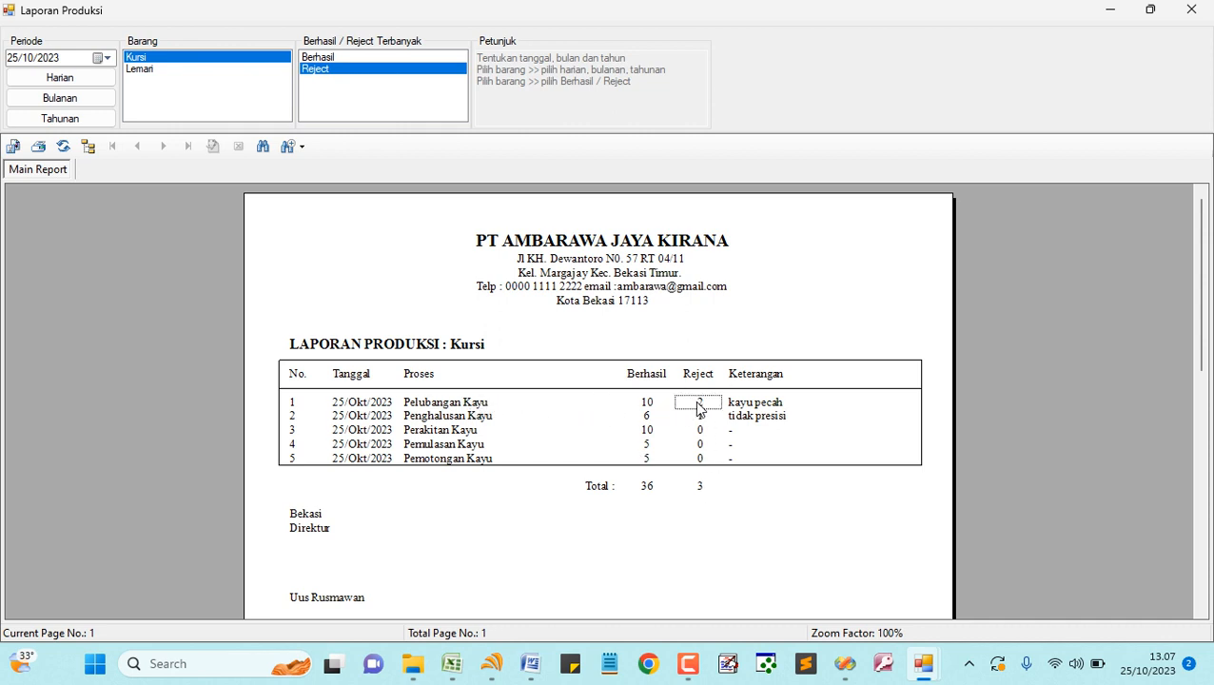
{"action": "left_click", "coordinate": [751, 407]}
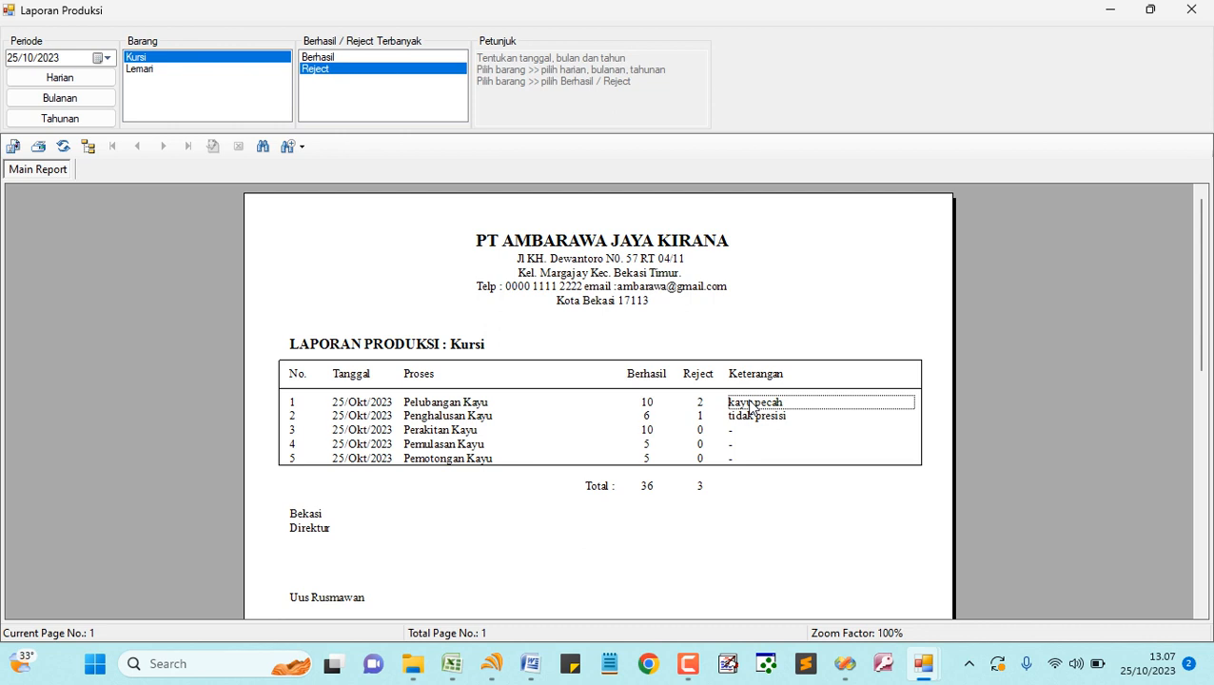
- Review the company name and address in the report header, then close the report and reopen the company profile
{"action": "scroll", "coordinate": [544, 464], "scroll_direction": "down", "scroll_amount": 2}
{"action": "scroll", "coordinate": [544, 464], "scroll_direction": "up", "scroll_amount": 2}
{"action": "left_click", "coordinate": [555, 244]}
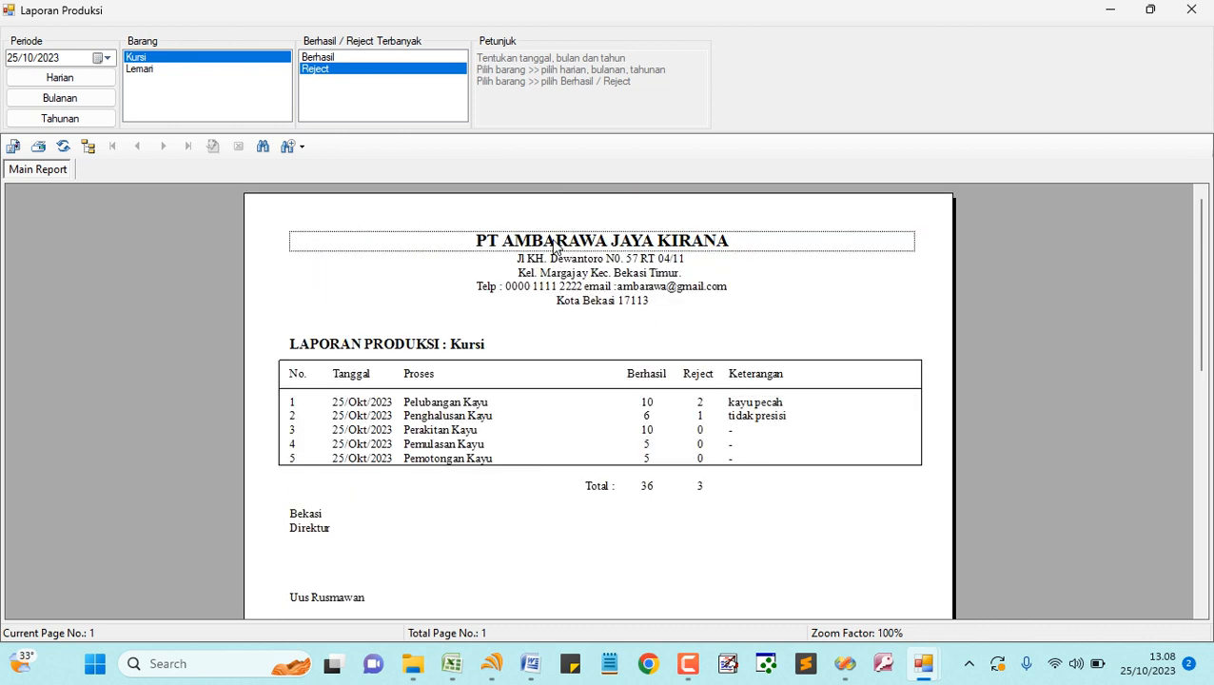
{"action": "left_click", "coordinate": [575, 263]}
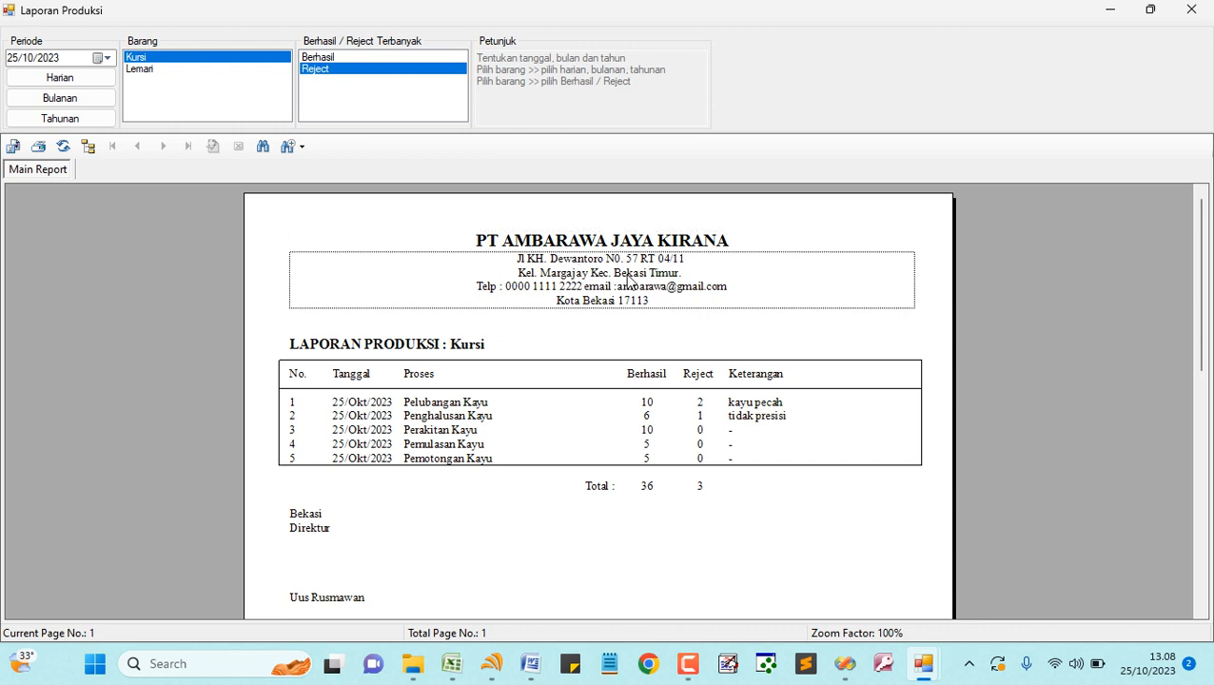
{"action": "left_click", "coordinate": [570, 277]}
{"action": "left_click", "coordinate": [1191, 11]}
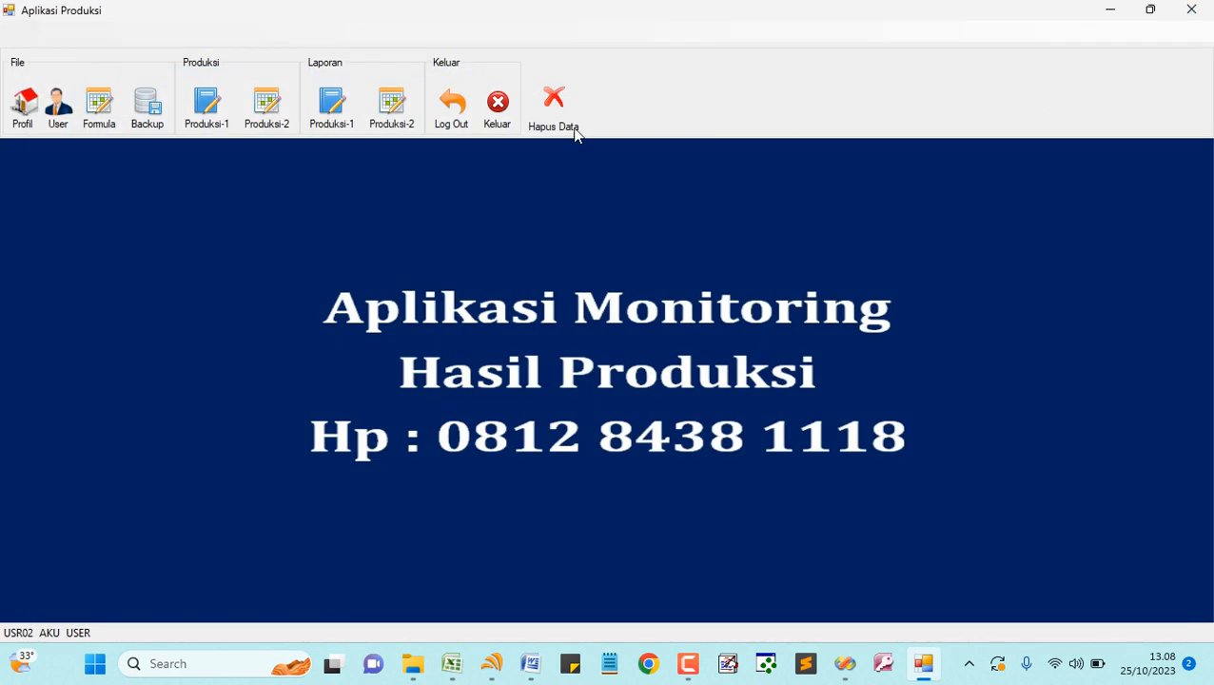
{"action": "left_click", "coordinate": [23, 107]}
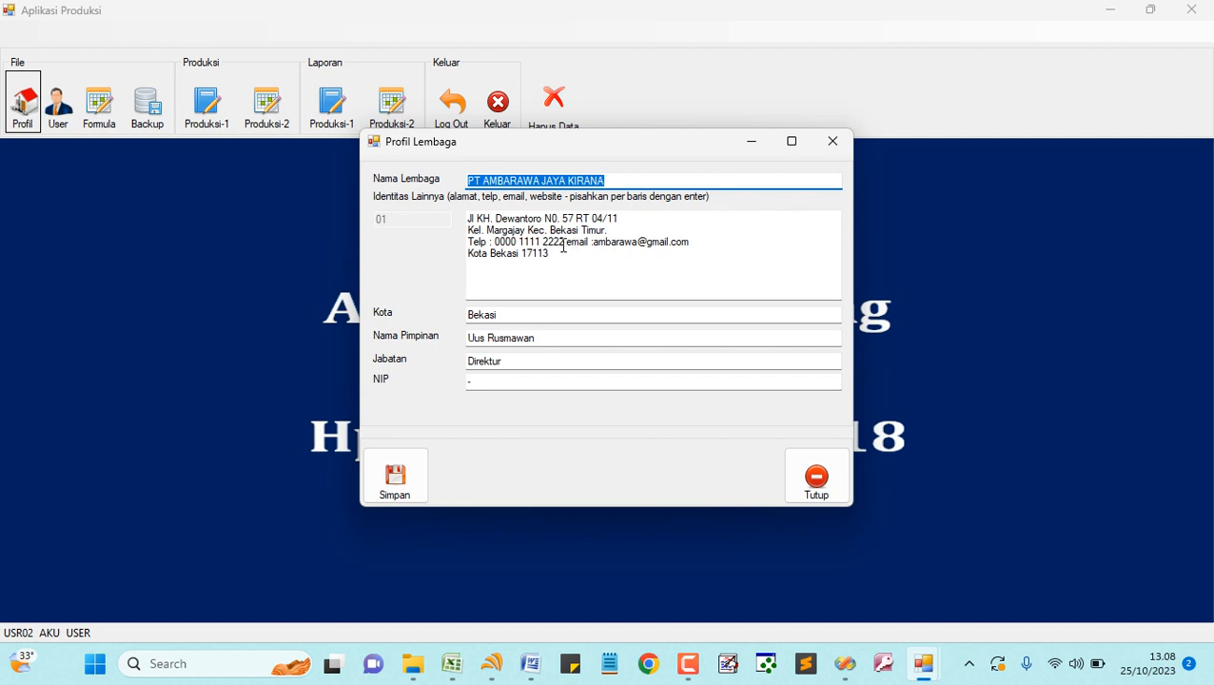
- Correct the address from Margajay to Margajaya and save the company profile
{"action": "left_click", "coordinate": [525, 234]}
{"action": "type", "text": "a"}
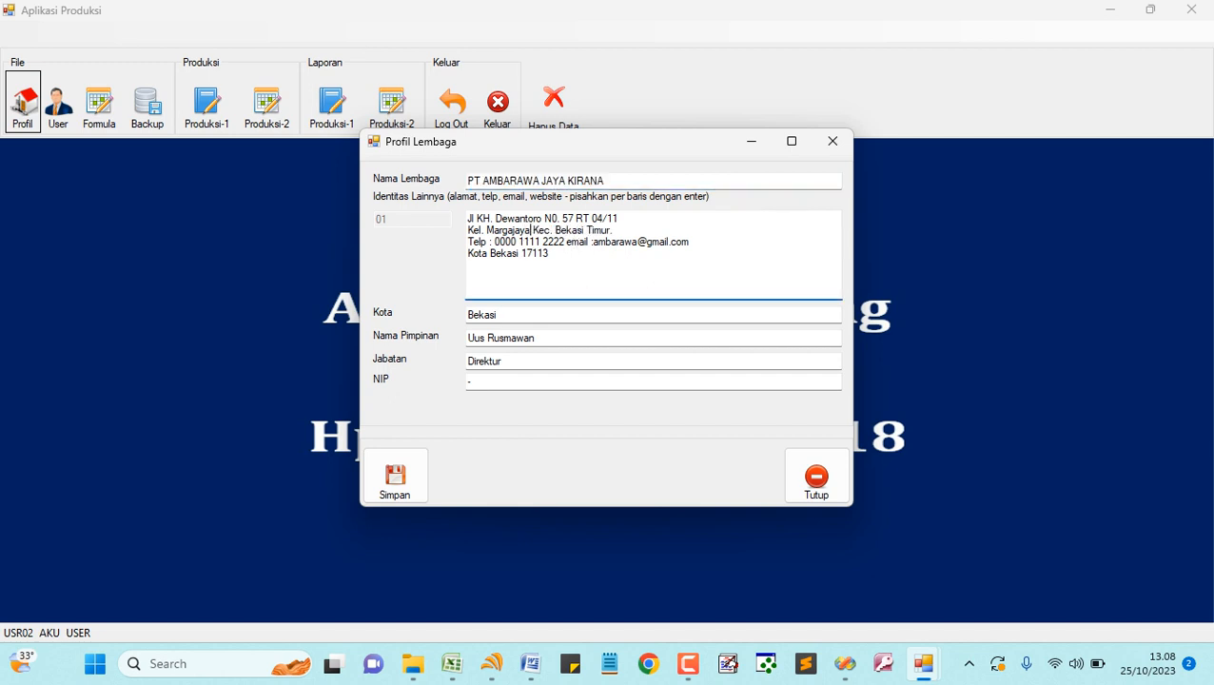
{"action": "left_click", "coordinate": [395, 479]}
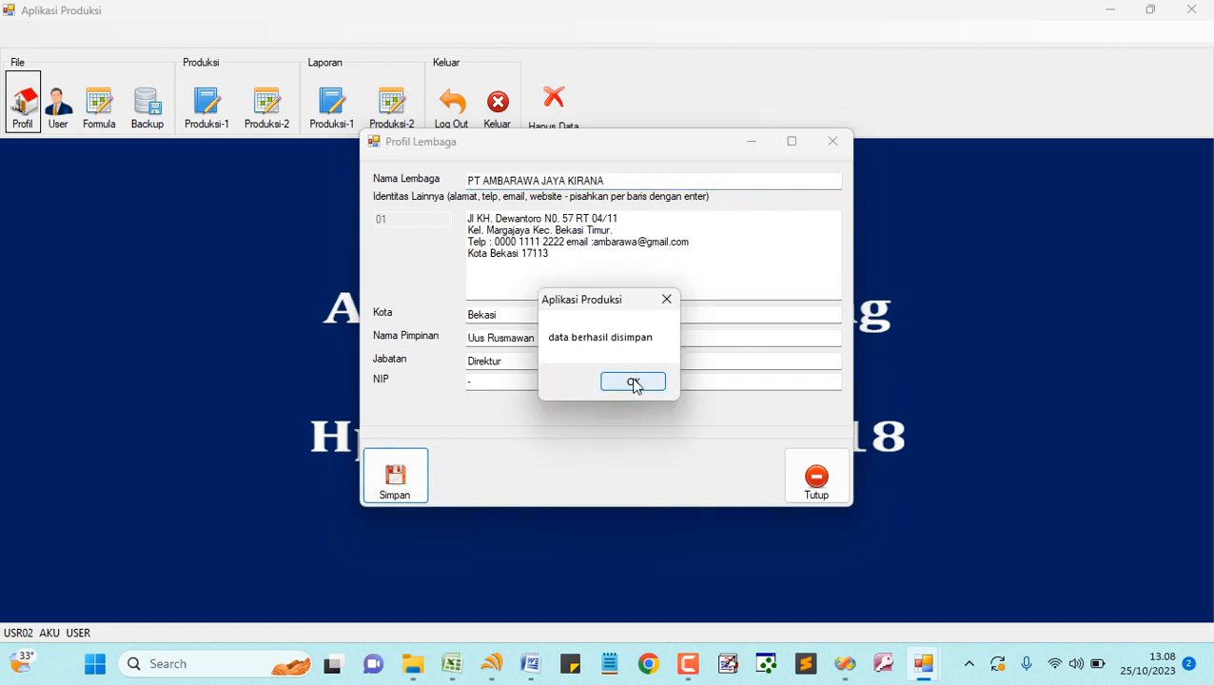
{"action": "left_click", "coordinate": [632, 382]}
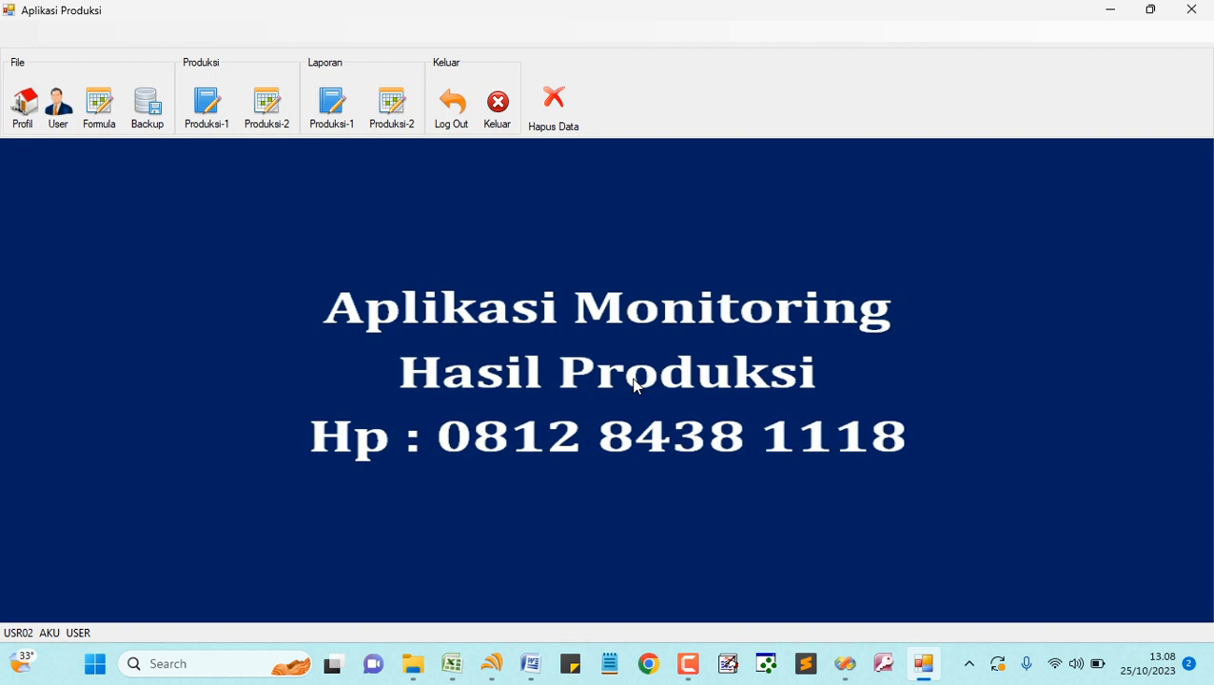
- Preview the Kursi report ranked by Berhasil to confirm the updated header, then close it
{"action": "left_click", "coordinate": [342, 119]}
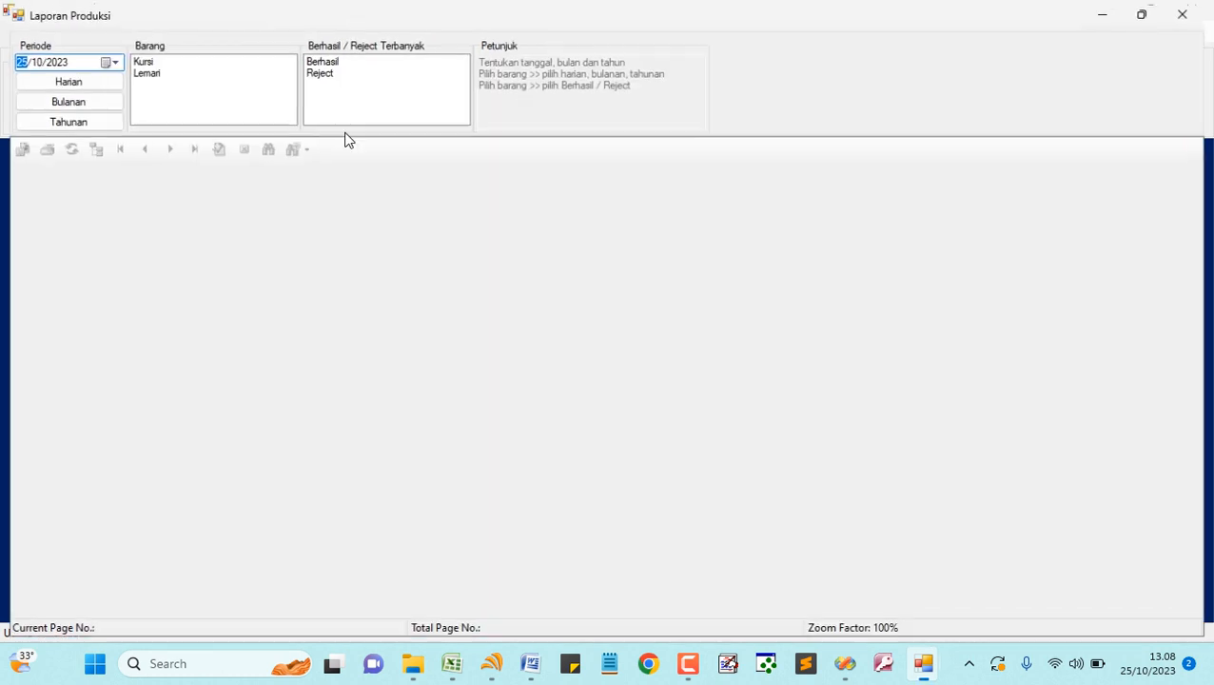
{"action": "left_click", "coordinate": [324, 63]}
{"action": "left_click", "coordinate": [615, 381]}
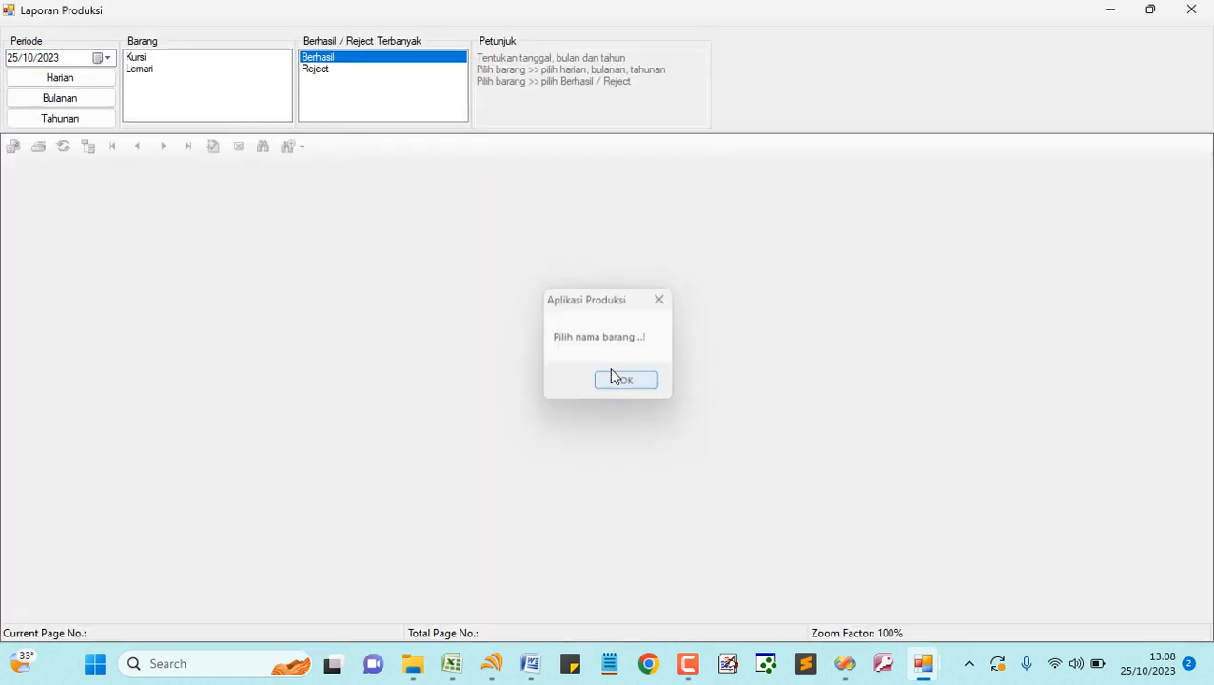
{"action": "left_click", "coordinate": [145, 55]}
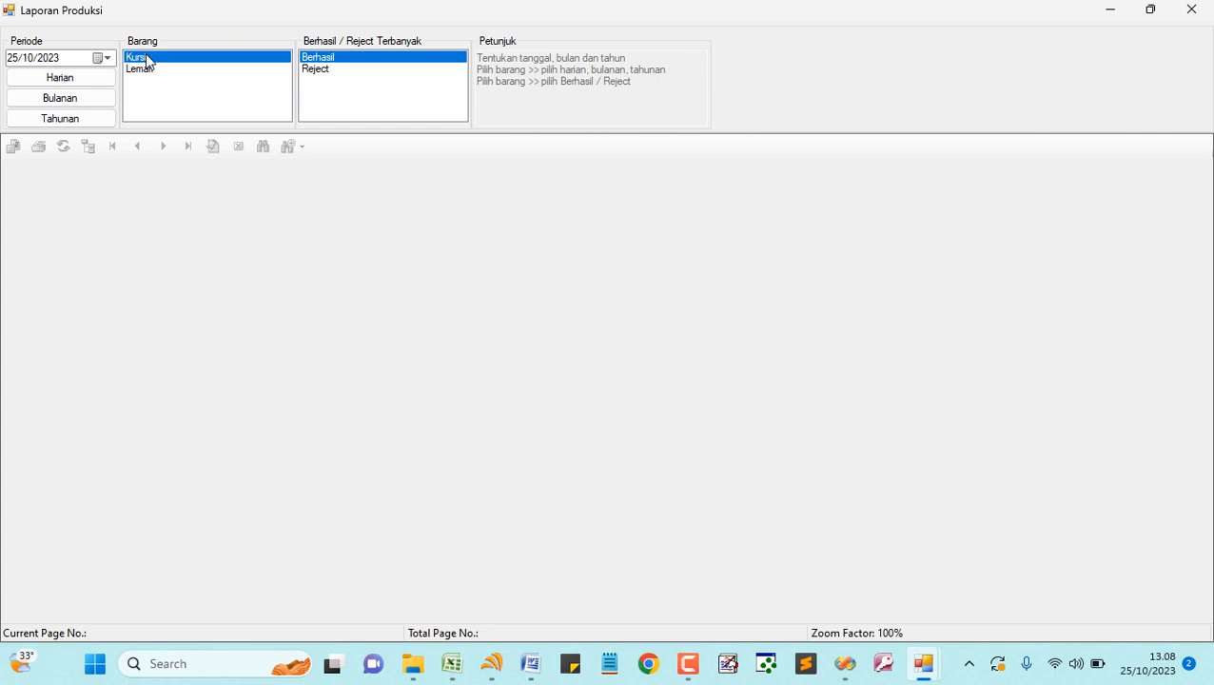
{"action": "left_click", "coordinate": [340, 65]}
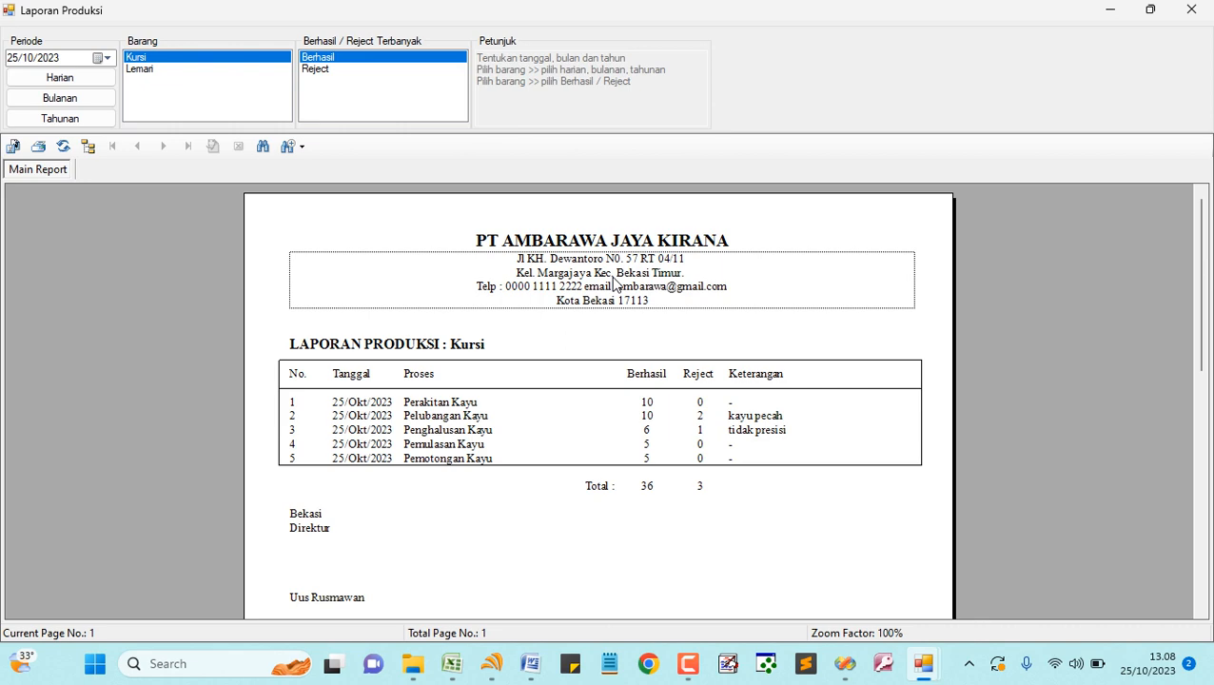
{"action": "left_click", "coordinate": [1191, 10]}
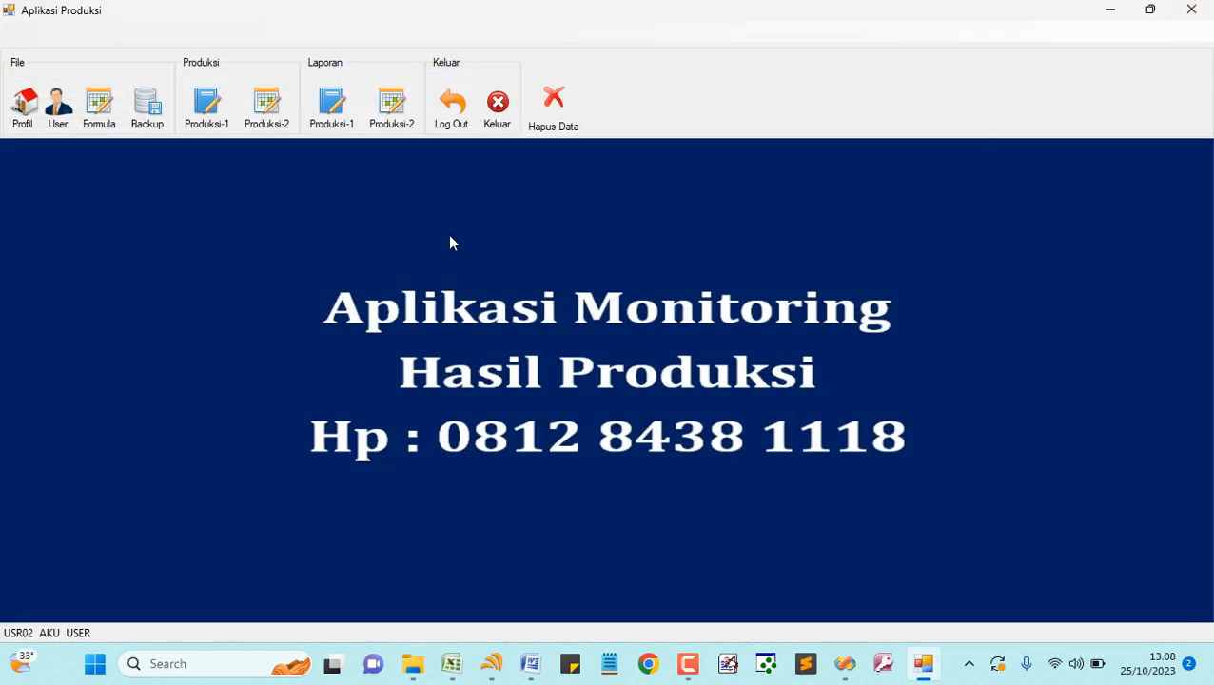
- Preview the Oktober 2023 monthly summary, verifying Kursi's total of 85 and Lemari's 24, then close it
{"action": "left_click", "coordinate": [392, 103]}
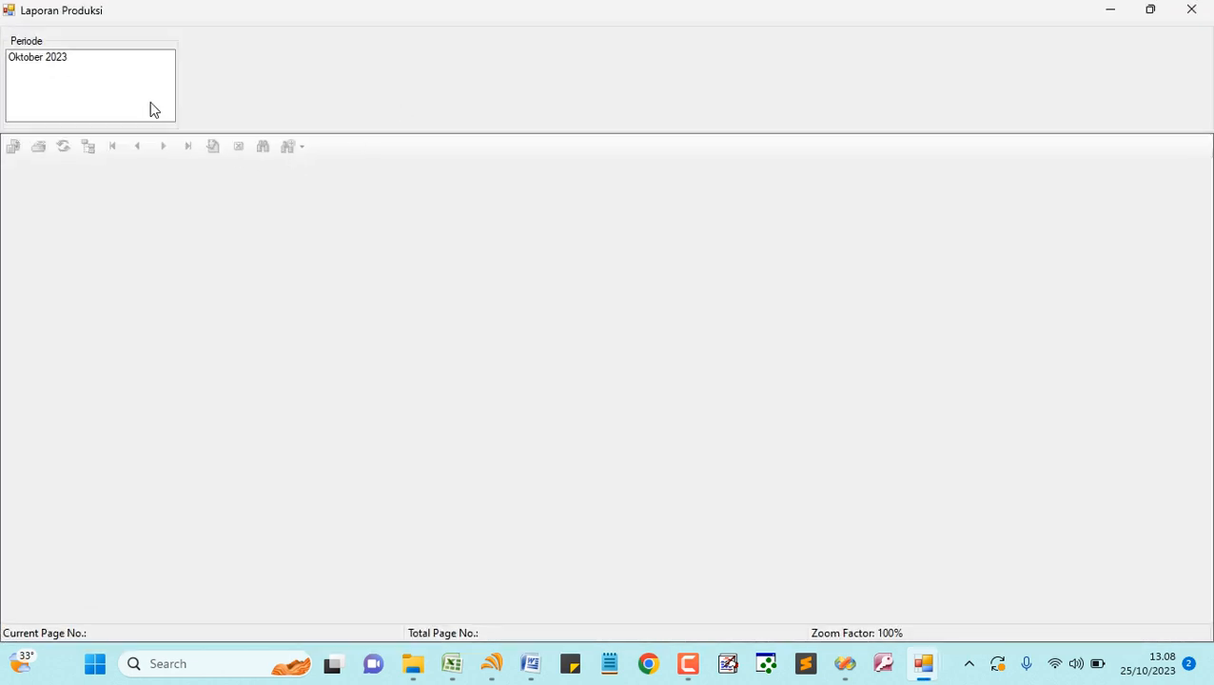
{"action": "left_click", "coordinate": [55, 59]}
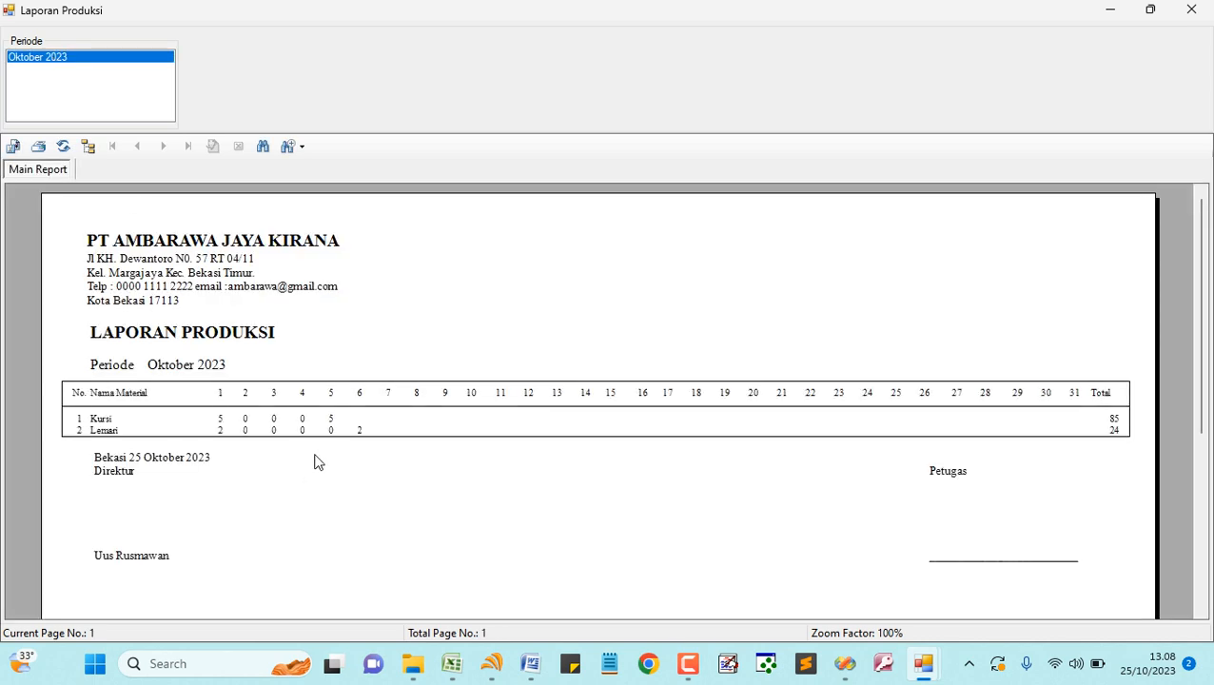
{"action": "left_click", "coordinate": [1115, 432]}
{"action": "left_click", "coordinate": [219, 420]}
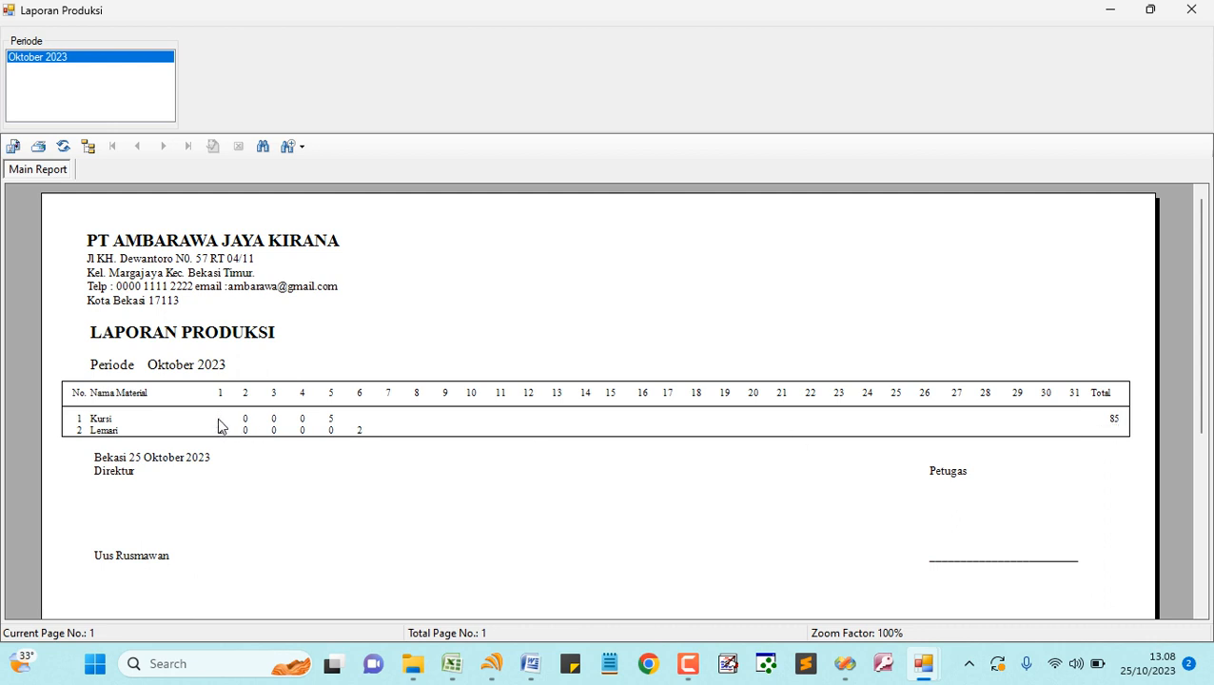
{"action": "left_click", "coordinate": [324, 421]}
{"action": "left_click", "coordinate": [1110, 420]}
{"action": "left_click", "coordinate": [1115, 431]}
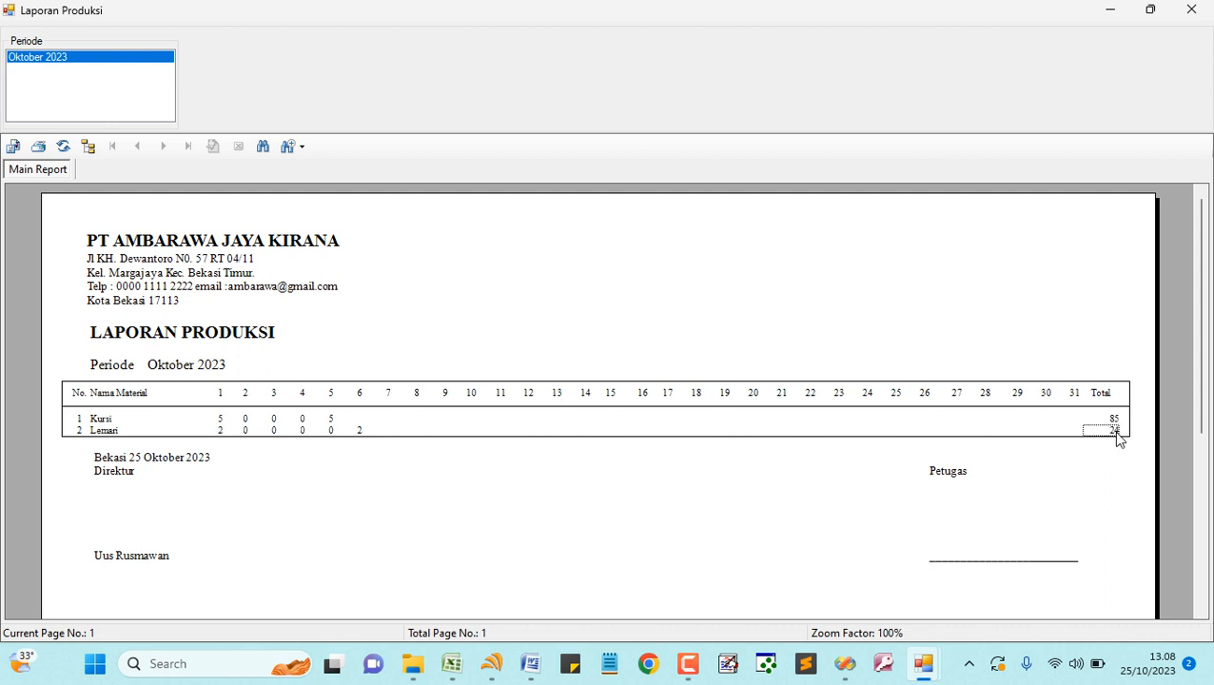
{"action": "left_click", "coordinate": [221, 433]}
{"action": "left_click", "coordinate": [360, 433]}
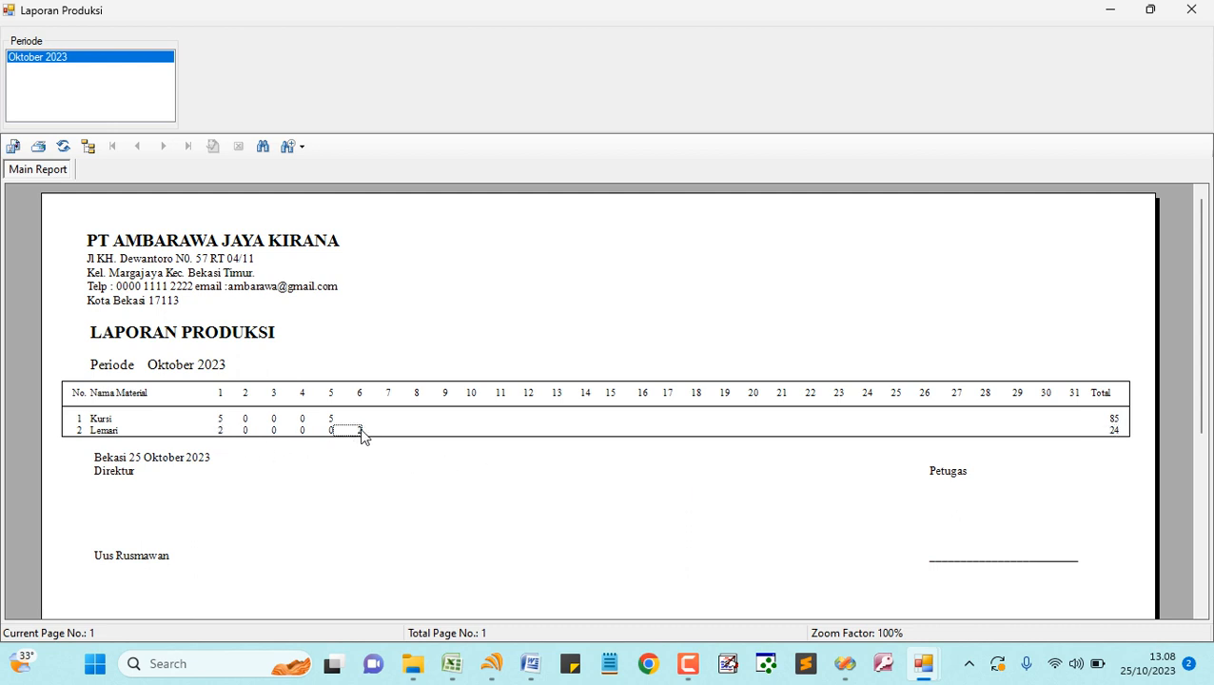
{"action": "left_click", "coordinate": [1109, 431]}
{"action": "left_click", "coordinate": [1190, 12]}
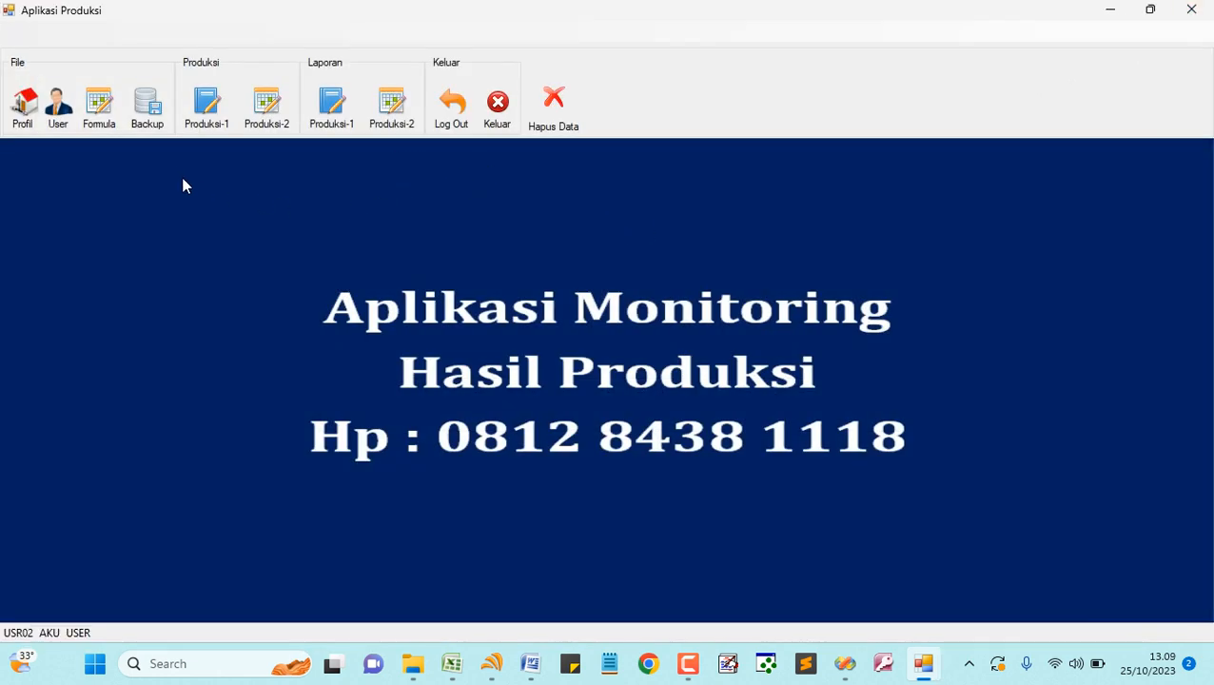
- Back up the database as 25 Oktober 2023 13-09 dbproduksi.mdb and open File Explorer to find it
{"action": "left_click", "coordinate": [152, 116]}
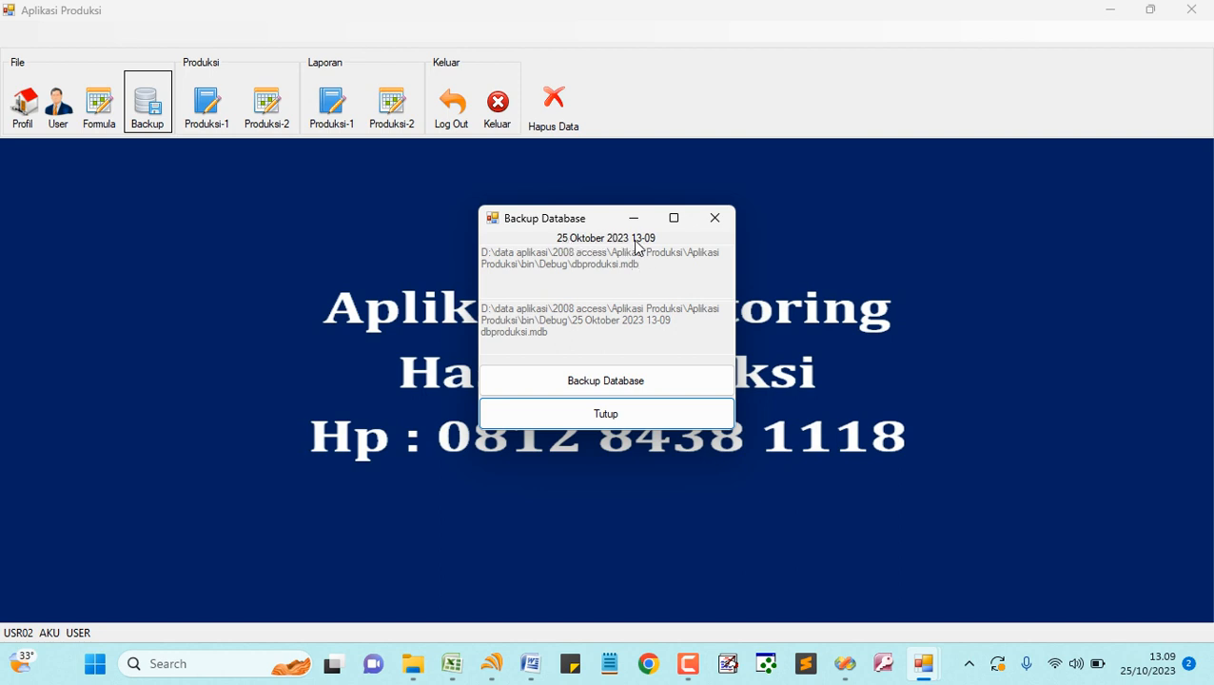
{"action": "left_click", "coordinate": [589, 383]}
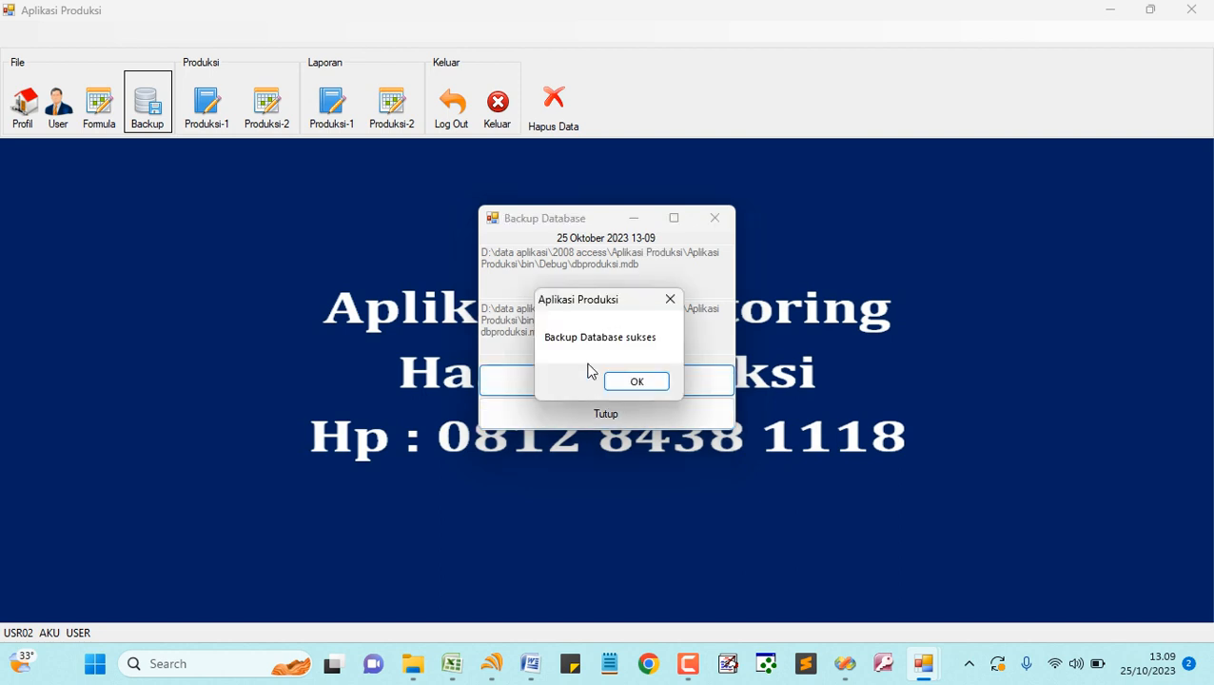
{"action": "left_click", "coordinate": [637, 382]}
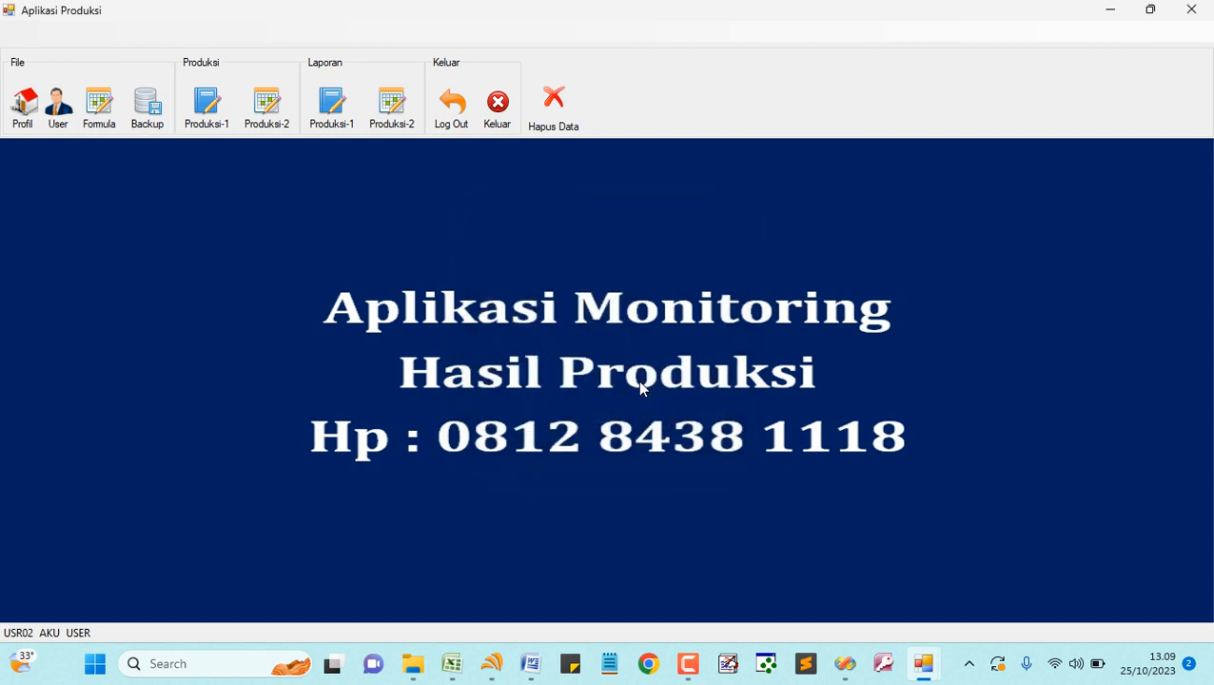
{"action": "left_click", "coordinate": [413, 663]}
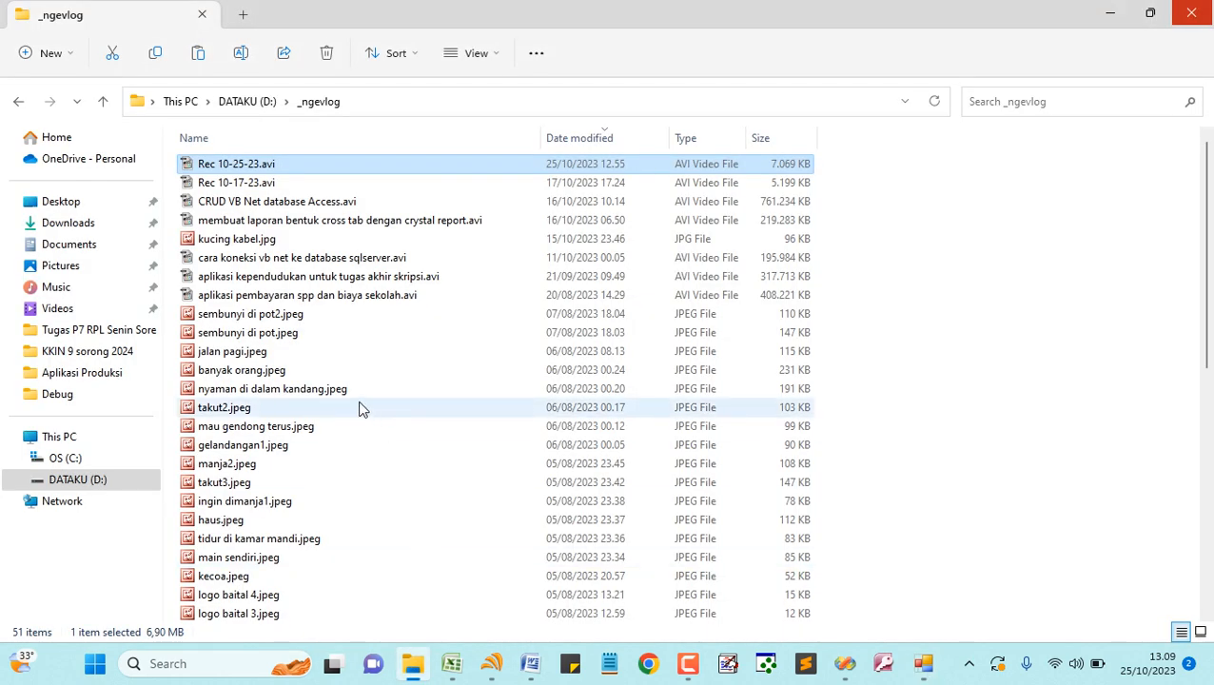
- Navigate to D:\data aplikasi\2008 access\Aplikasi Produksi\Aplikasi Produksi\bin\Debug
{"action": "left_click", "coordinate": [131, 482]}
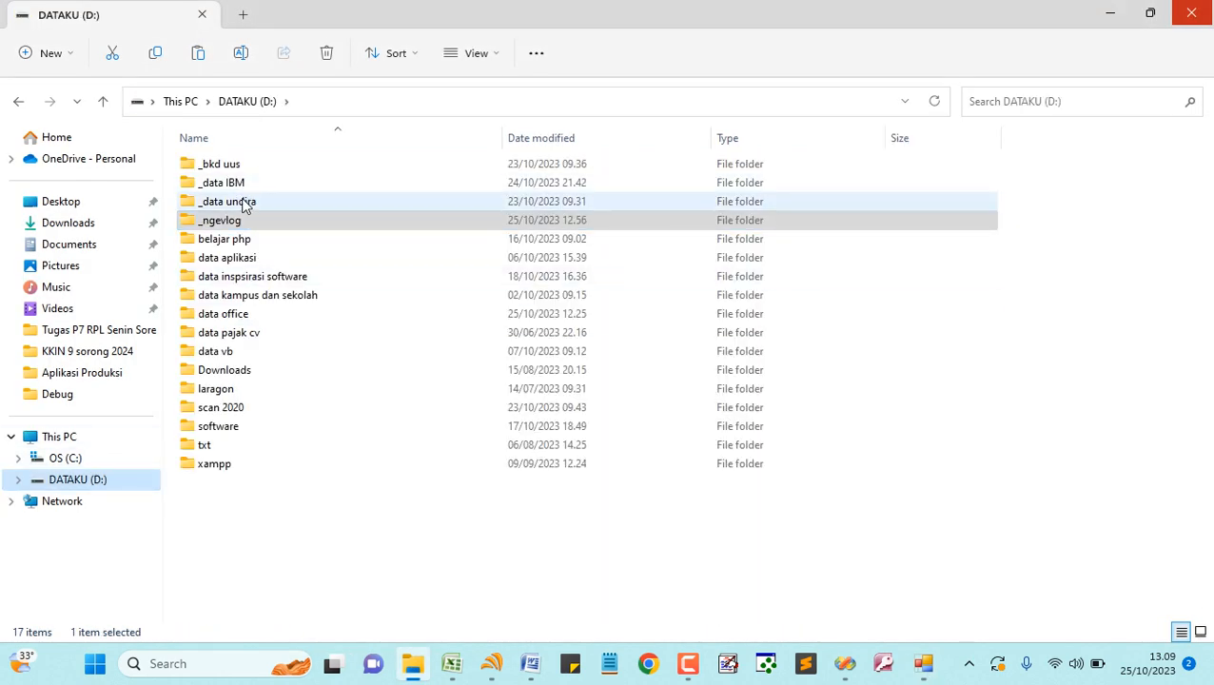
{"action": "double_click", "coordinate": [244, 350]}
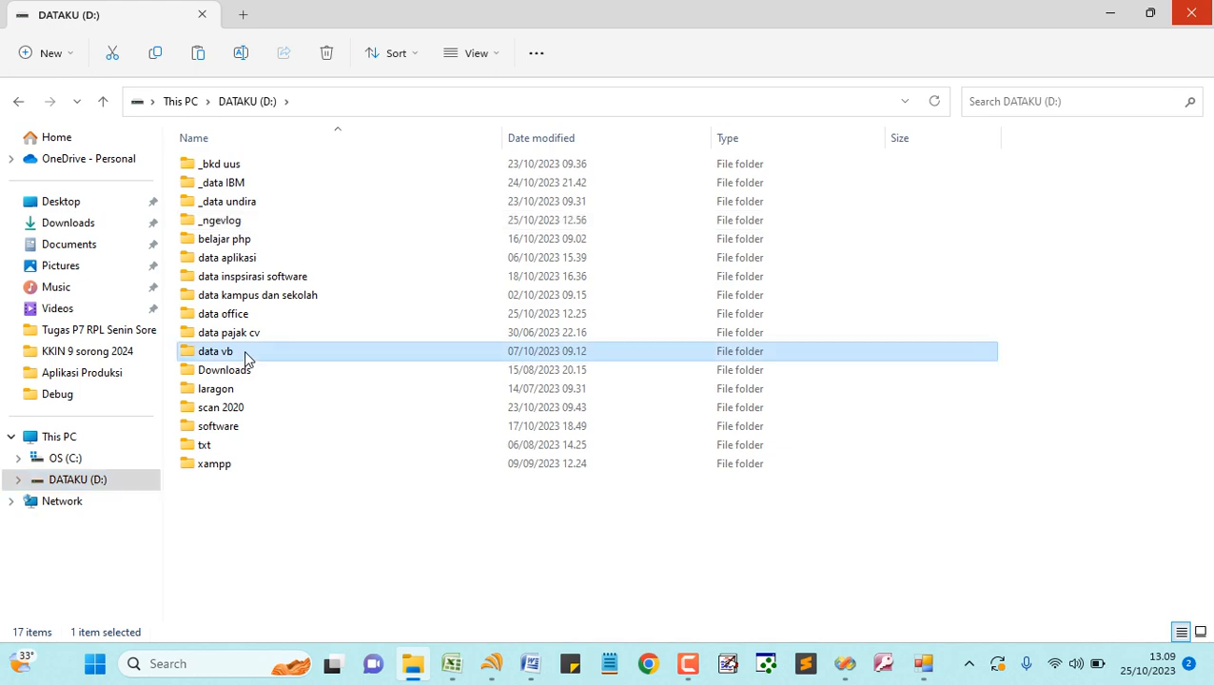
{"action": "left_click", "coordinate": [122, 479]}
{"action": "double_click", "coordinate": [233, 258]}
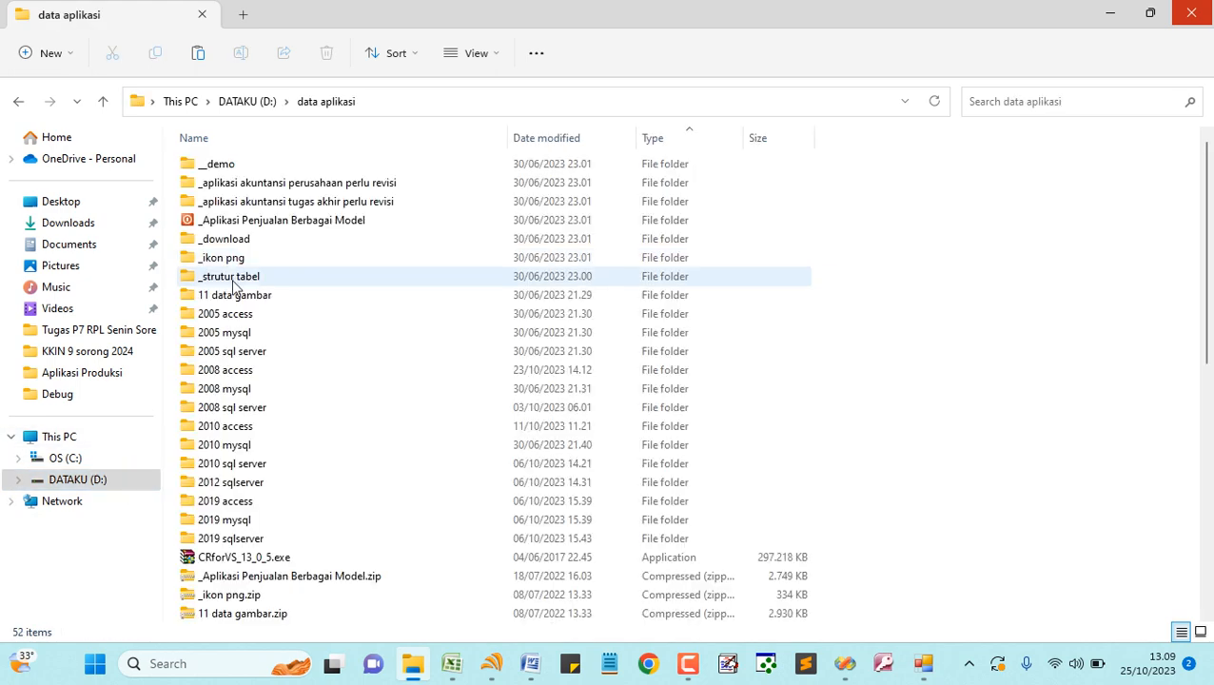
{"action": "double_click", "coordinate": [238, 373]}
{"action": "left_click", "coordinate": [257, 229]}
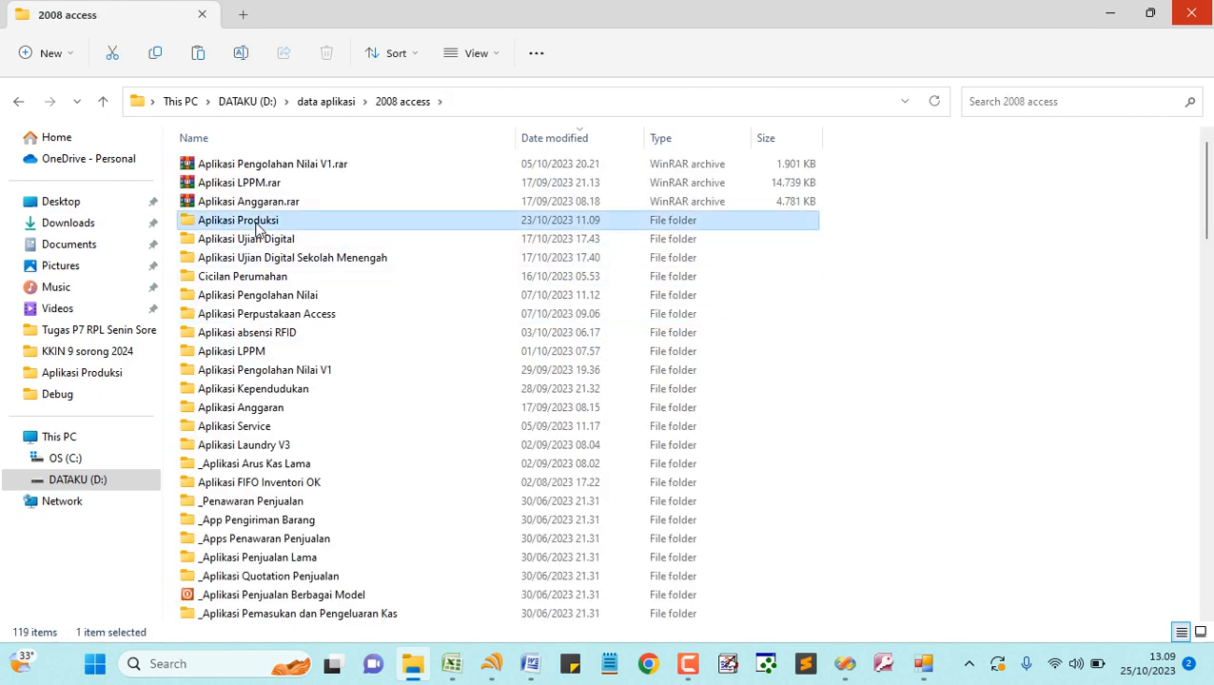
{"action": "double_click", "coordinate": [257, 228]}
{"action": "double_click", "coordinate": [233, 168]}
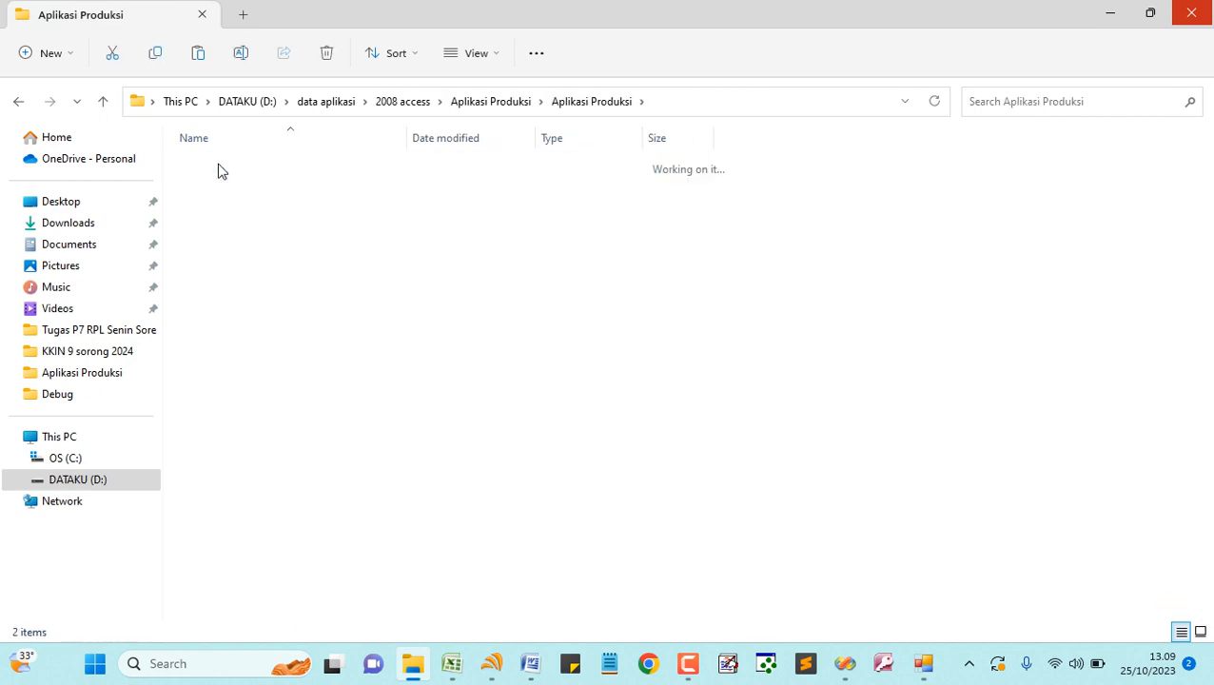
{"action": "double_click", "coordinate": [218, 167]}
{"action": "double_click", "coordinate": [222, 167]}
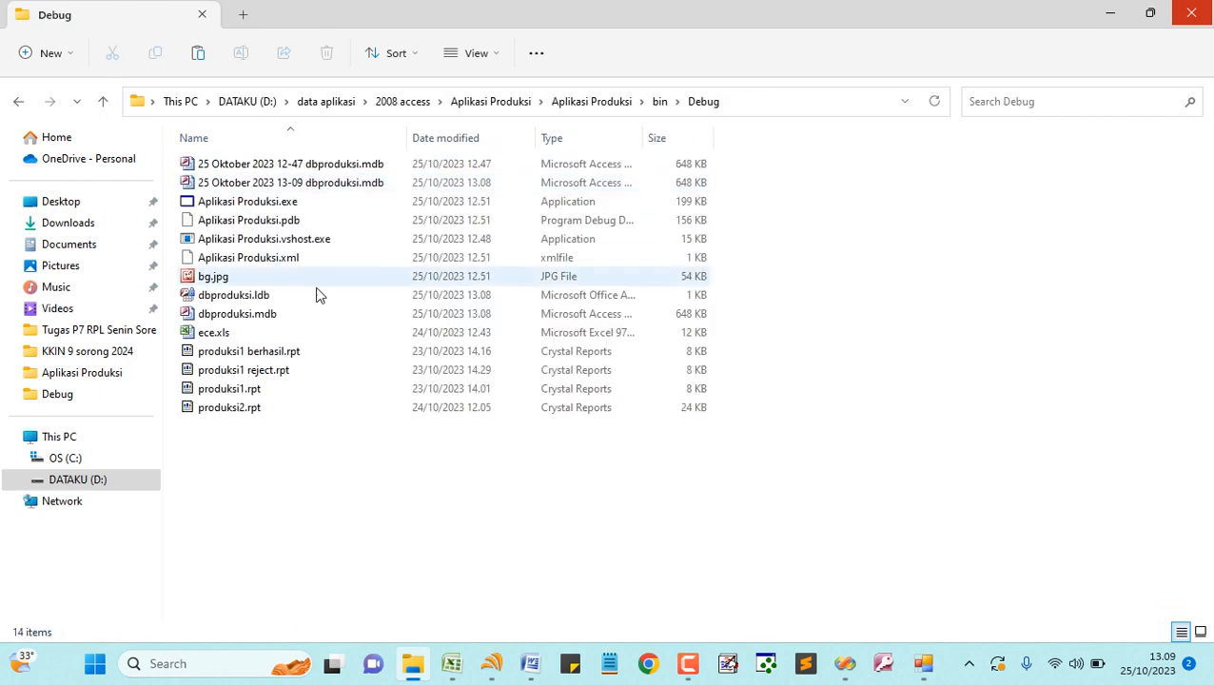
- Select the new 13-09 backup file beside the earlier 12-47 one, then return to Aplikasi Produksi
{"action": "left_click", "coordinate": [264, 167]}
{"action": "left_click", "coordinate": [276, 184]}
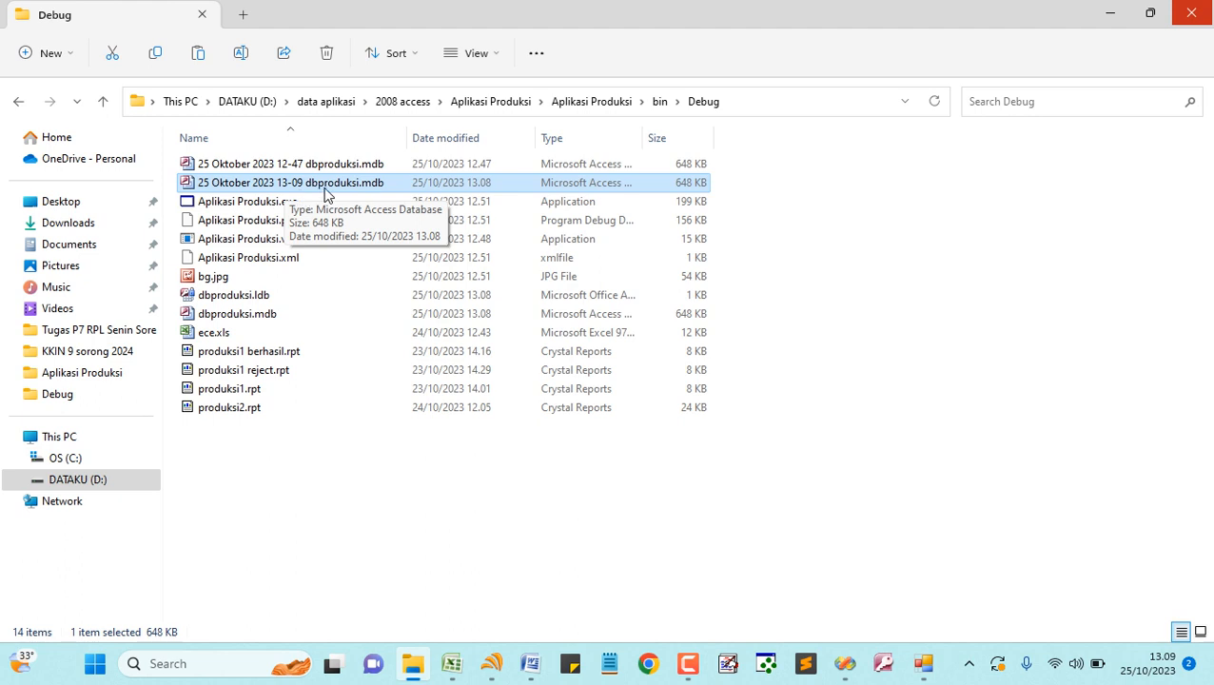
{"action": "left_click", "coordinate": [922, 663]}
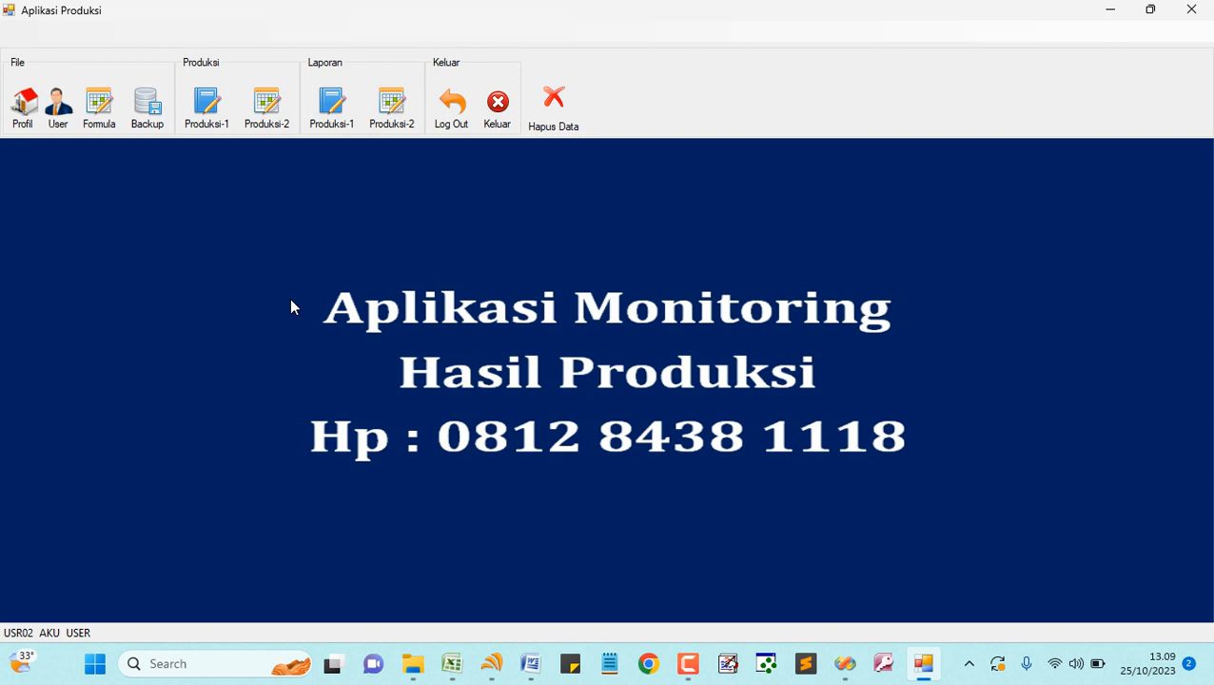
{"action": "left_click", "coordinate": [207, 106]}
{"action": "left_click", "coordinate": [384, 150]}
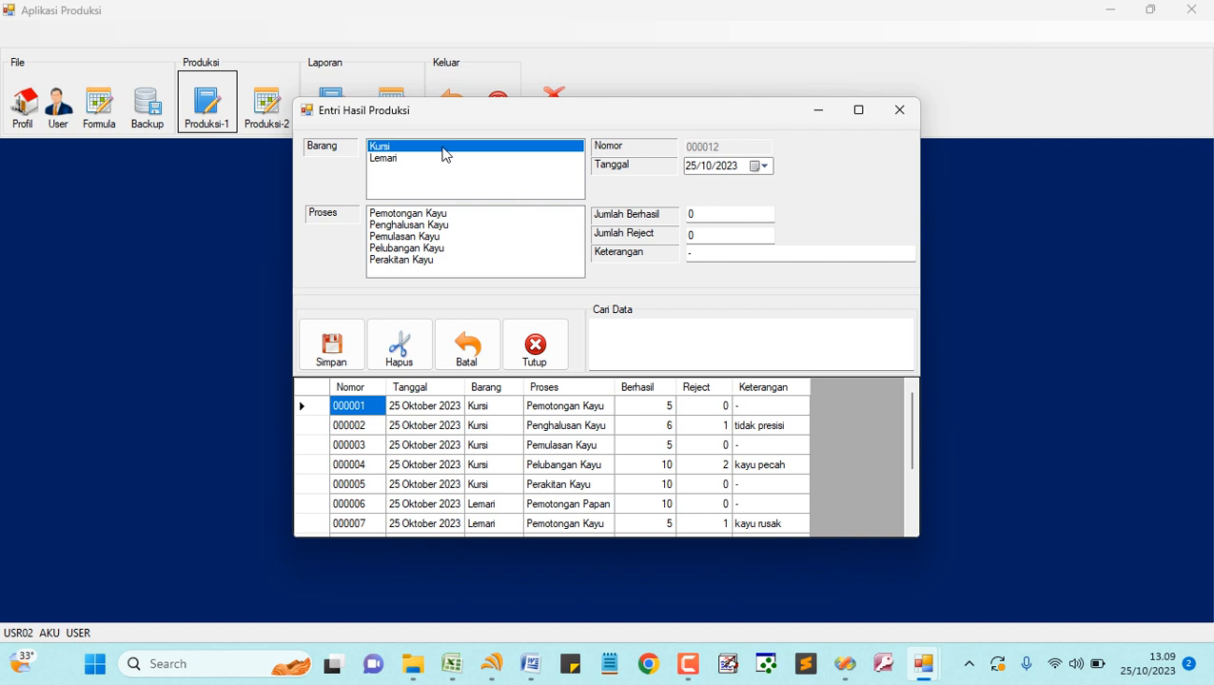
{"action": "left_click", "coordinate": [440, 215]}
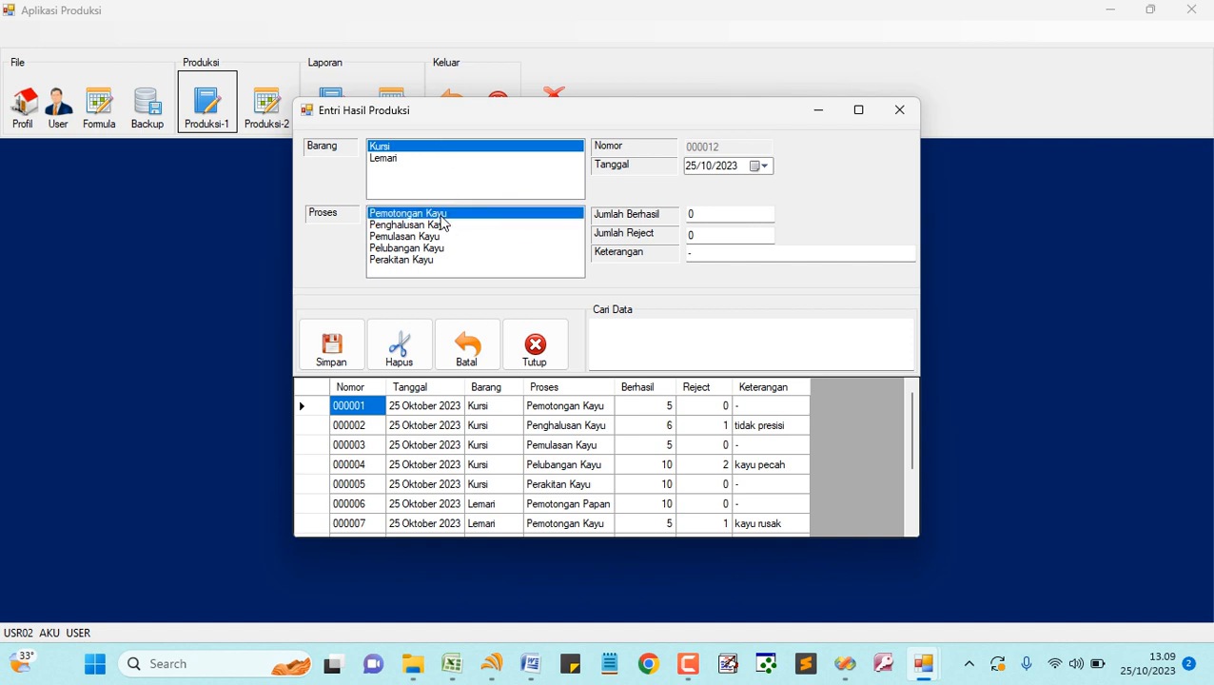
{"action": "left_click", "coordinate": [442, 226]}
{"action": "left_click", "coordinate": [437, 237]}
{"action": "left_click", "coordinate": [436, 260]}
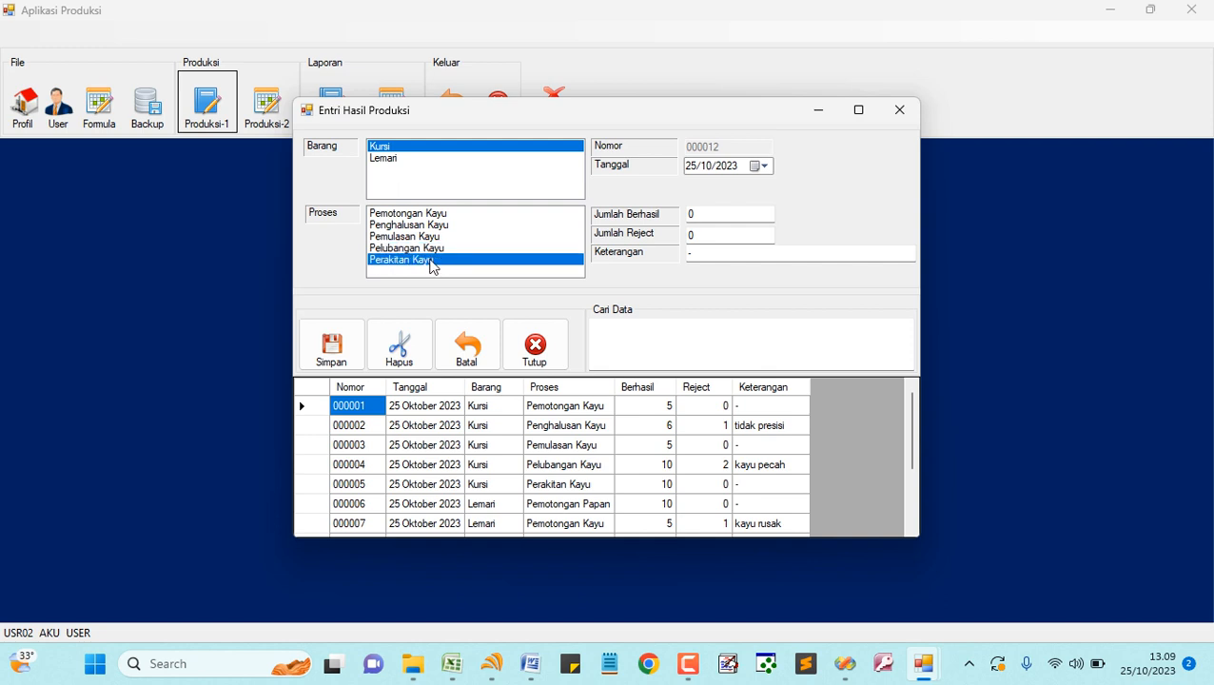
{"action": "left_click", "coordinate": [435, 216]}
{"action": "left_click", "coordinate": [702, 215]}
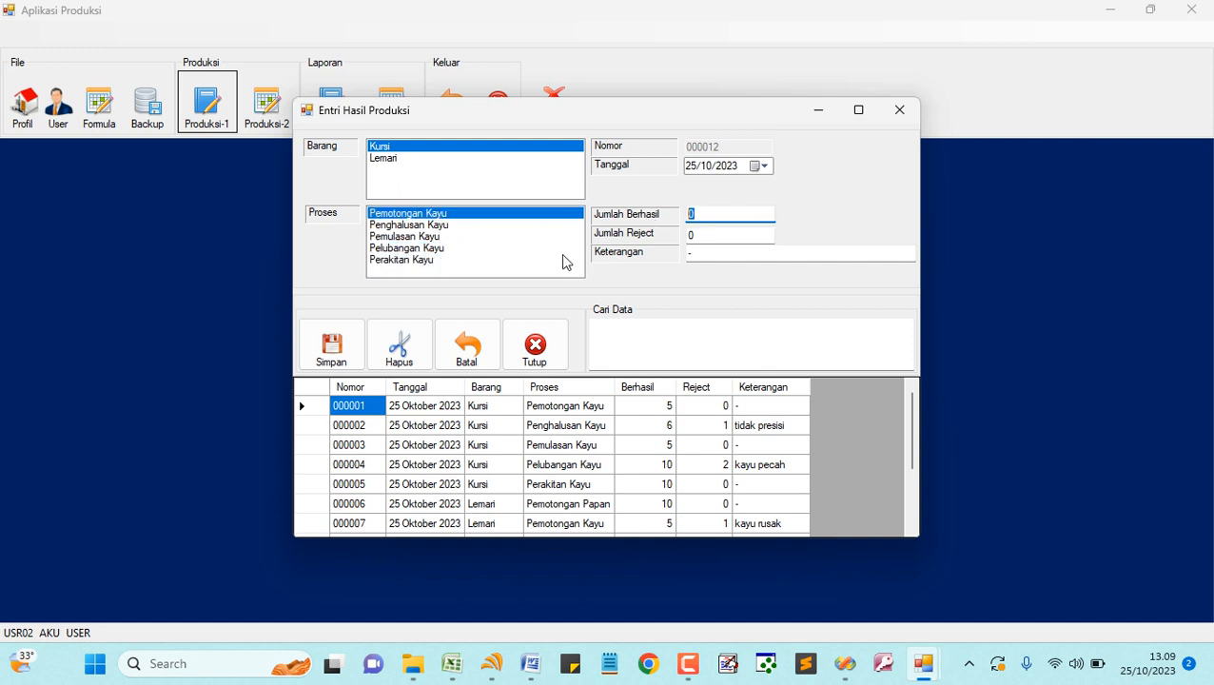
{"action": "key", "text": "Tab"}
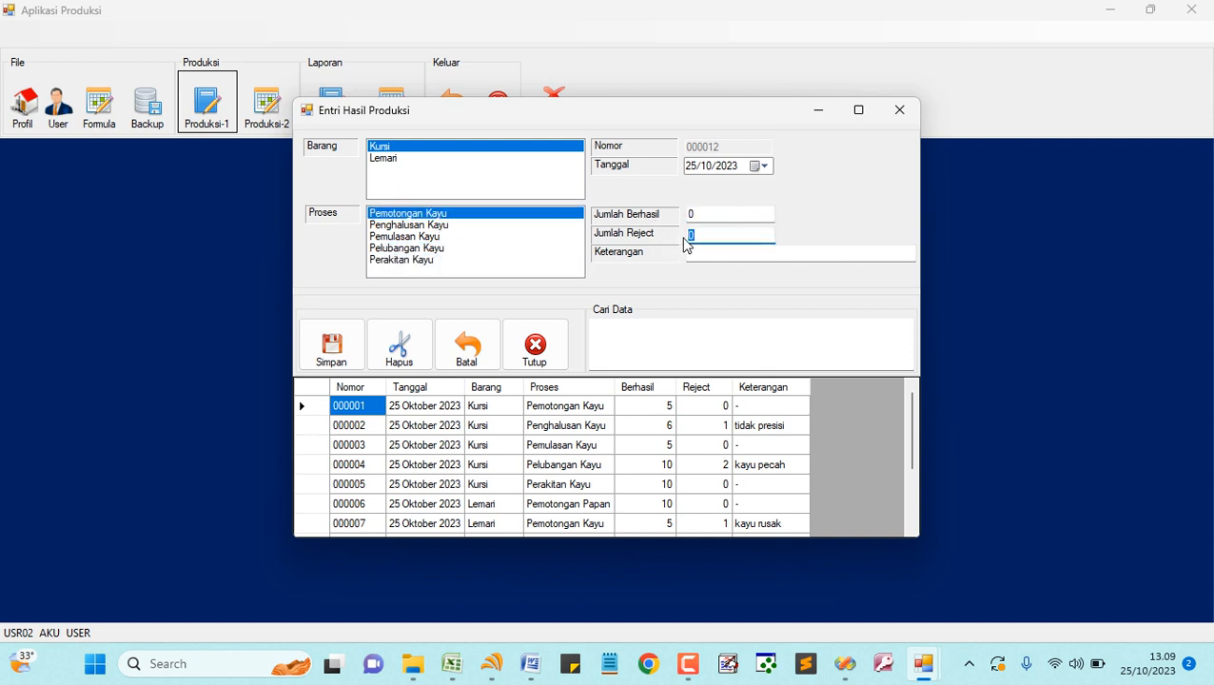
{"action": "key", "text": "Tab"}
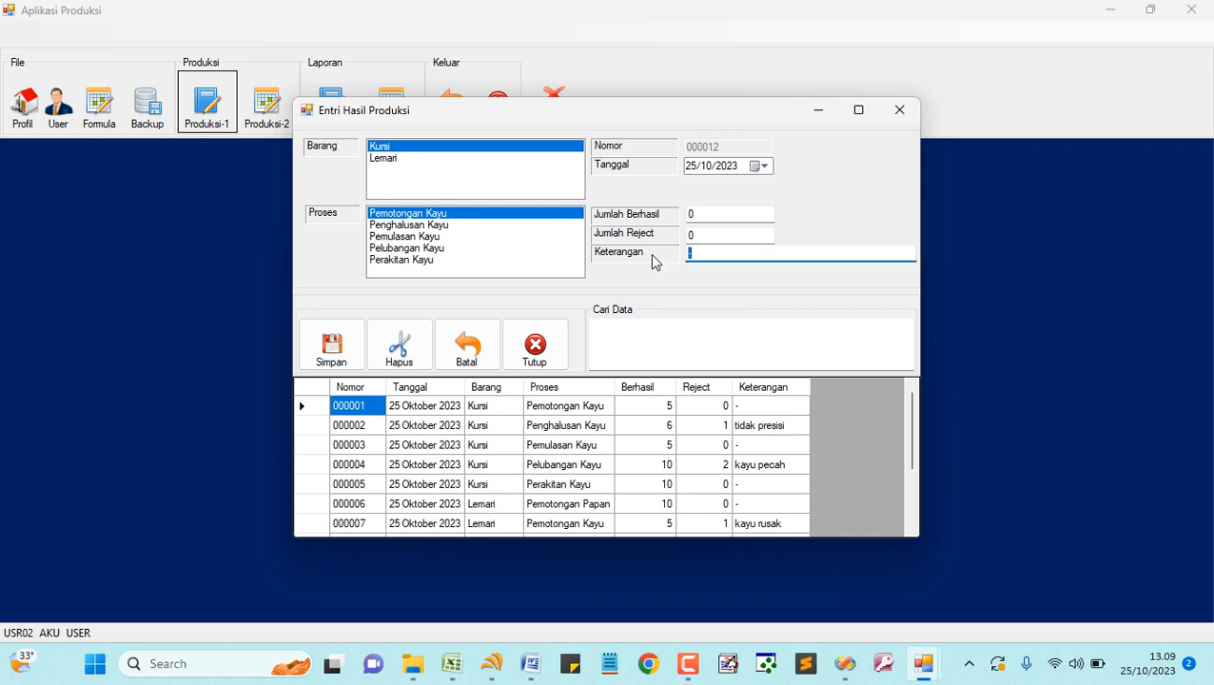
{"action": "left_click", "coordinate": [373, 160]}
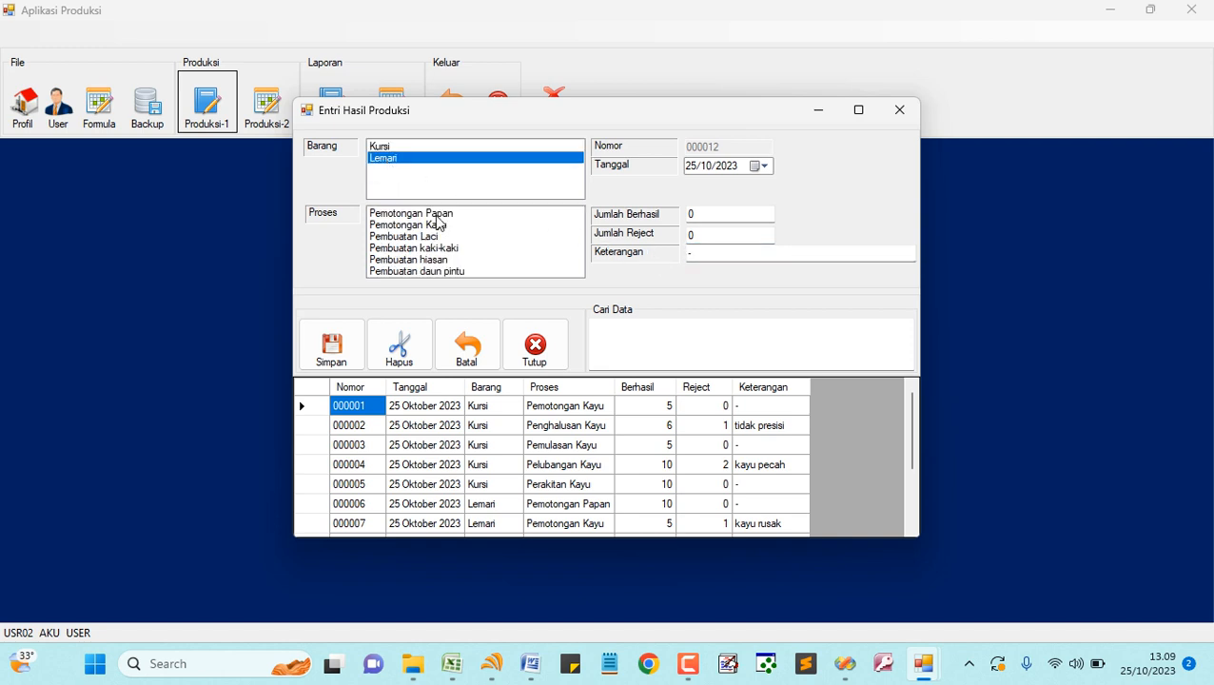
{"action": "left_click_drag", "start_coordinate": [438, 220], "coordinate": [431, 262]}
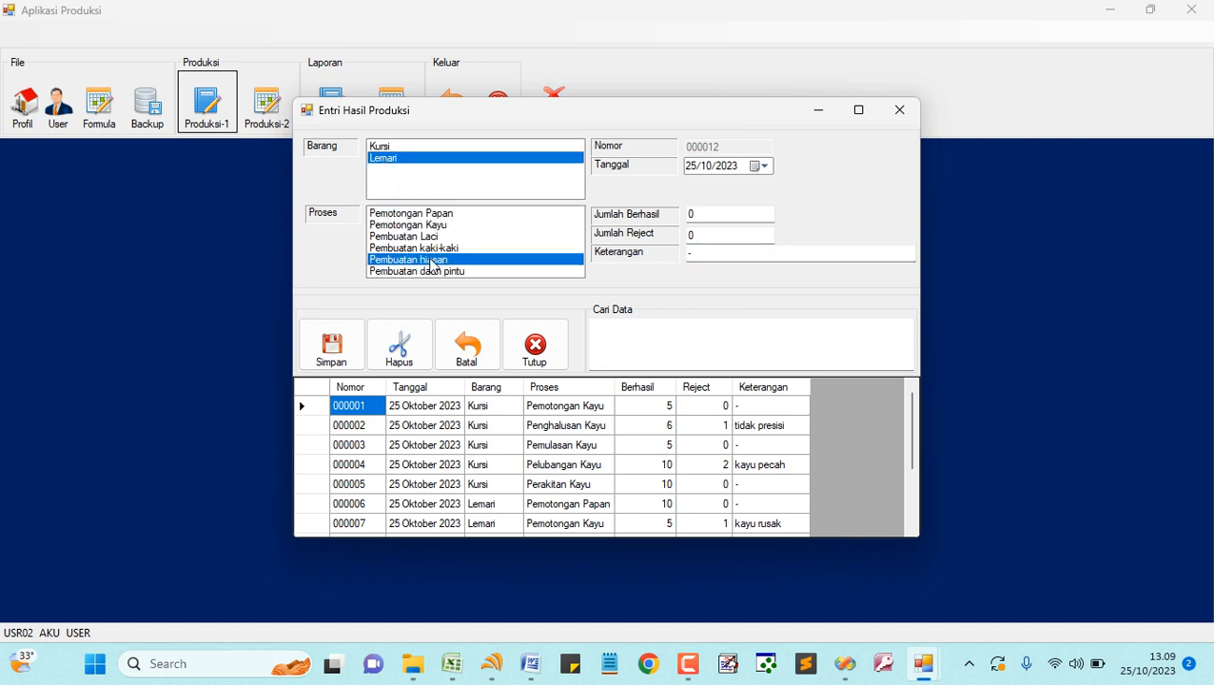
{"action": "left_click", "coordinate": [552, 357]}
{"action": "left_click", "coordinate": [103, 110]}
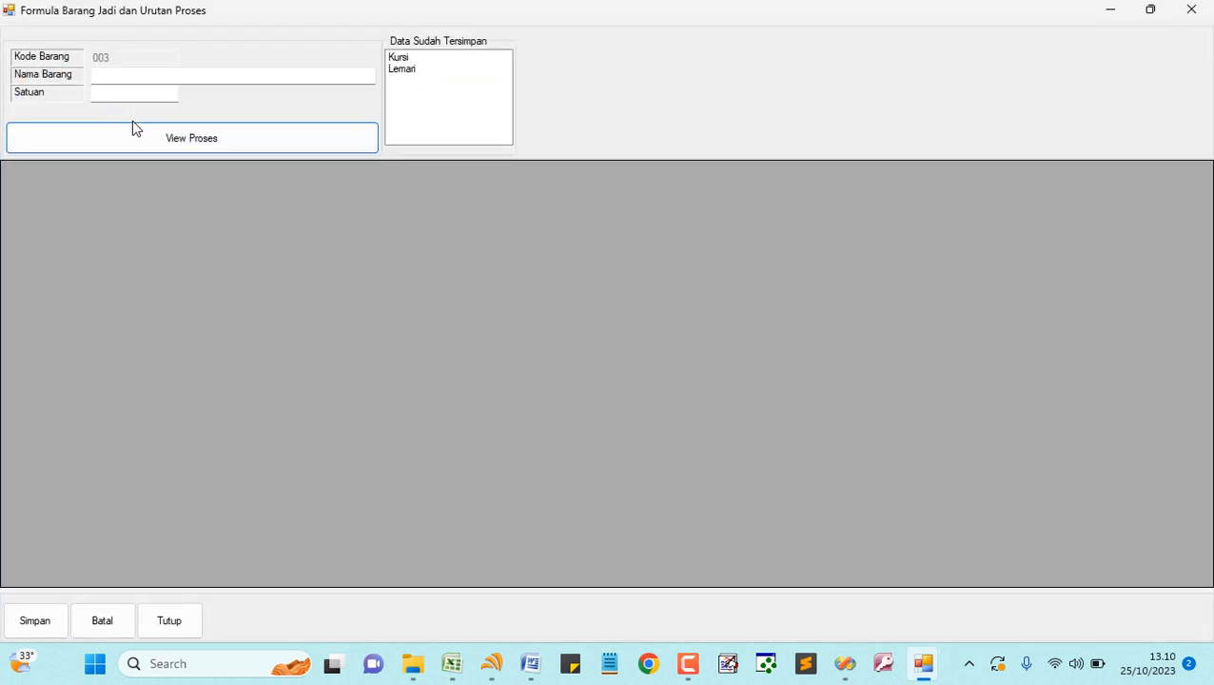
{"action": "left_click", "coordinate": [400, 59]}
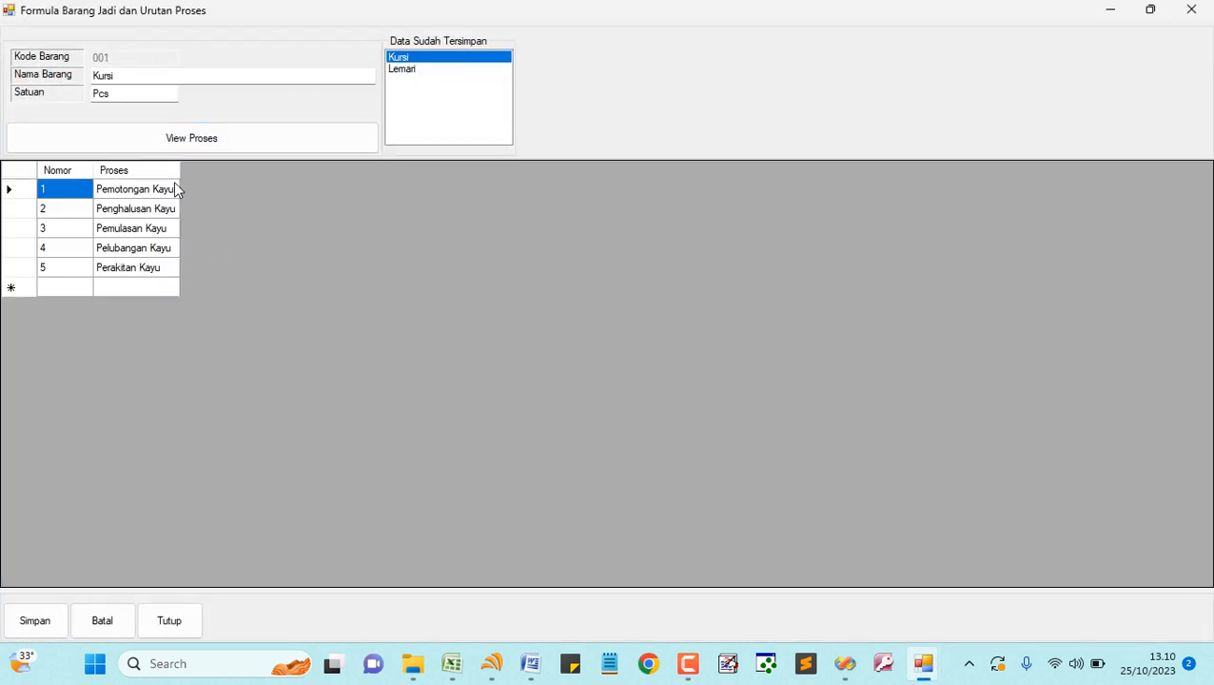
{"action": "left_click", "coordinate": [67, 289]}
{"action": "left_click", "coordinate": [134, 288]}
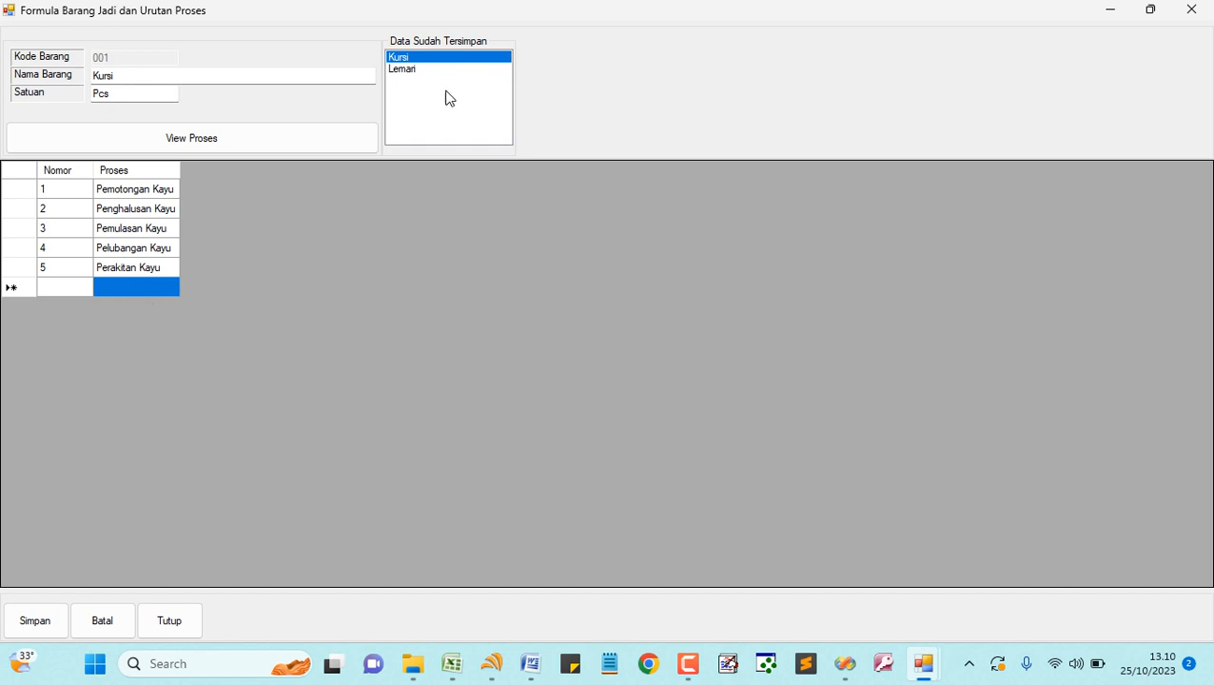
{"action": "left_click", "coordinate": [417, 72]}
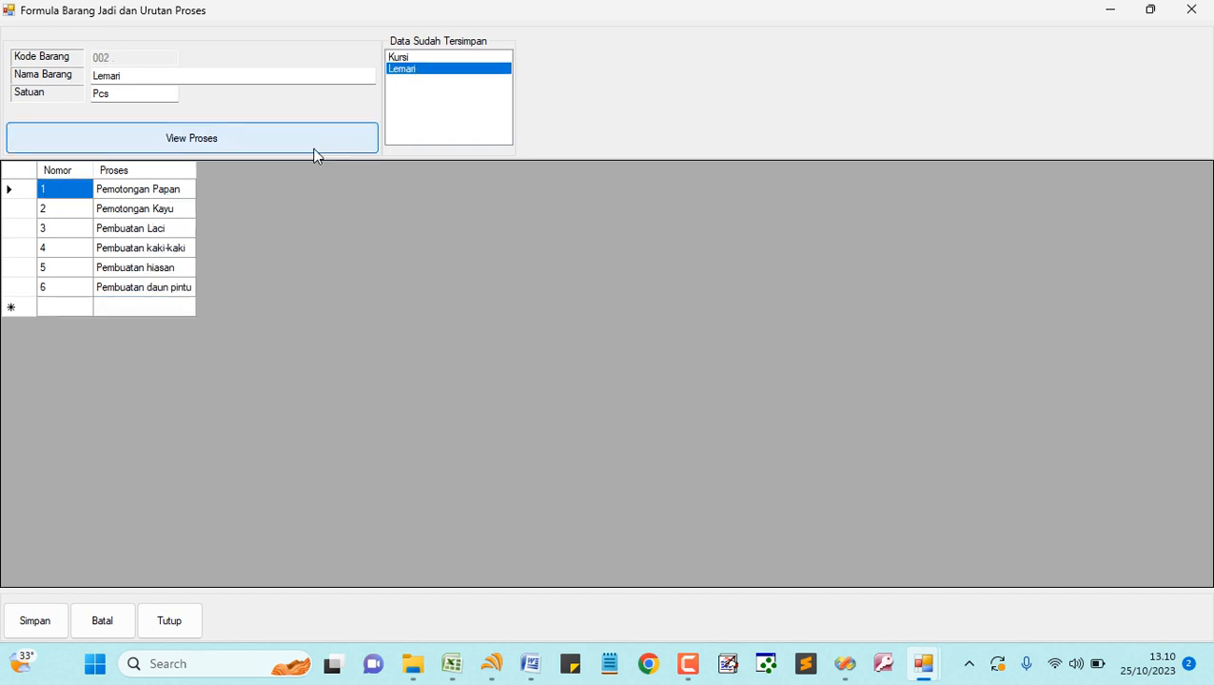
{"action": "left_click", "coordinate": [143, 306]}
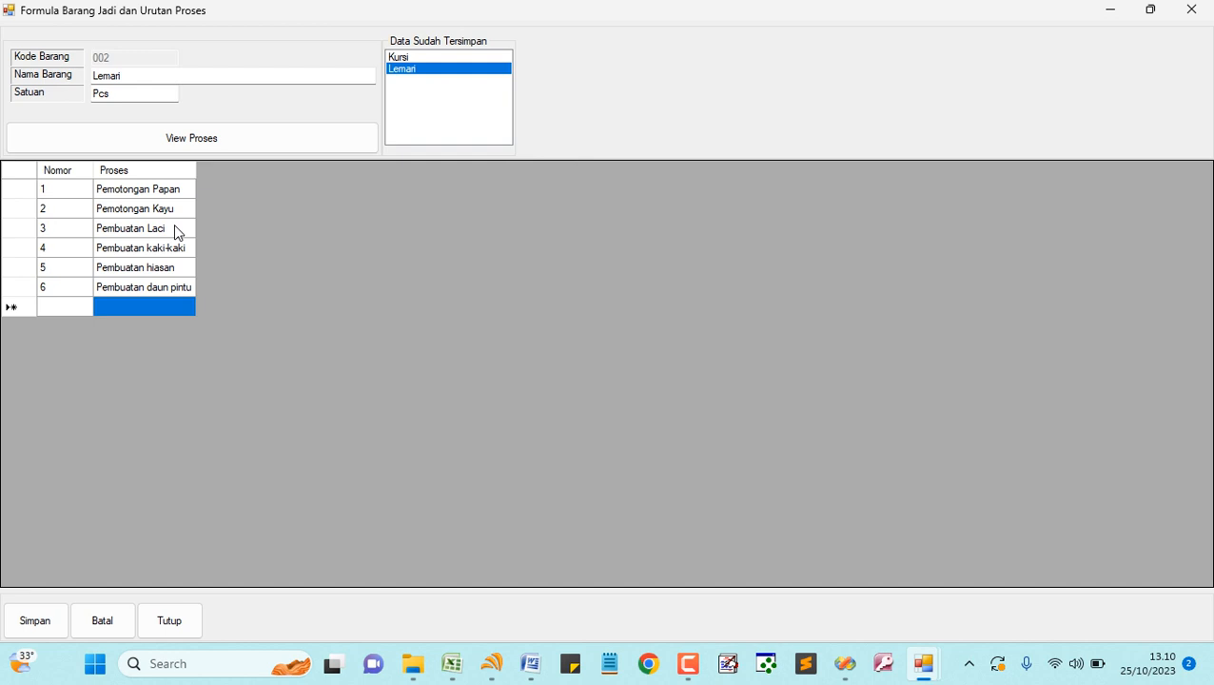
{"action": "left_click", "coordinate": [102, 620]}
{"action": "left_click", "coordinate": [153, 77]}
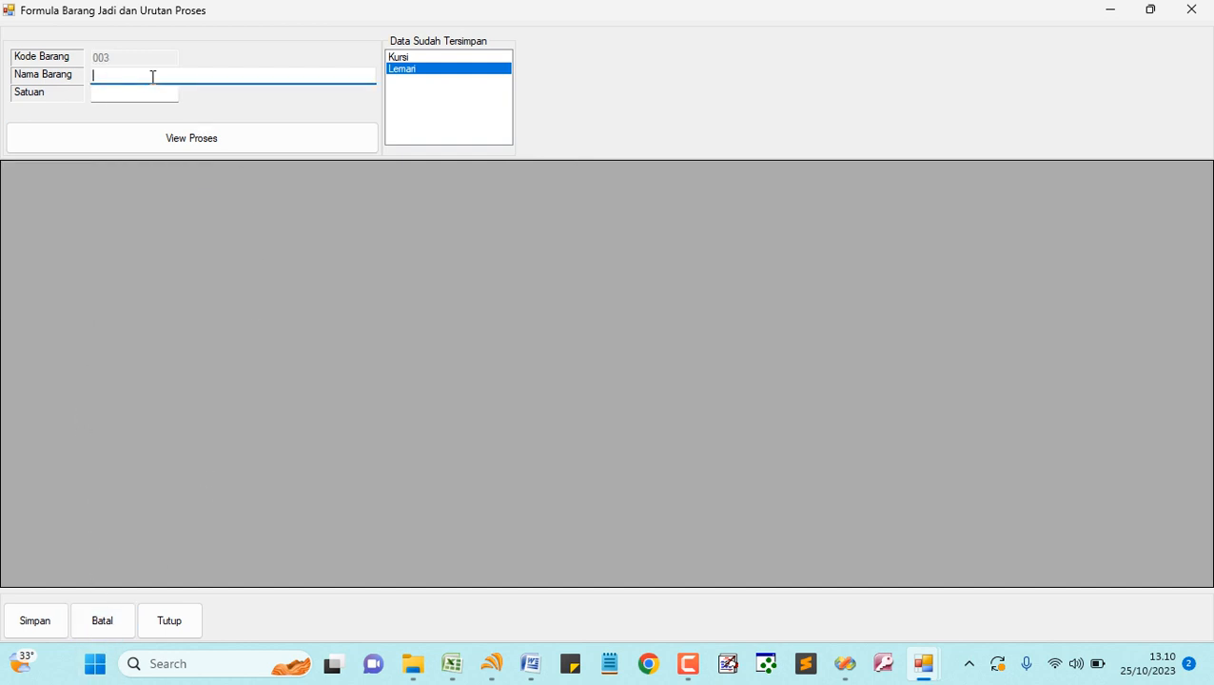
{"action": "type", "text": "Meubel"}
{"action": "key", "text": "Tab"}
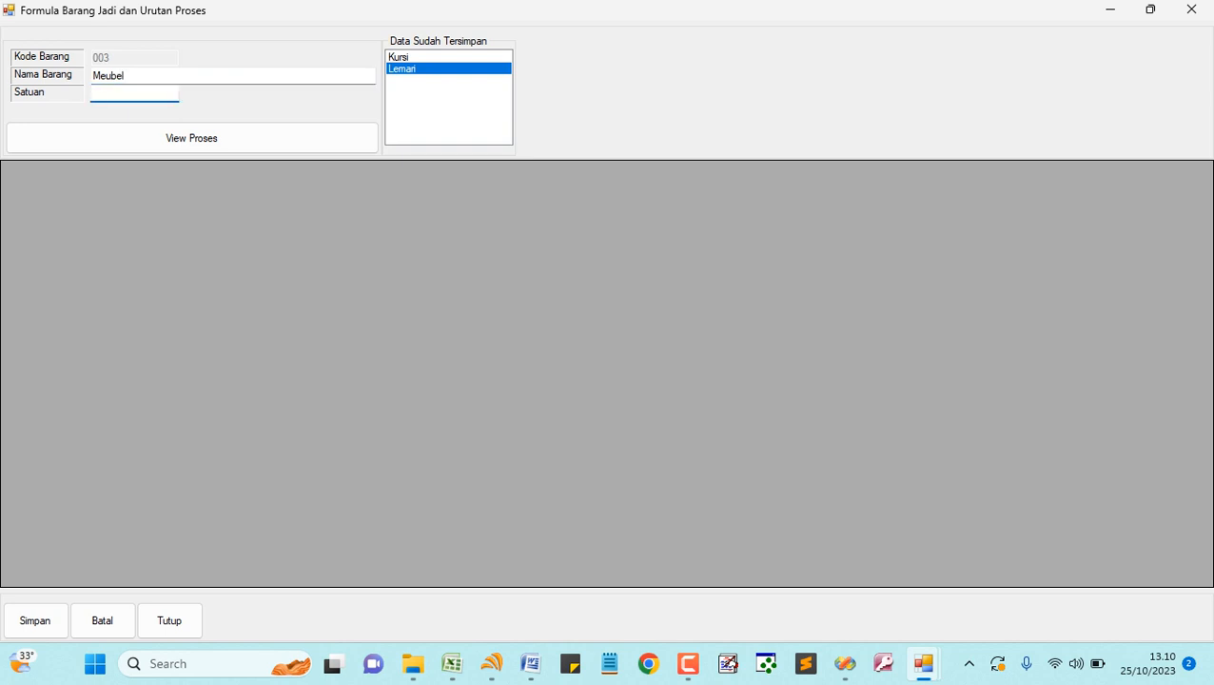
{"action": "type", "text": "Pcs"}
{"action": "left_click", "coordinate": [190, 141]}
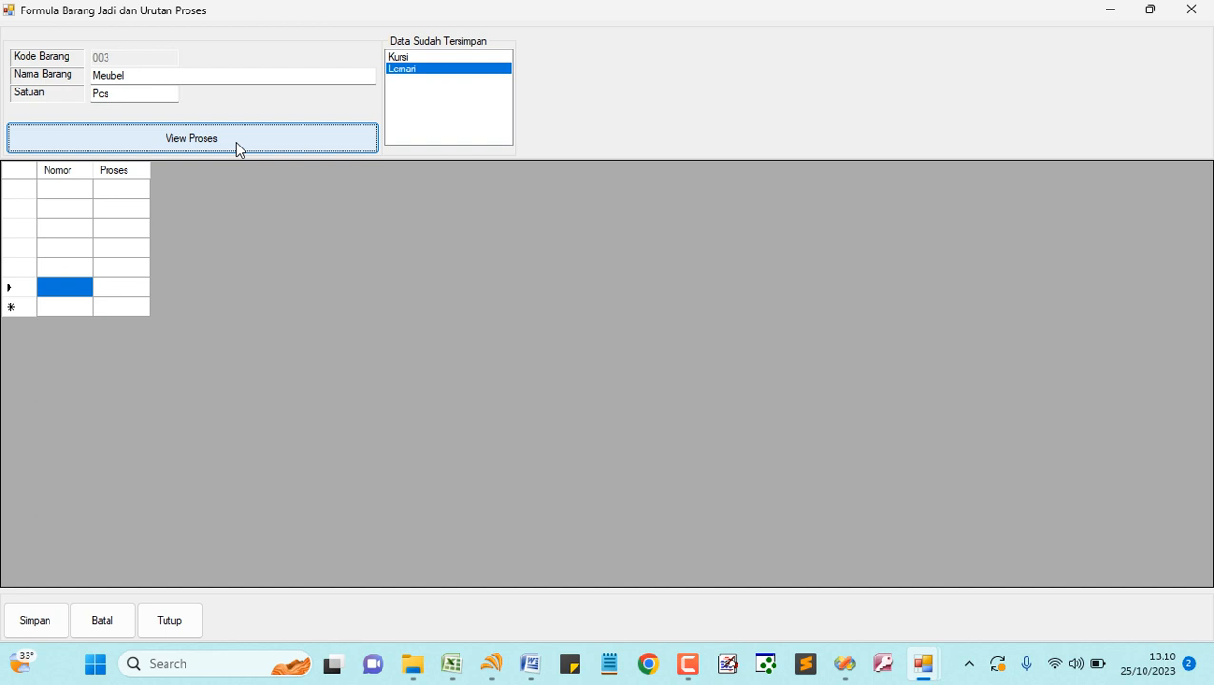
{"action": "left_click", "coordinate": [77, 195]}
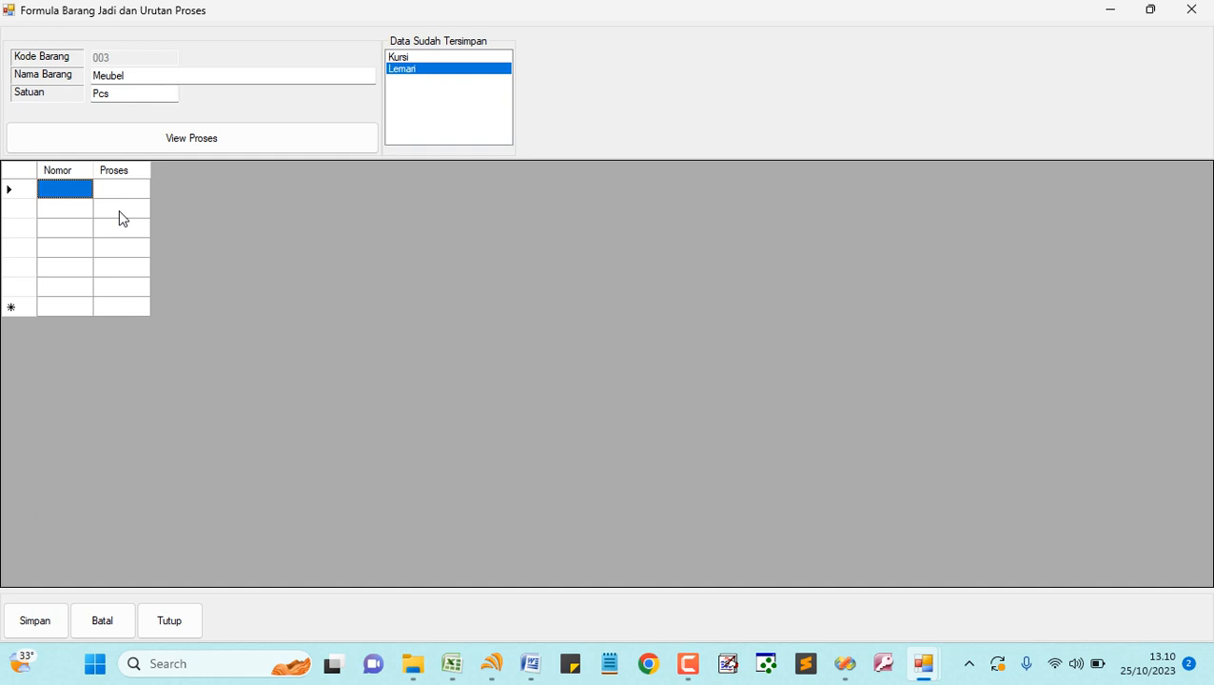
{"action": "left_click", "coordinate": [103, 629]}
{"action": "left_click", "coordinate": [181, 626]}
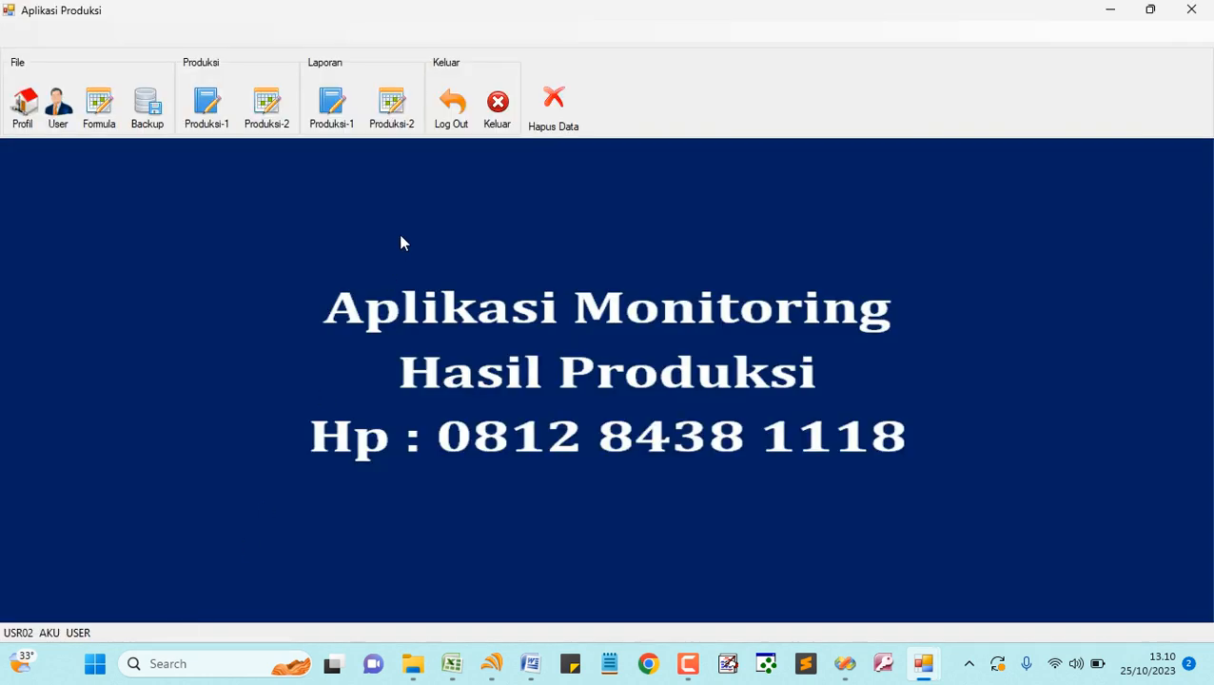